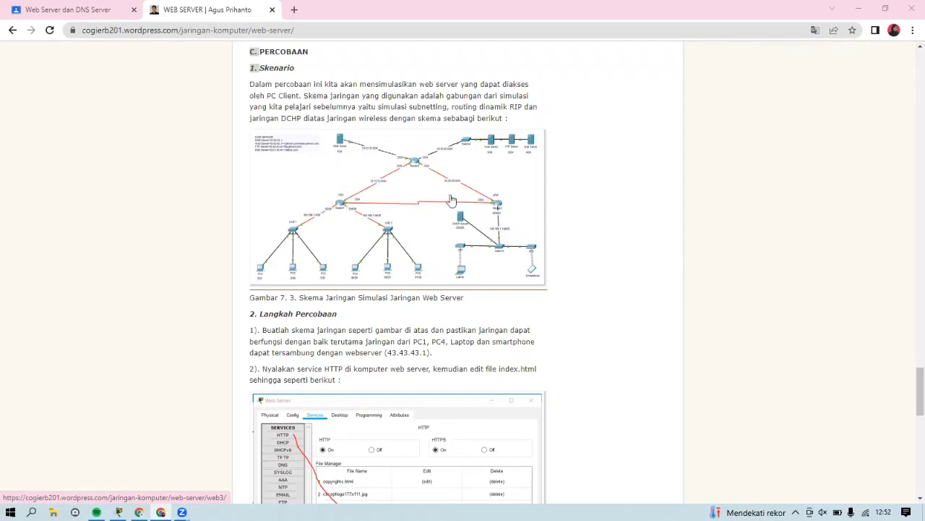
Step: Read the experiment scenario, the enlarged network diagram and instruction 1 in the web server guide
{"action": "left_click_drag", "start_coordinate": [325, 84], "coordinate": [523, 120]}
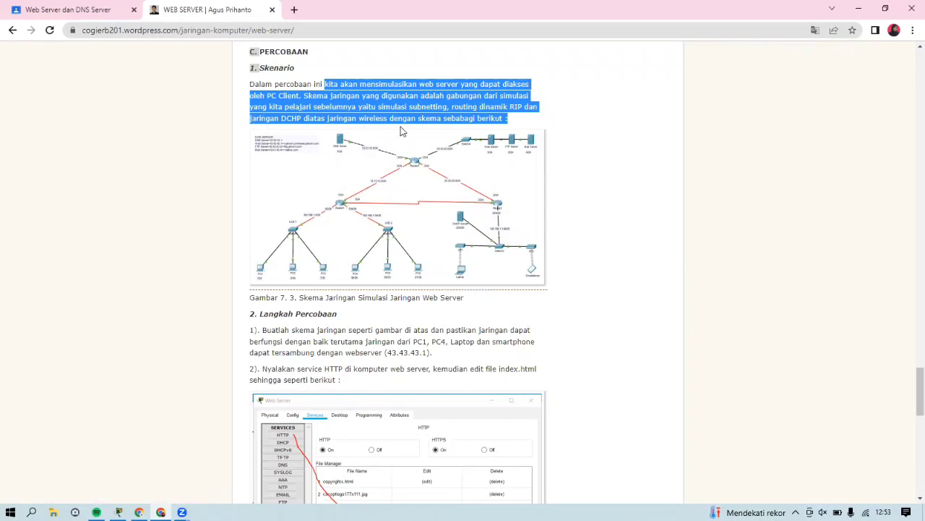
{"action": "left_click", "coordinate": [432, 210]}
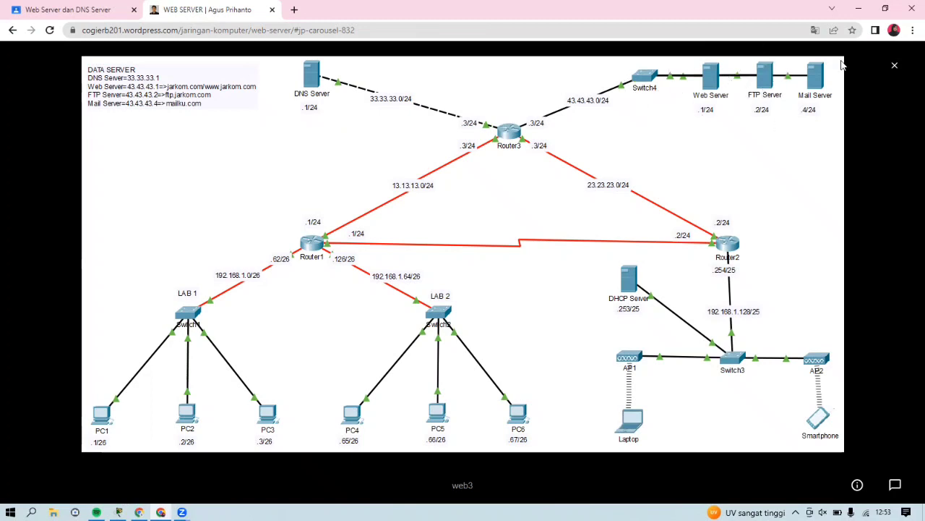
{"action": "left_click", "coordinate": [894, 66]}
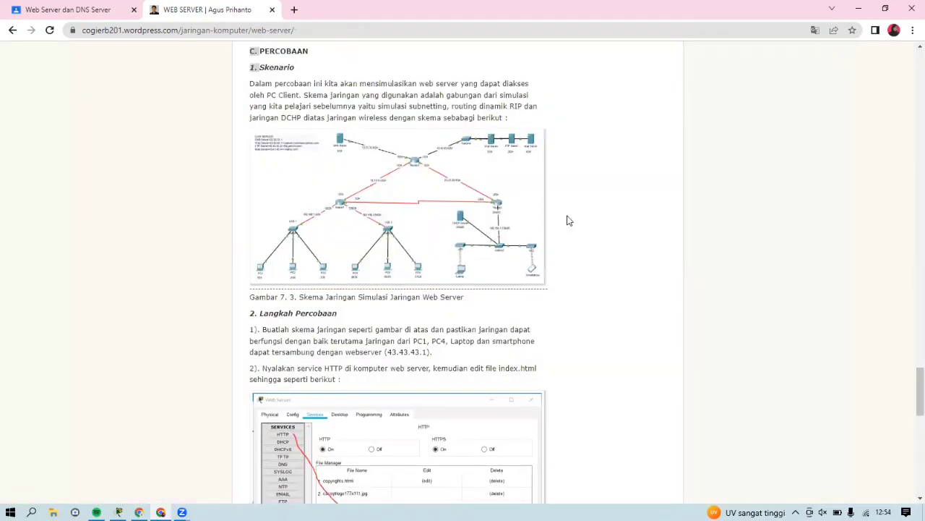
{"action": "scroll", "coordinate": [568, 221], "scroll_direction": "down", "scroll_amount": 4}
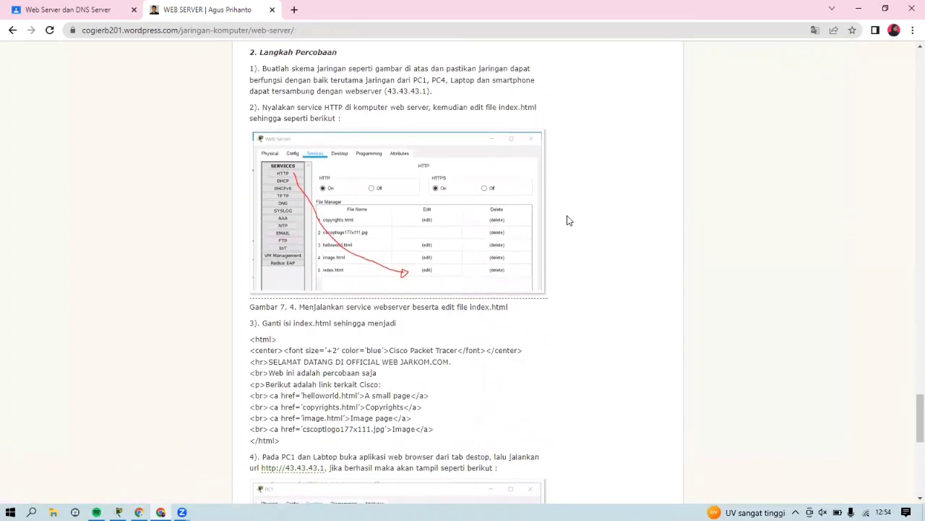
{"action": "left_click_drag", "start_coordinate": [262, 68], "coordinate": [429, 94]}
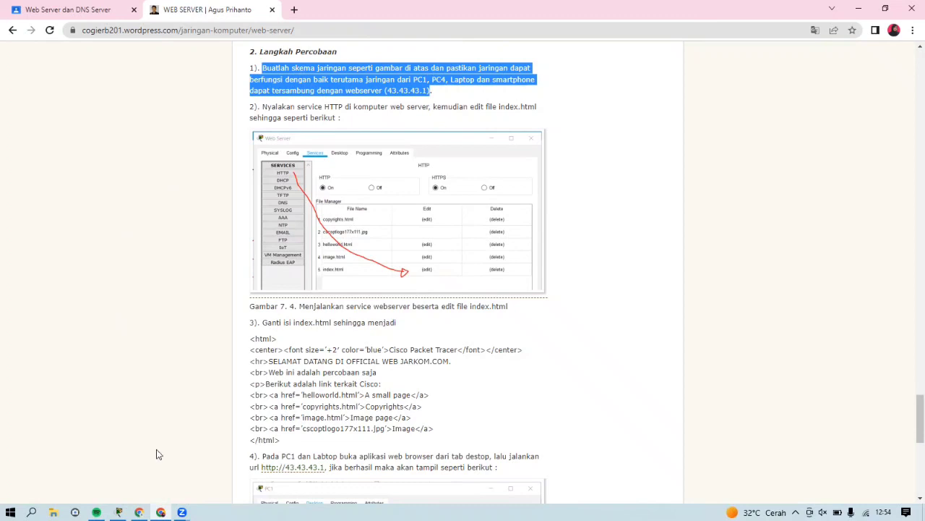
Step: Switch to Cisco Packet Tracer and ping the web server at 43.43.43.1 from PC1's command prompt
{"action": "mouse_move", "coordinate": [120, 514]}
{"action": "left_click", "coordinate": [116, 470]}
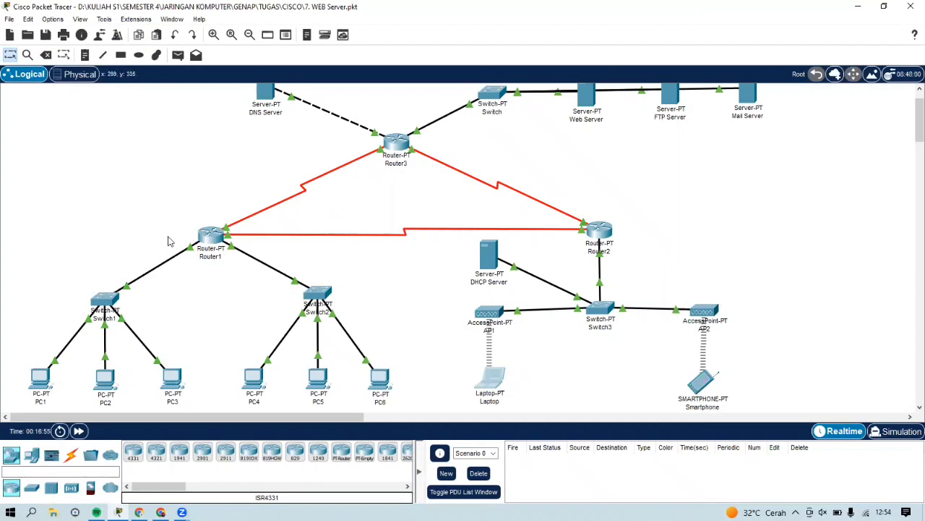
{"action": "left_click", "coordinate": [43, 378]}
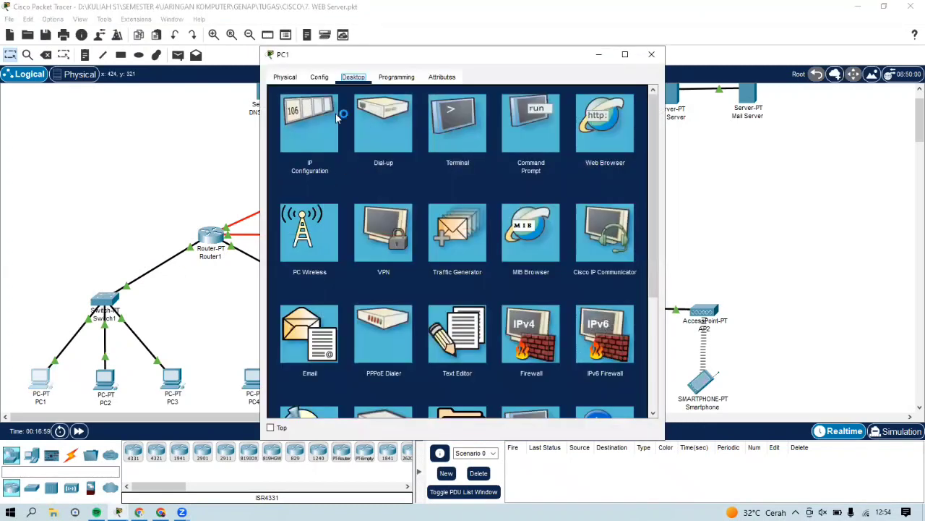
{"action": "left_click", "coordinate": [536, 131]}
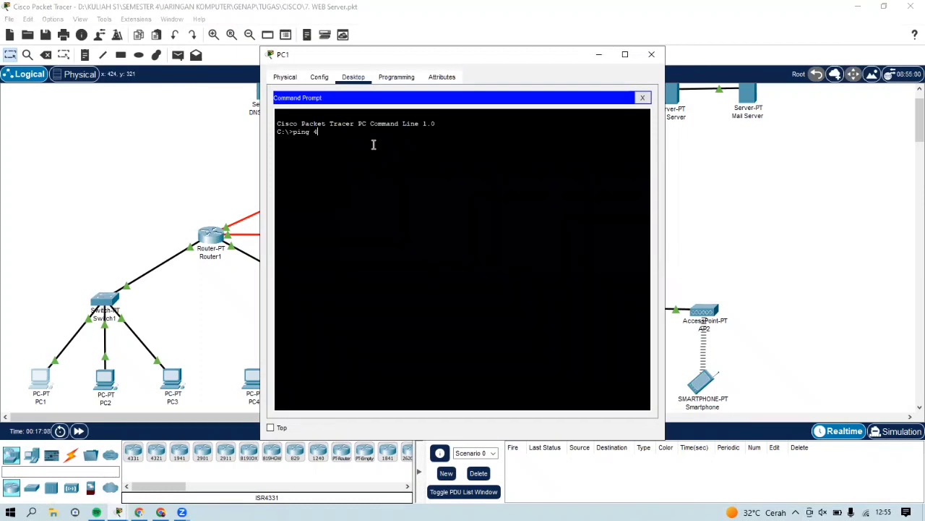
{"action": "type", "text": "ping 43.43.43.1"}
{"action": "key", "text": "Return"}
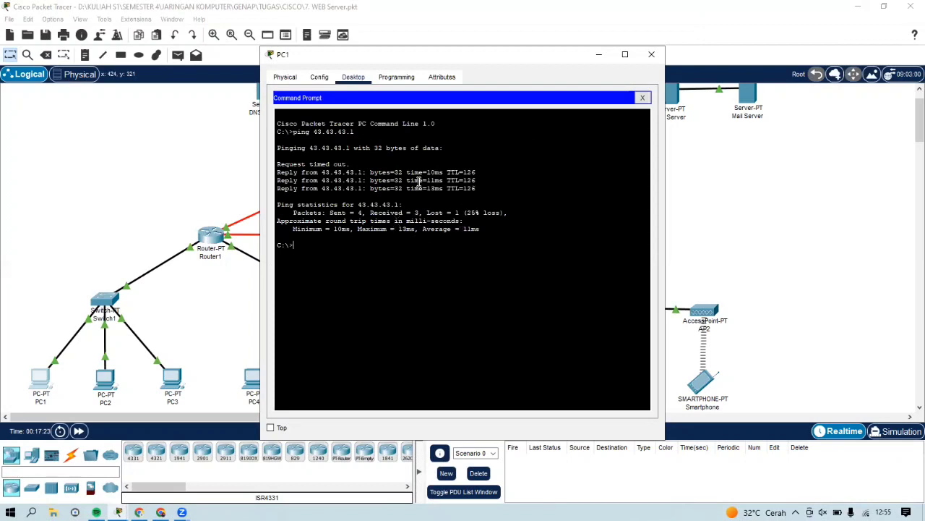
{"action": "left_click", "coordinate": [653, 55]}
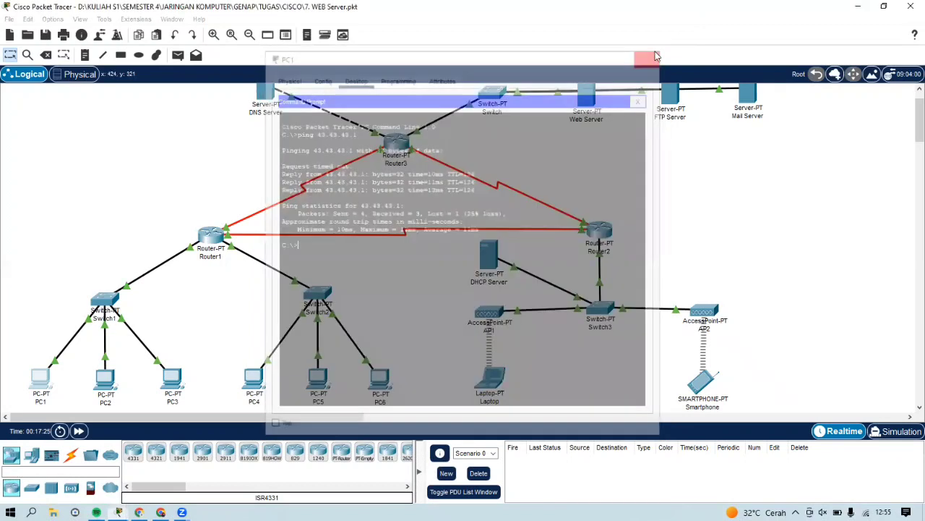
Step: Ping the web server at 43.43.43.1 from PC4's command prompt, and close the PC4 window
{"action": "left_click", "coordinate": [252, 382]}
{"action": "left_click", "coordinate": [530, 129]}
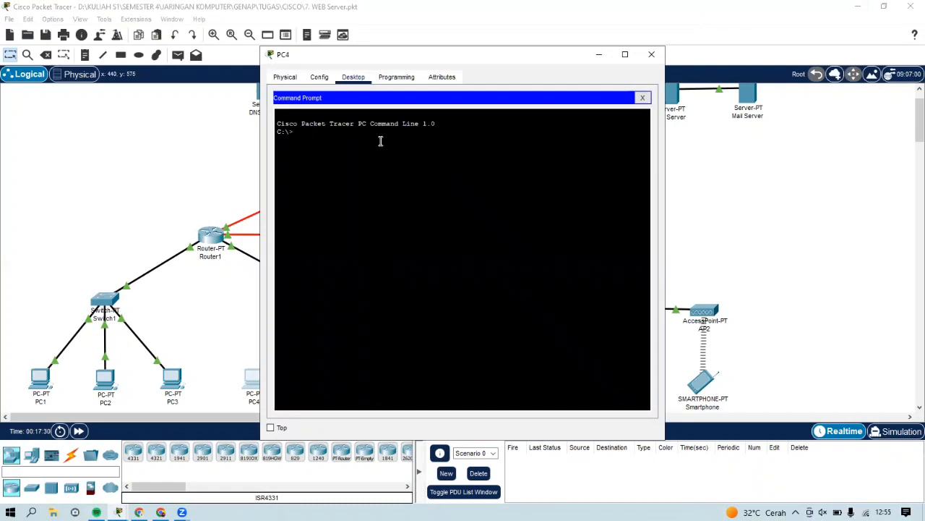
{"action": "type", "text": "ping"}
{"action": "key", "text": "Return"}
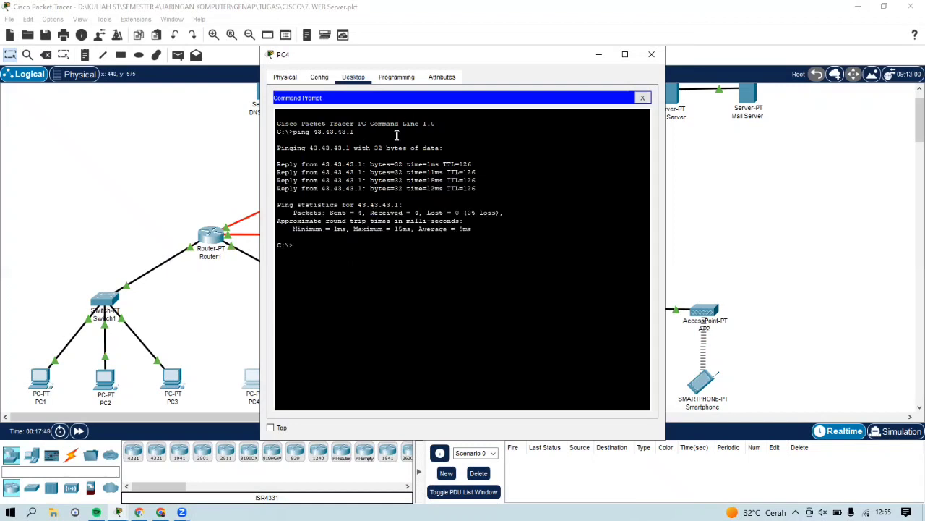
{"action": "left_click", "coordinate": [652, 54]}
Step: Ping the web server at 43.43.43.1 from the Laptop's command prompt, and close its window
{"action": "left_click", "coordinate": [500, 381]}
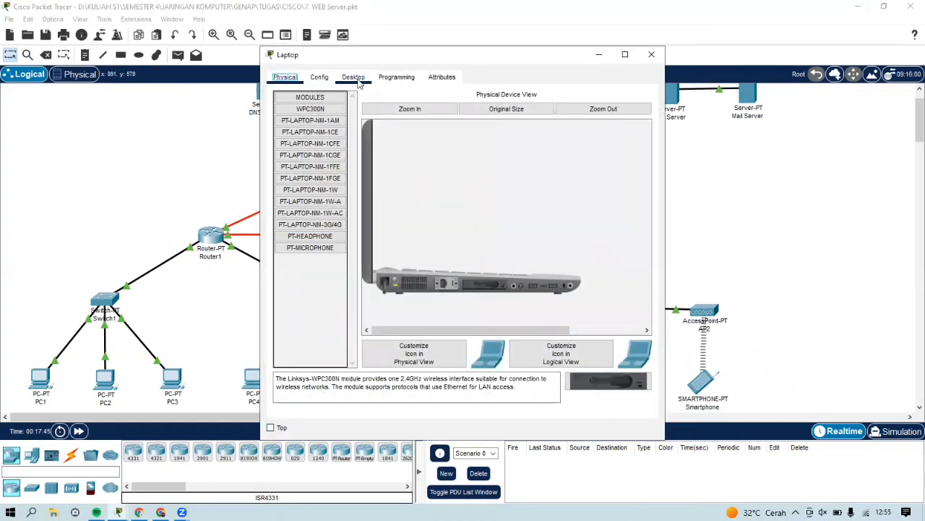
{"action": "left_click", "coordinate": [358, 80]}
{"action": "left_click", "coordinate": [544, 132]}
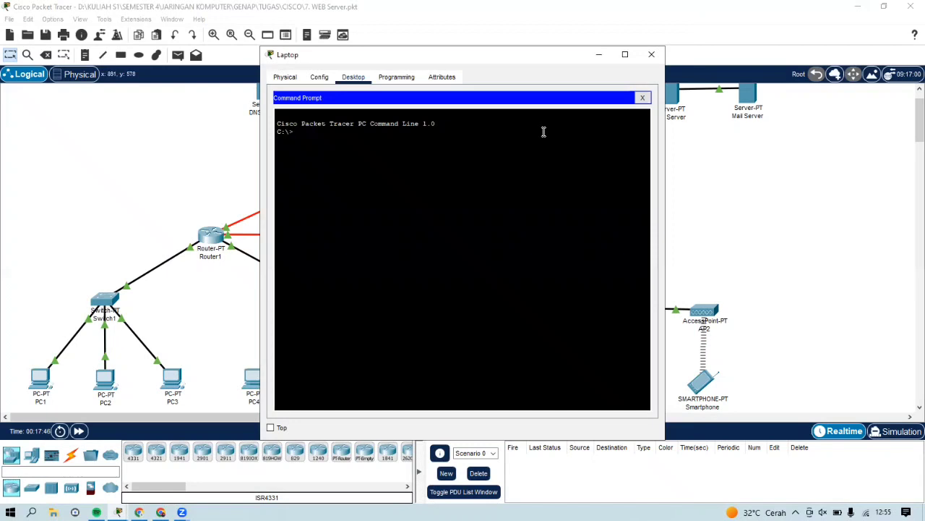
{"action": "type", "text": "ping 43.43.43.1"}
{"action": "key", "text": "Return"}
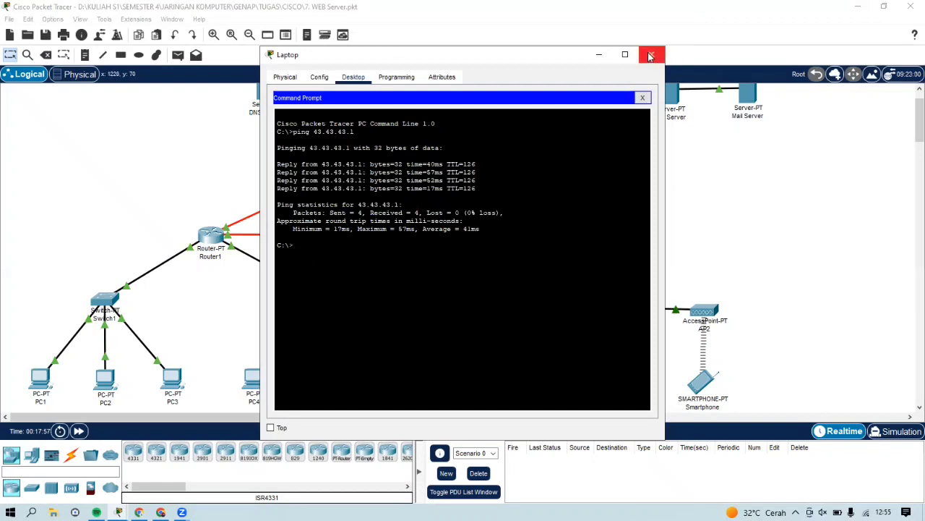
{"action": "left_click", "coordinate": [649, 57]}
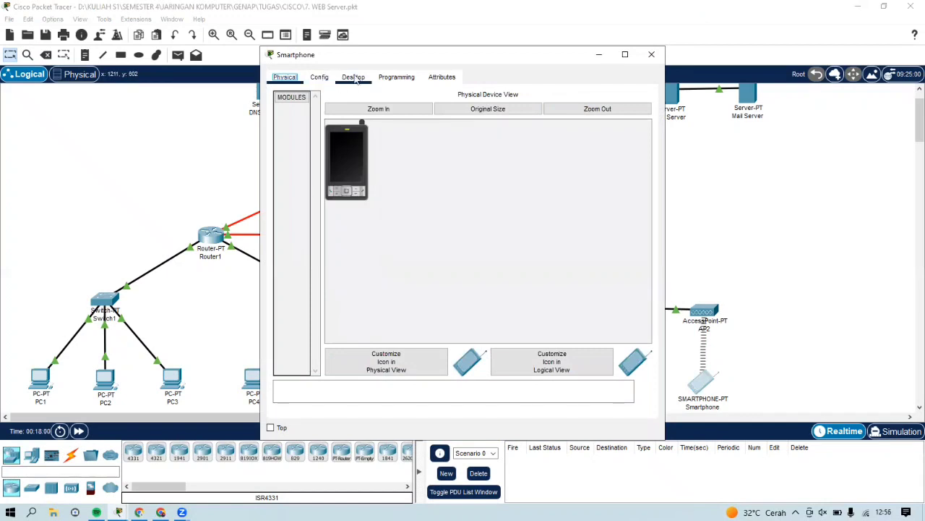
Step: Ping the web server at 43.43.43.1 from the Smartphone's command prompt, and close its window
{"action": "left_click", "coordinate": [358, 80]}
{"action": "left_click", "coordinate": [461, 133]}
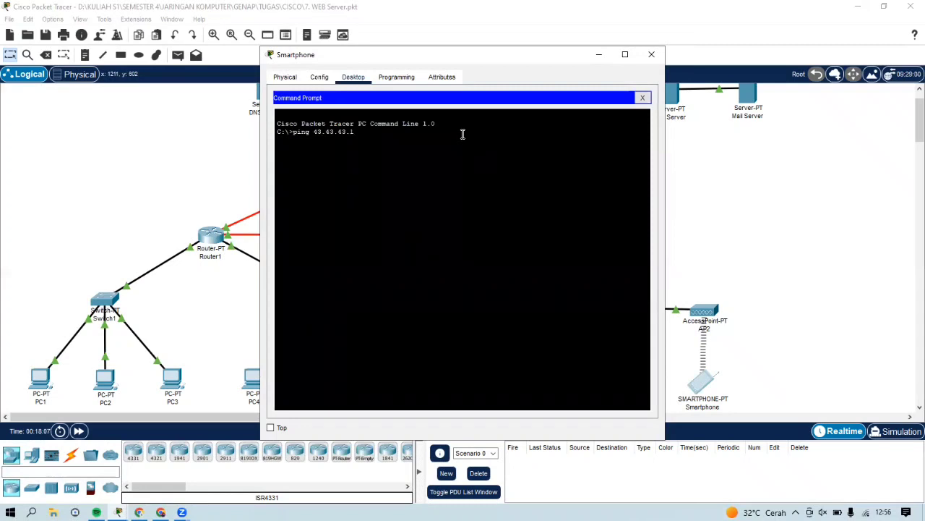
{"action": "type", "text": "ping 43.43.43.1"}
{"action": "key", "text": "Return"}
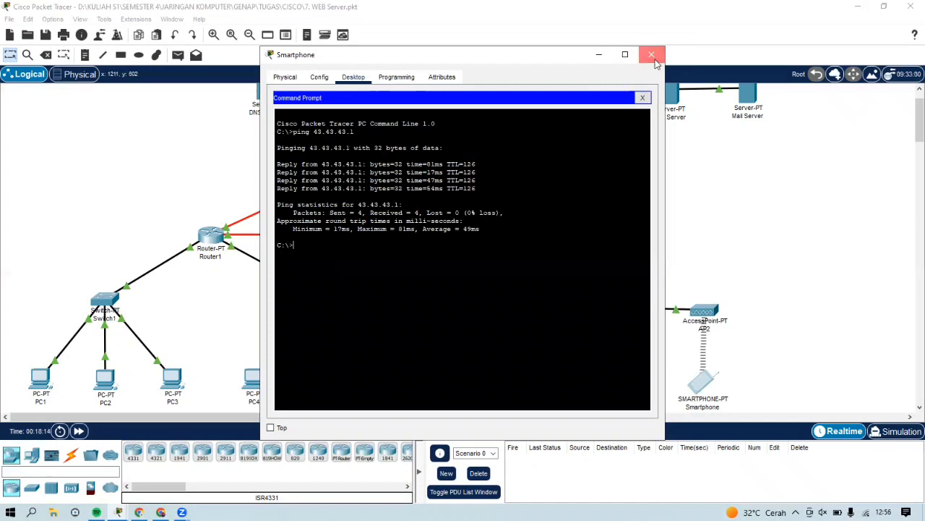
{"action": "left_click", "coordinate": [653, 58]}
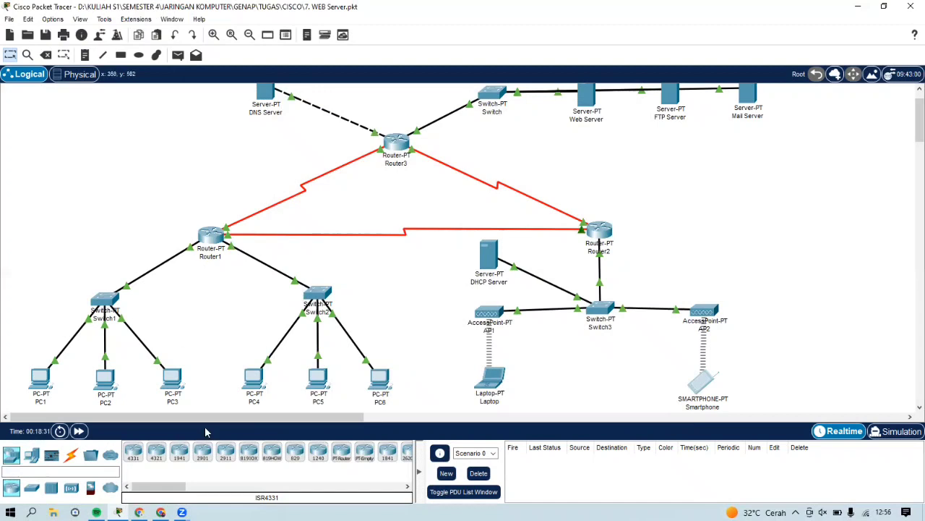
Step: Switch to the Chrome guide and read instruction 2 on enabling HTTP and editing index.html, including its enlarged figure
{"action": "mouse_move", "coordinate": [161, 512]}
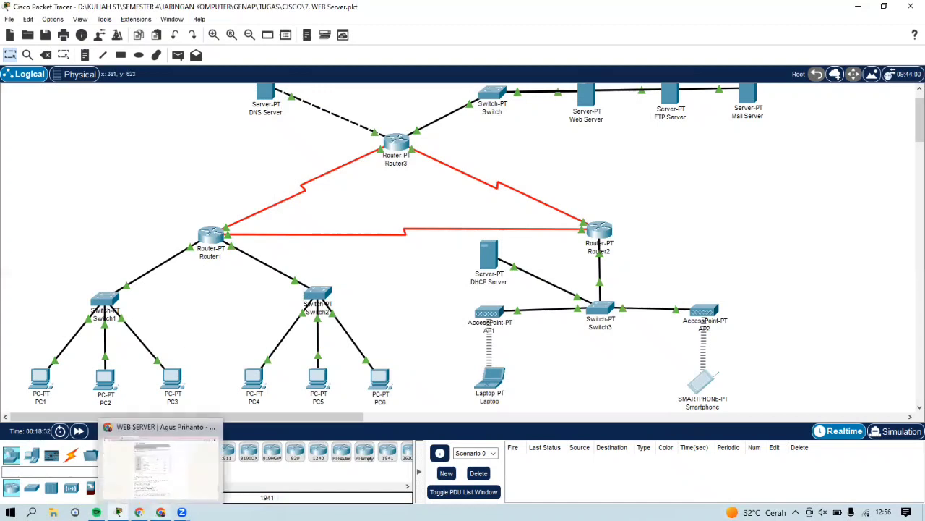
{"action": "left_click", "coordinate": [165, 483]}
{"action": "left_click_drag", "start_coordinate": [262, 67], "coordinate": [432, 89]}
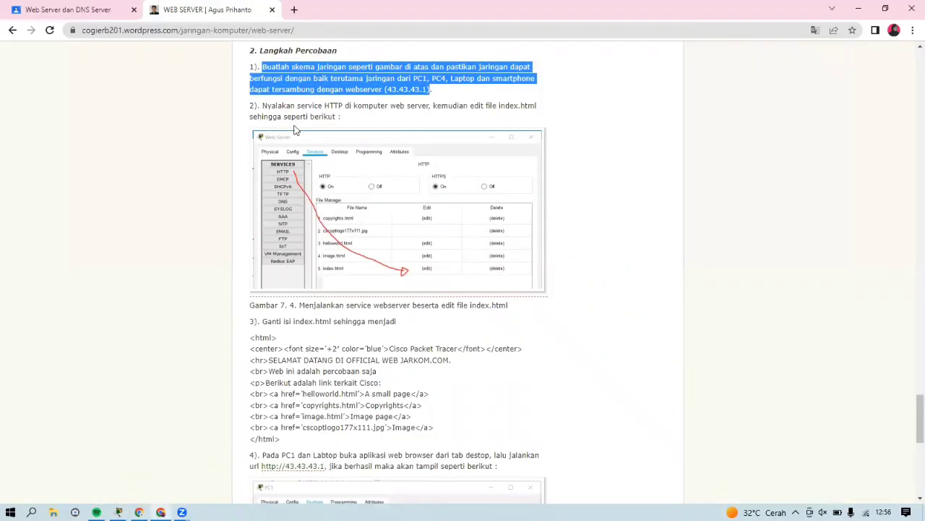
{"action": "left_click_drag", "start_coordinate": [262, 106], "coordinate": [345, 122]}
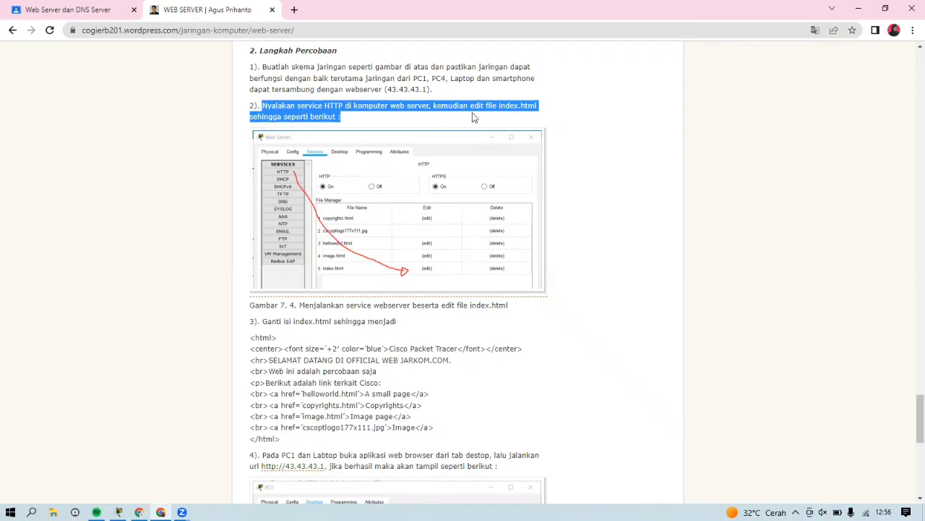
{"action": "left_click", "coordinate": [362, 183]}
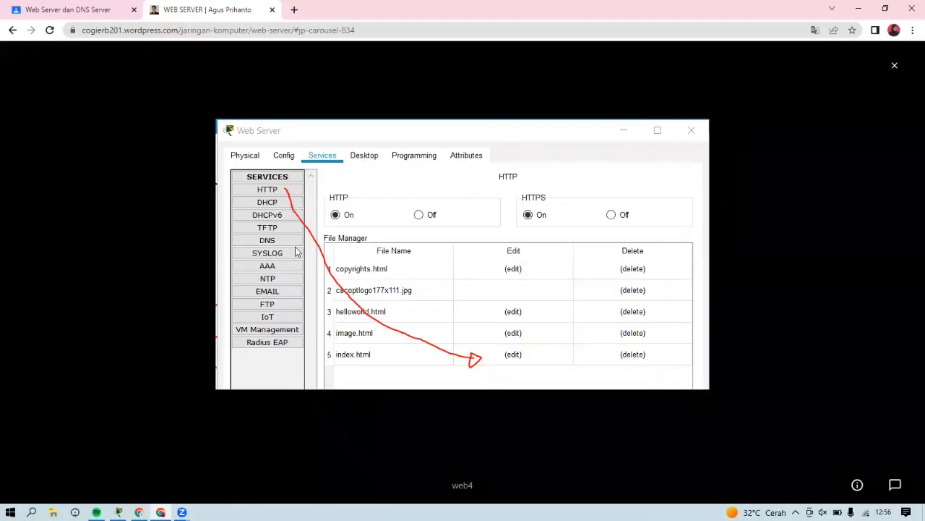
{"action": "left_click", "coordinate": [895, 66]}
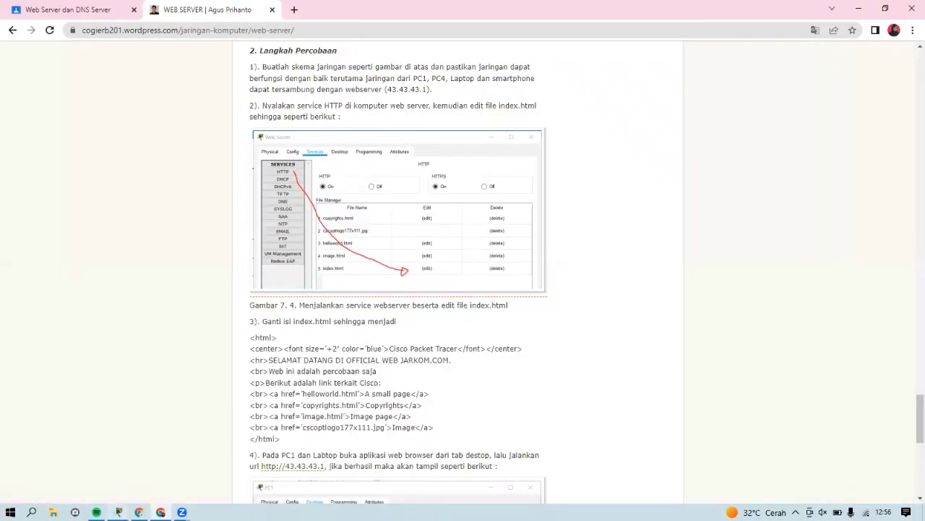
Step: Switch to Cisco Packet Tracer and open index.html for editing in the Web Server's HTTP service
{"action": "mouse_move", "coordinate": [119, 512]}
{"action": "left_click", "coordinate": [123, 470]}
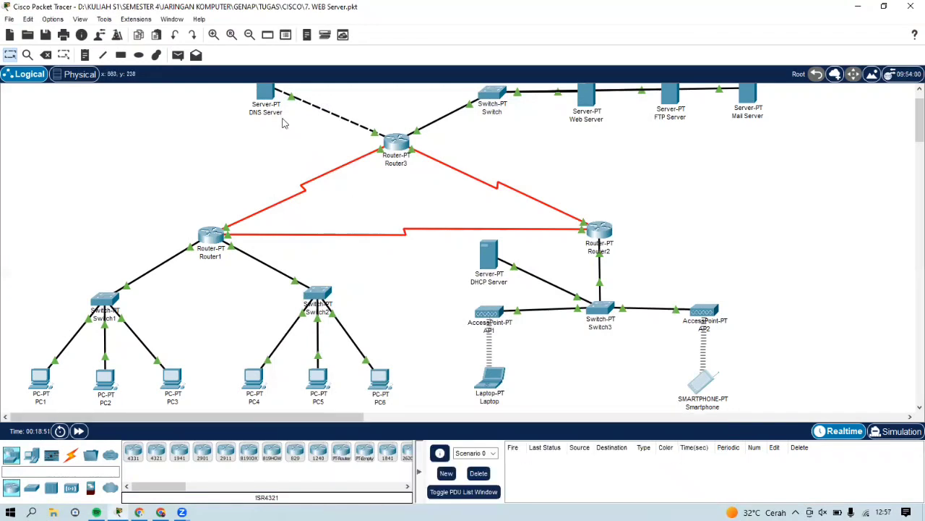
{"action": "left_click", "coordinate": [588, 98]}
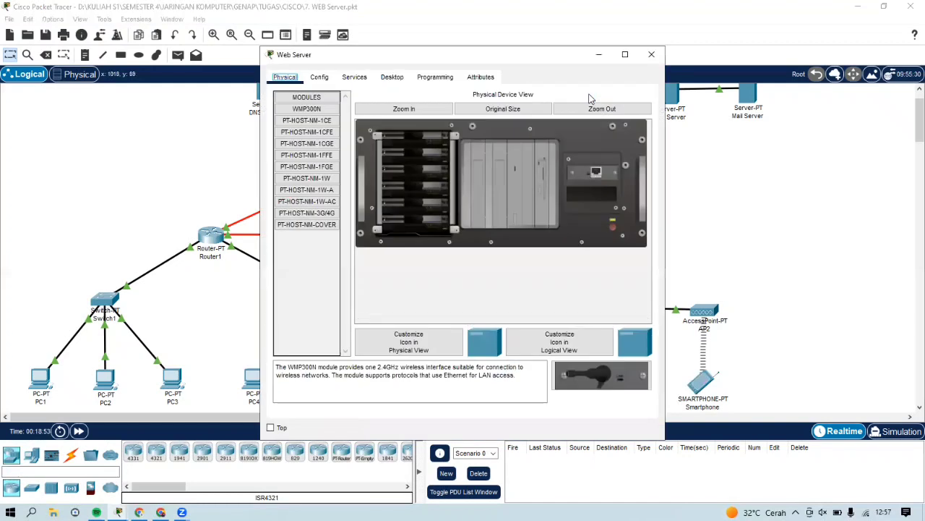
{"action": "left_click", "coordinate": [355, 77]}
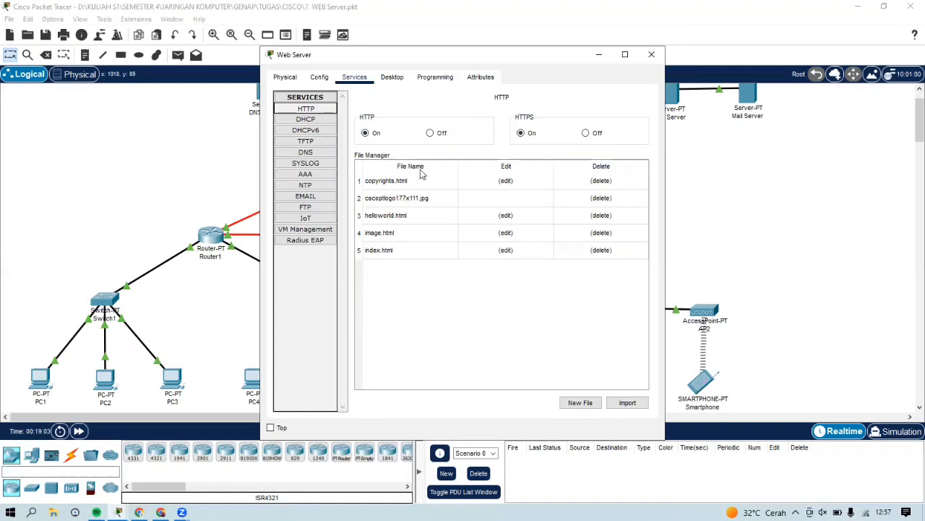
{"action": "left_click", "coordinate": [371, 251]}
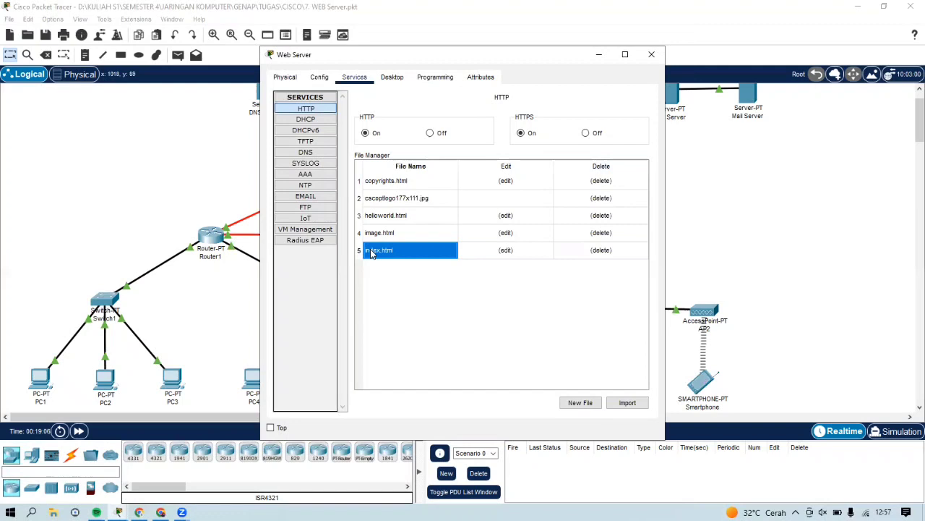
{"action": "left_click", "coordinate": [515, 250]}
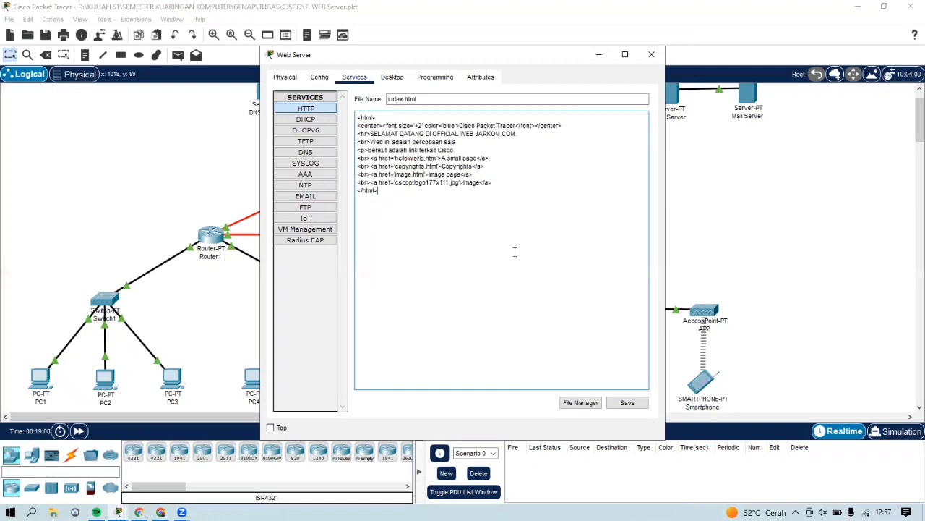
Step: Compare the full index.html code on the Web Server with the HTML code of instruction 3 in the Chrome guide
{"action": "left_click_drag", "start_coordinate": [401, 194], "coordinate": [352, 114]}
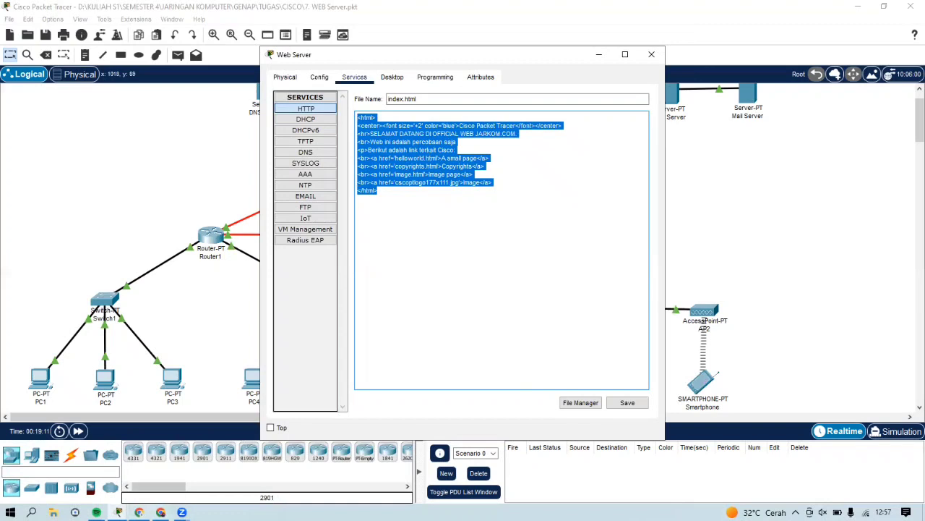
{"action": "mouse_move", "coordinate": [160, 512]}
{"action": "left_click", "coordinate": [160, 469]}
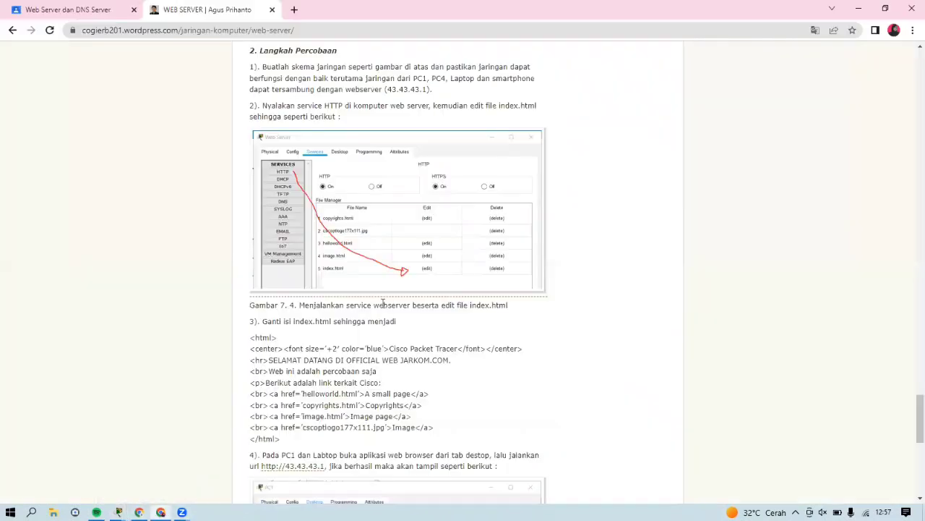
{"action": "scroll", "coordinate": [387, 302], "scroll_direction": "down", "scroll_amount": 2}
{"action": "left_click_drag", "start_coordinate": [295, 301], "coordinate": [251, 191]}
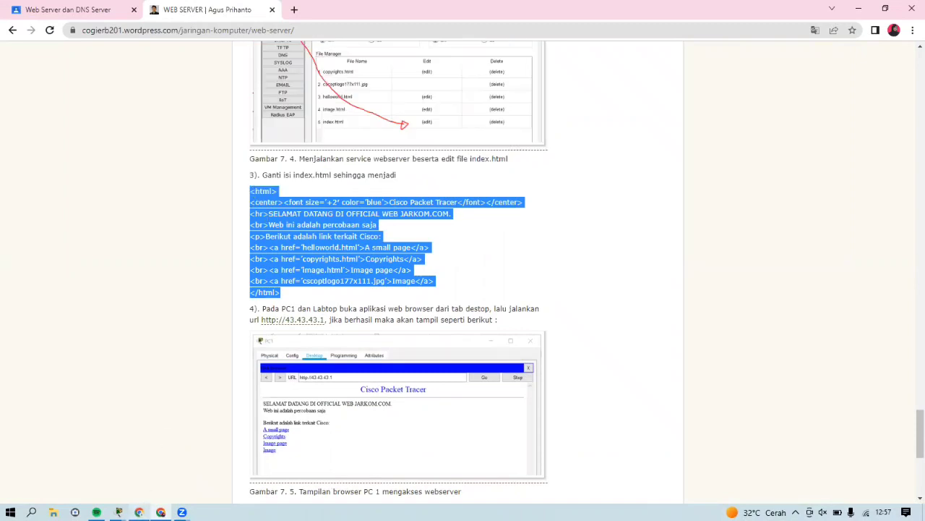
Step: Switch back to the Web Server window and bring up the Cisco Packet Tracer network topology
{"action": "mouse_move", "coordinate": [118, 512]}
{"action": "left_click", "coordinate": [166, 469]}
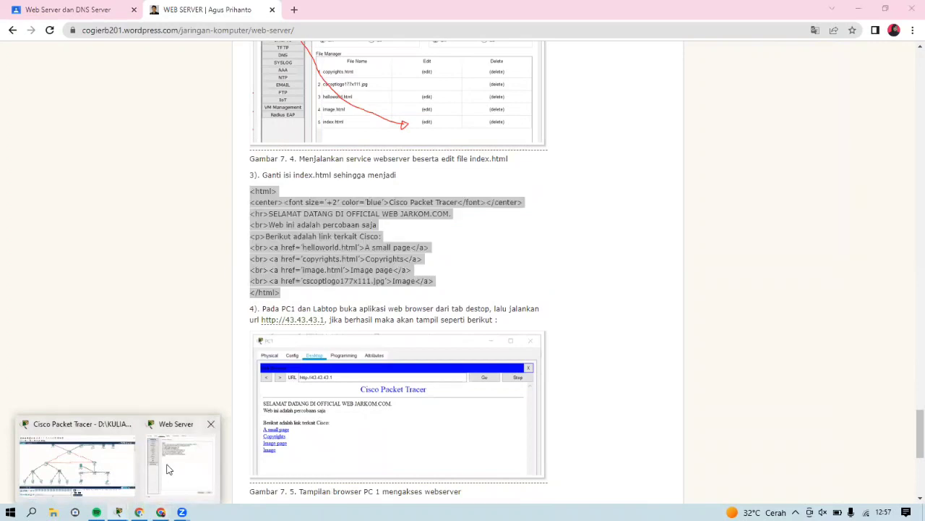
{"action": "mouse_move", "coordinate": [118, 512]}
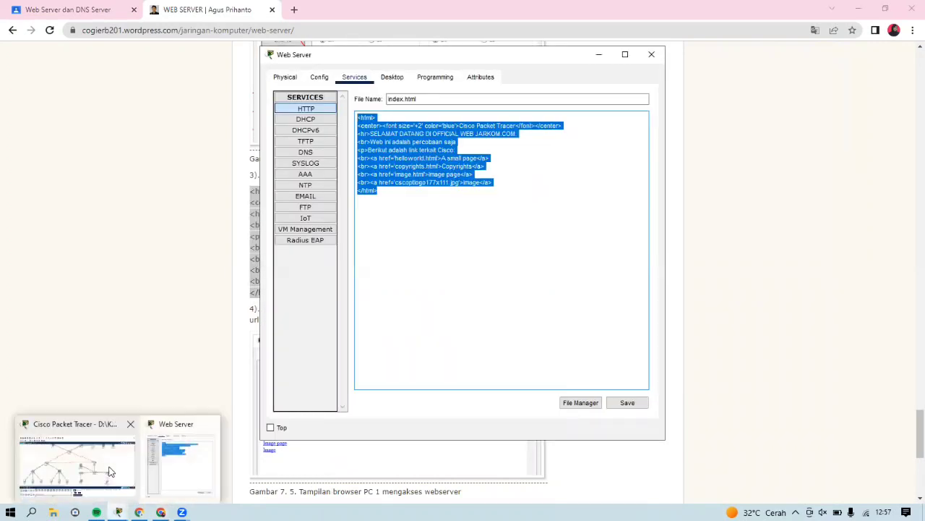
{"action": "left_click", "coordinate": [73, 463]}
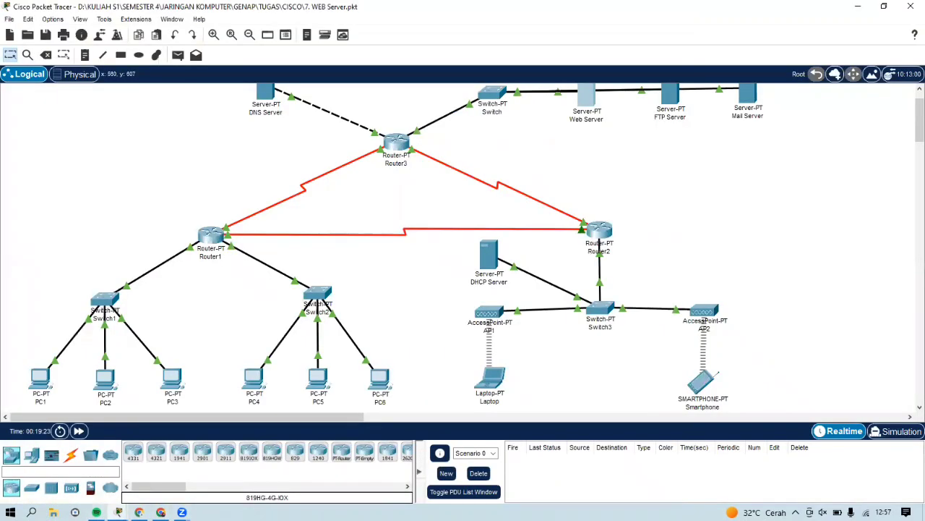
Step: Return to the Web Server window, save index.html over the existing file, and close the window
{"action": "left_click", "coordinate": [174, 466]}
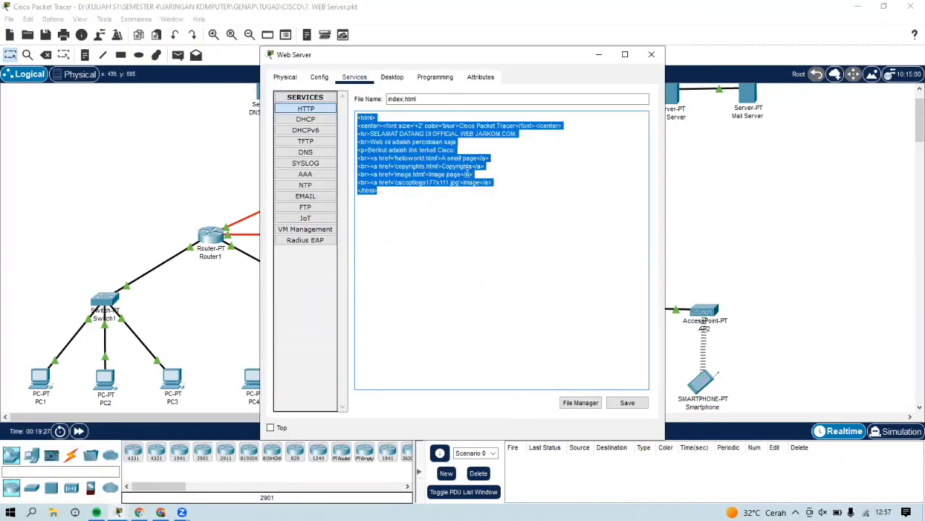
{"action": "left_click", "coordinate": [467, 174]}
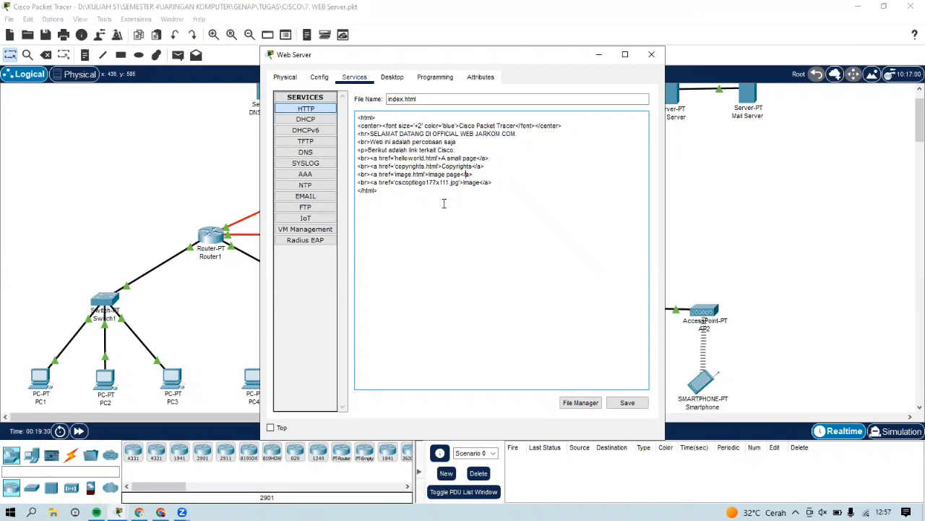
{"action": "left_click", "coordinate": [632, 408]}
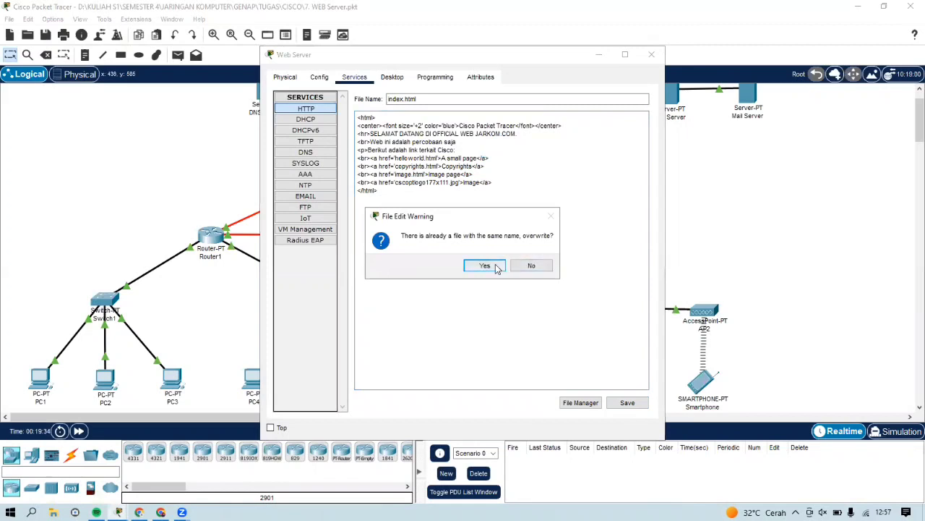
{"action": "left_click", "coordinate": [498, 268]}
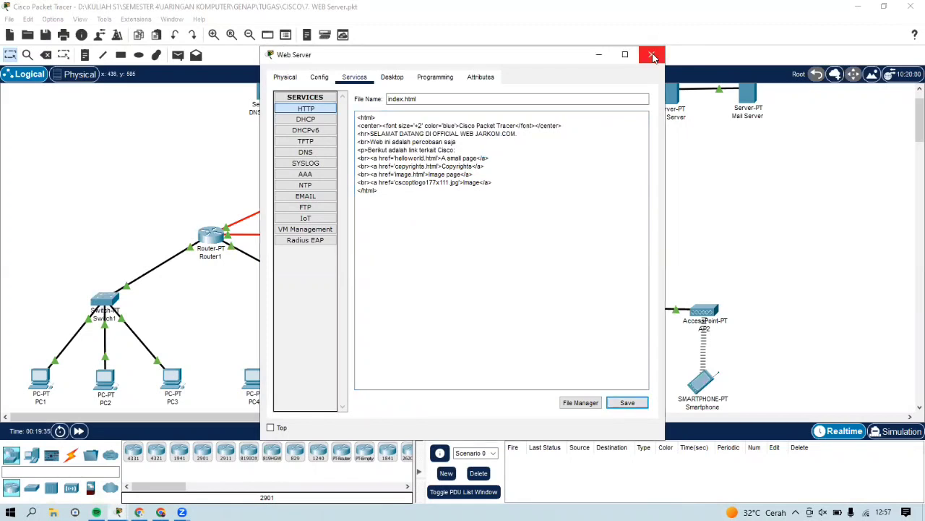
{"action": "left_click", "coordinate": [653, 56]}
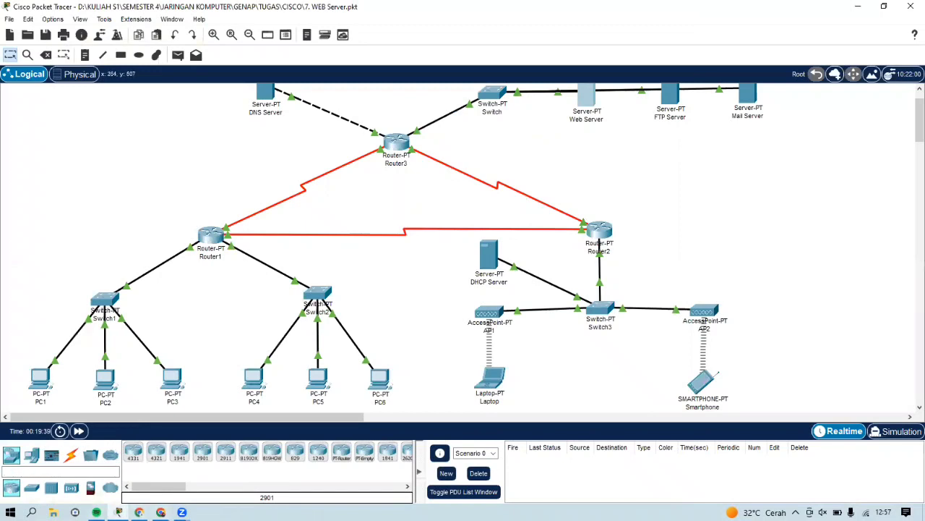
{"action": "mouse_move", "coordinate": [160, 512]}
{"action": "left_click", "coordinate": [155, 467]}
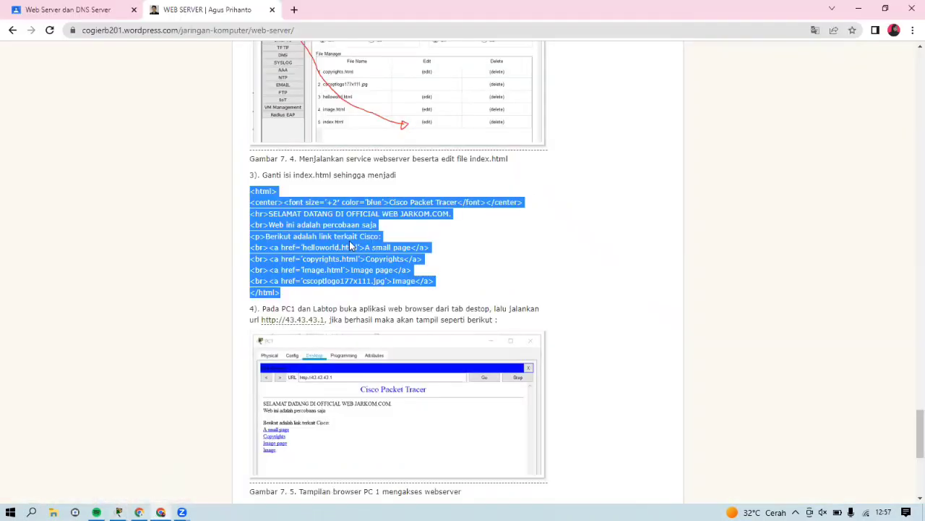
{"action": "scroll", "coordinate": [350, 245], "scroll_direction": "down", "scroll_amount": 3}
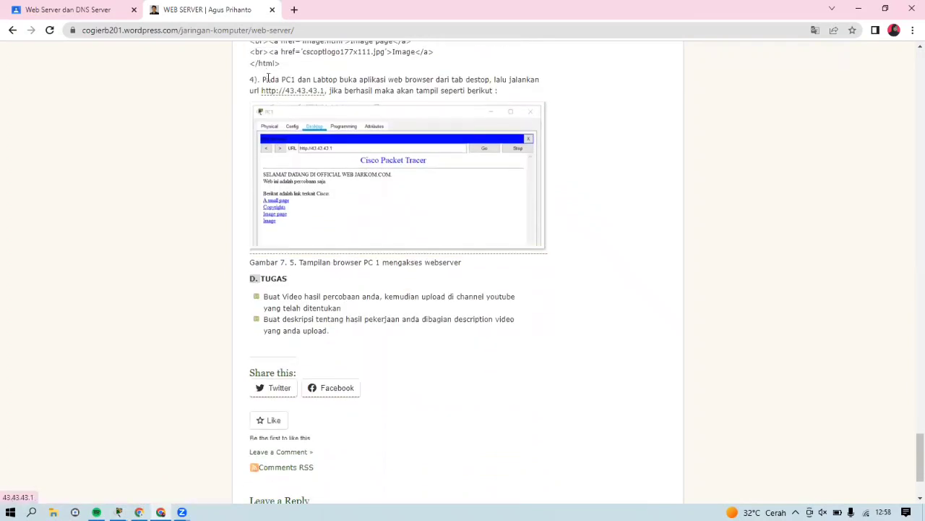
{"action": "left_click_drag", "start_coordinate": [265, 79], "coordinate": [496, 93]}
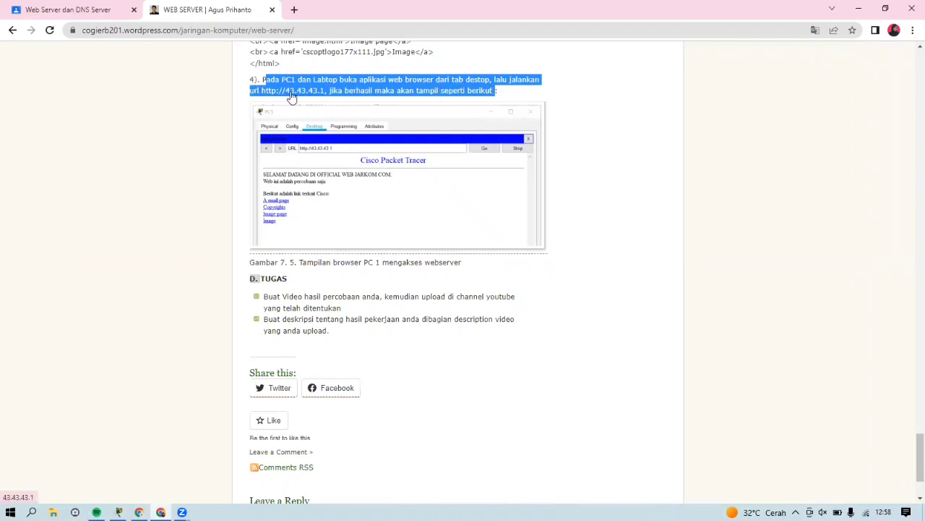
{"action": "left_click", "coordinate": [371, 160]}
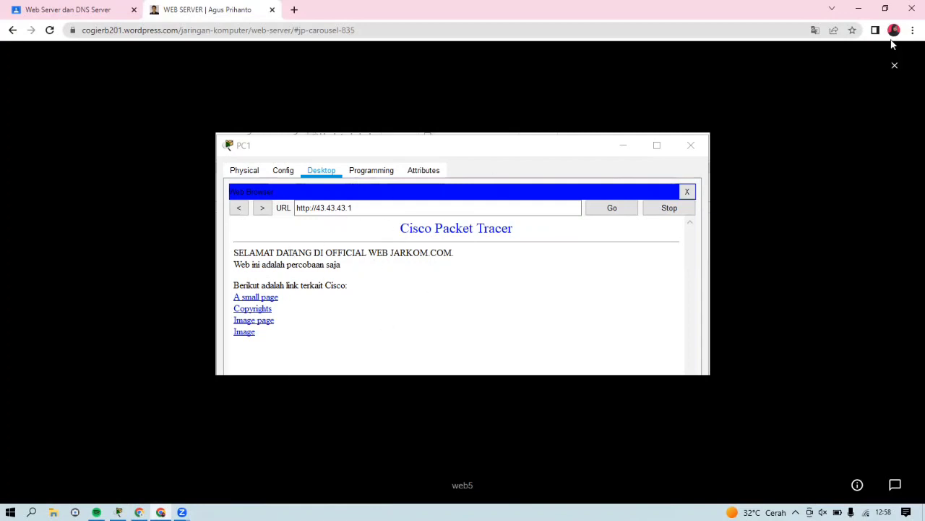
{"action": "left_click", "coordinate": [895, 67]}
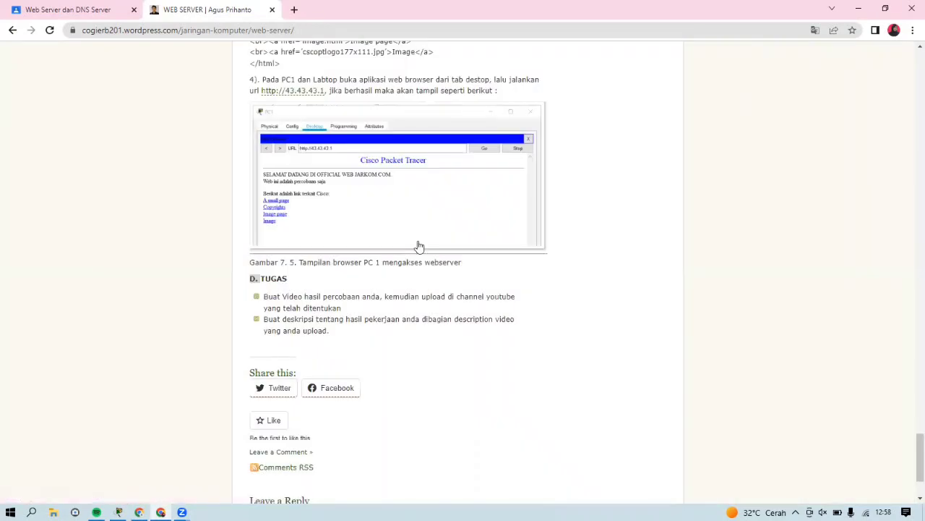
{"action": "mouse_move", "coordinate": [118, 512]}
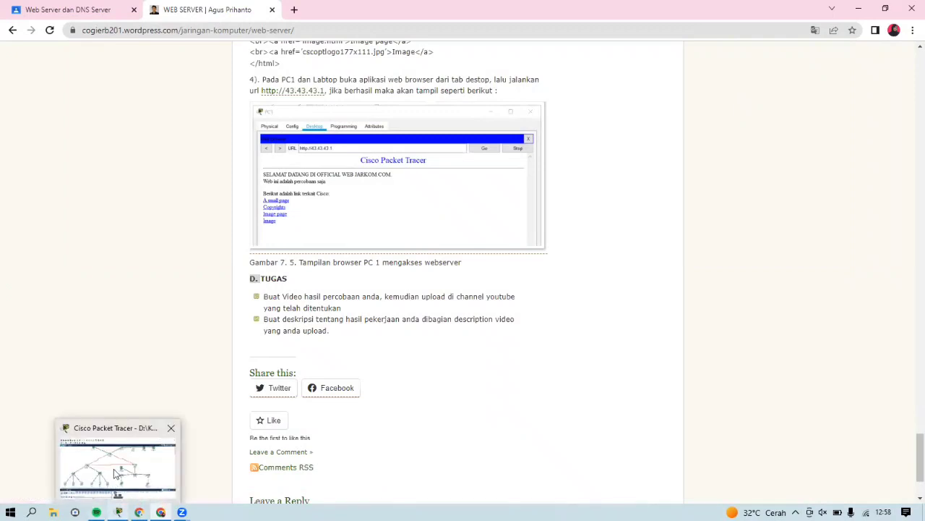
{"action": "left_click", "coordinate": [116, 473]}
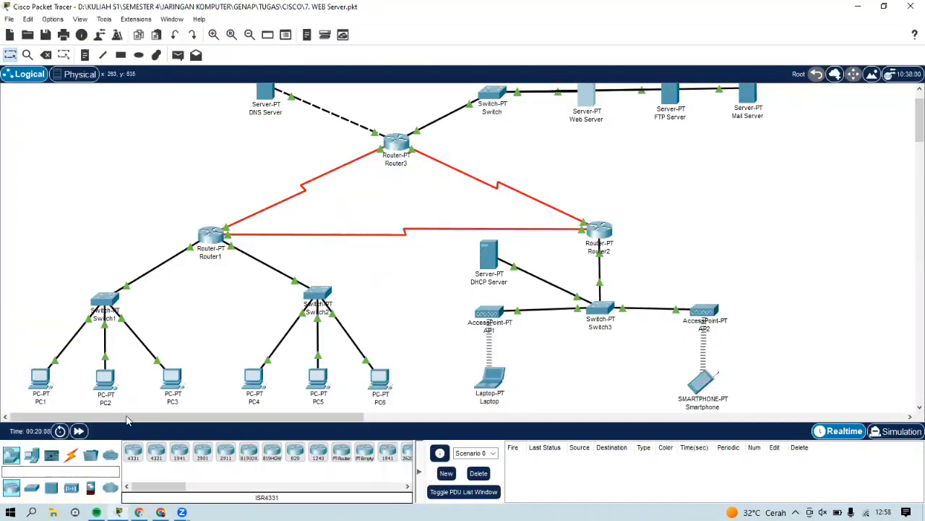
{"action": "left_click", "coordinate": [37, 382]}
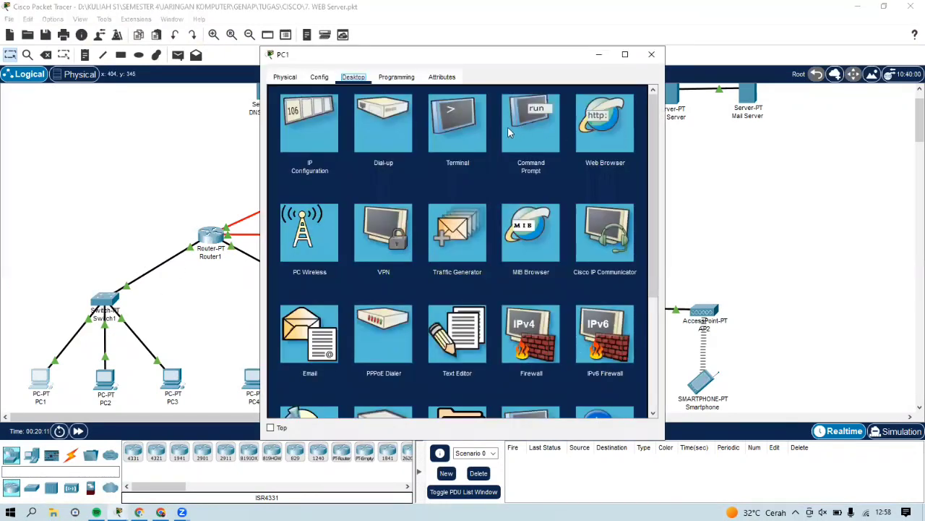
{"action": "left_click", "coordinate": [611, 129]}
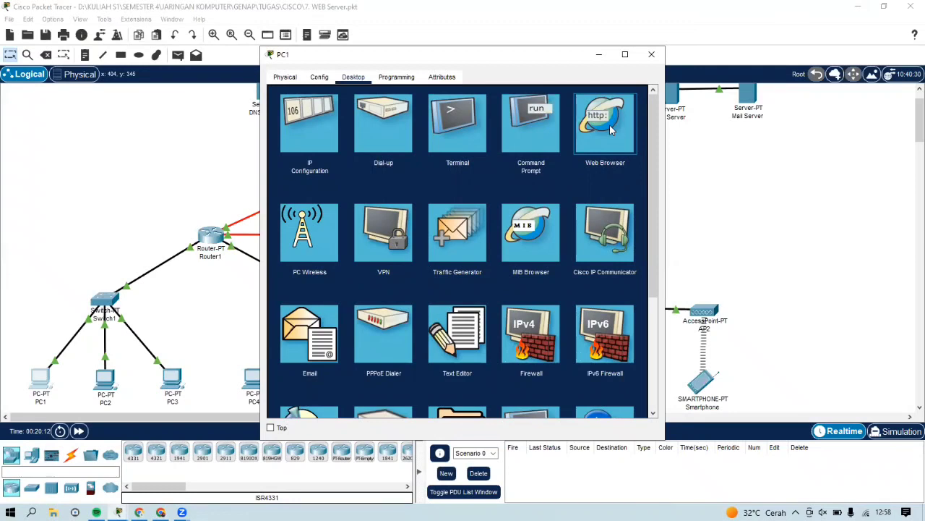
{"action": "left_click", "coordinate": [611, 129]}
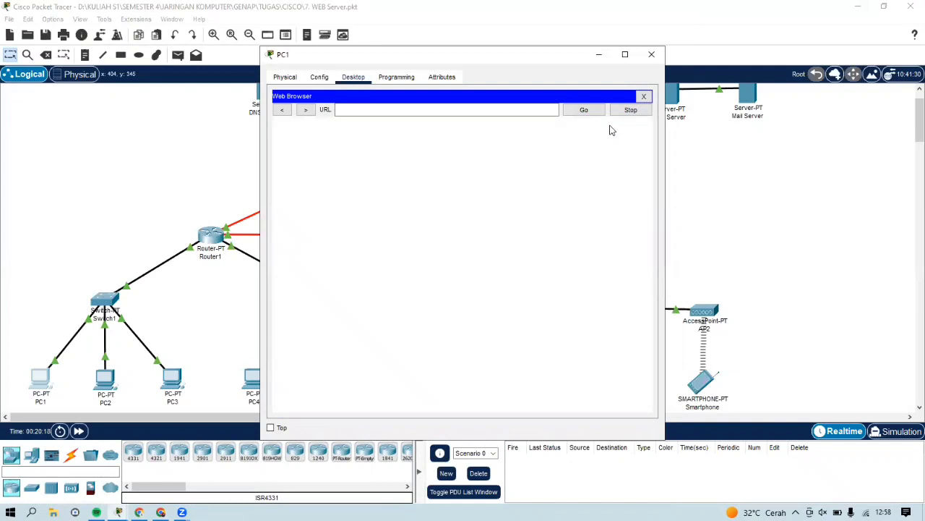
{"action": "left_click", "coordinate": [380, 110]}
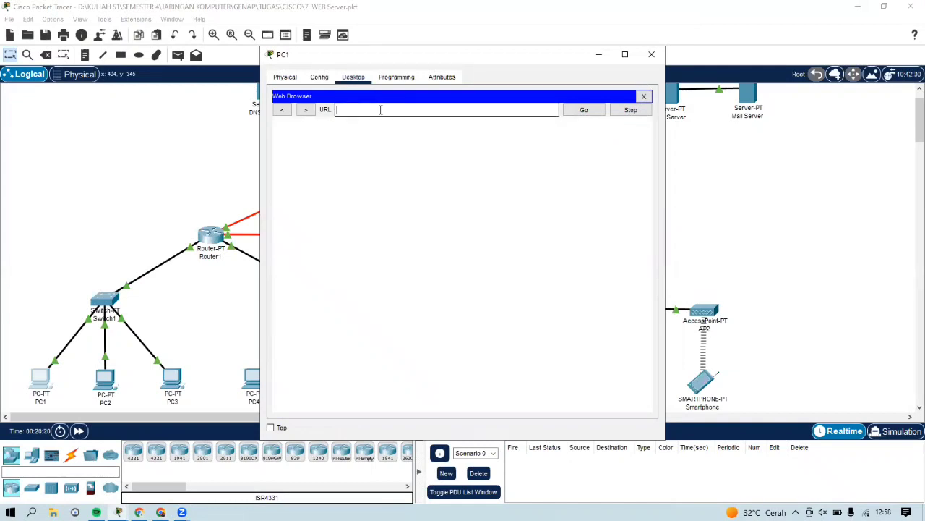
{"action": "type", "text": "43.43.43.1"}
{"action": "key", "text": "Return"}
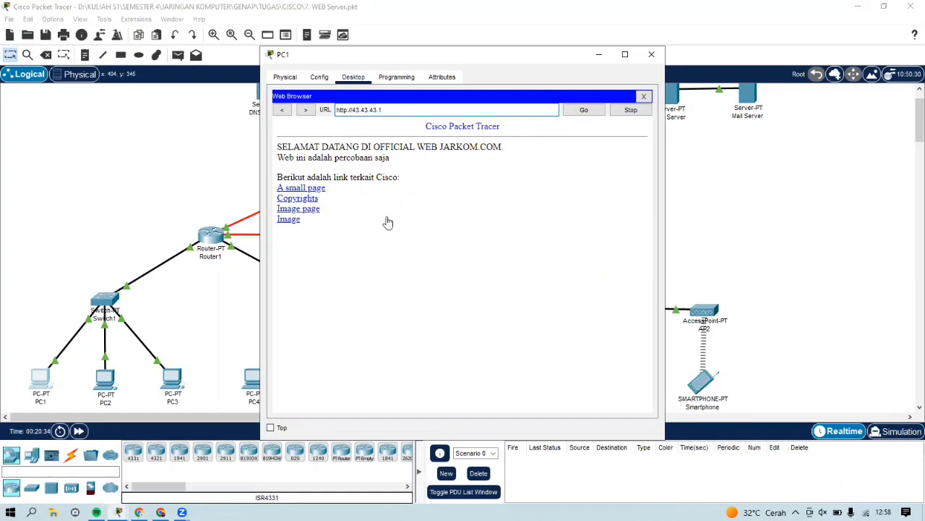
{"action": "left_click", "coordinate": [660, 56]}
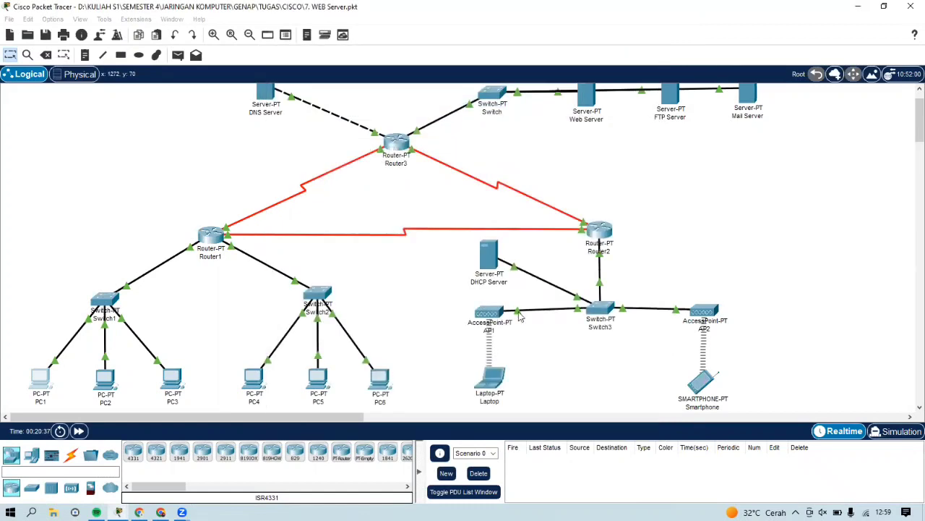
{"action": "left_click", "coordinate": [495, 382]}
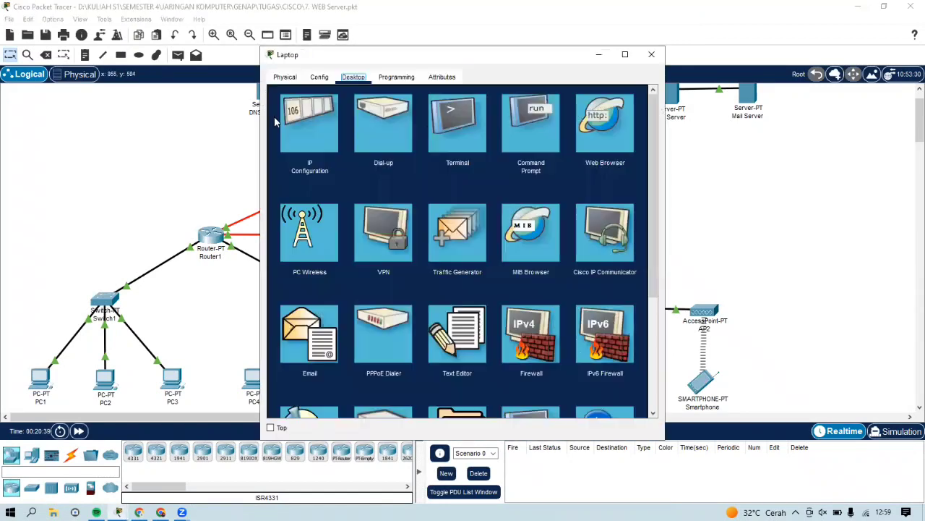
{"action": "left_click", "coordinate": [586, 134]}
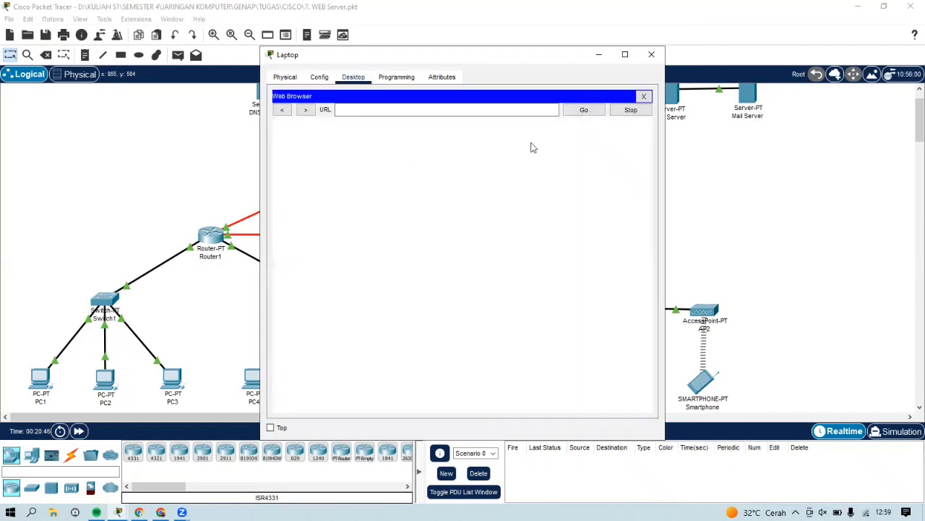
{"action": "left_click", "coordinate": [469, 110]}
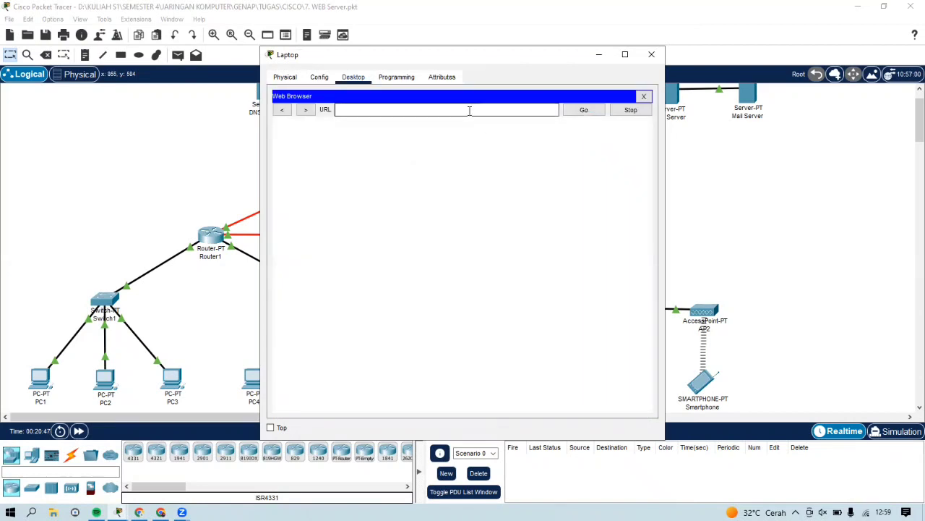
{"action": "type", "text": "43.43.43.1"}
{"action": "key", "text": "Return"}
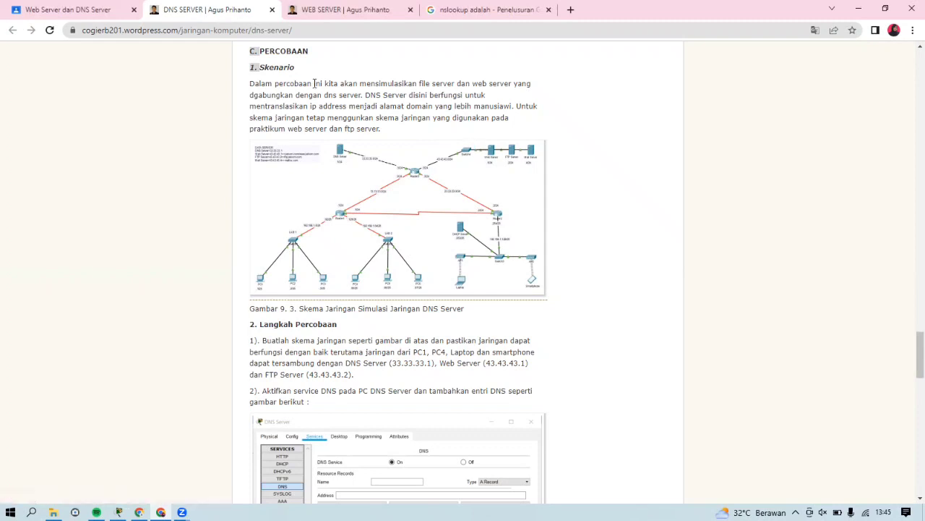
Step: Read the scenario in the DNS Server guide and examine its enlarged network topology figure
{"action": "left_click_drag", "start_coordinate": [340, 87], "coordinate": [382, 128]}
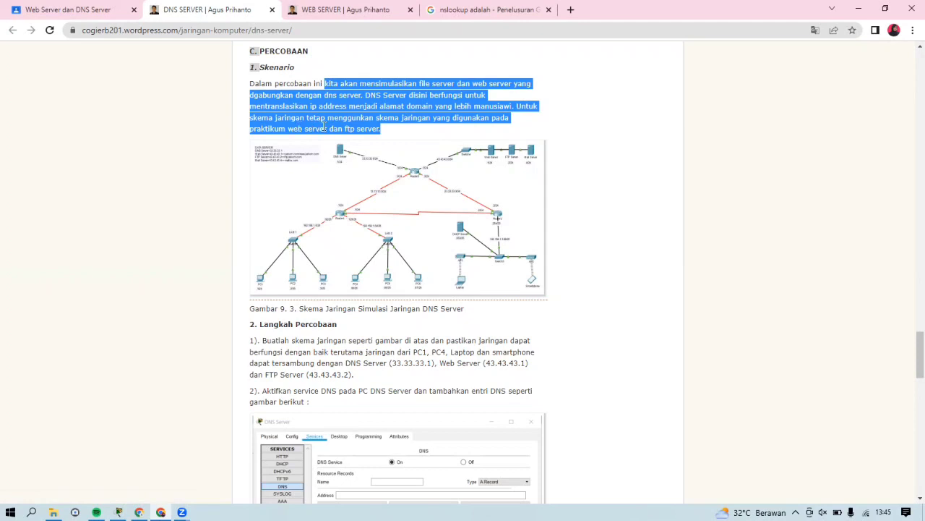
{"action": "left_click", "coordinate": [388, 130]}
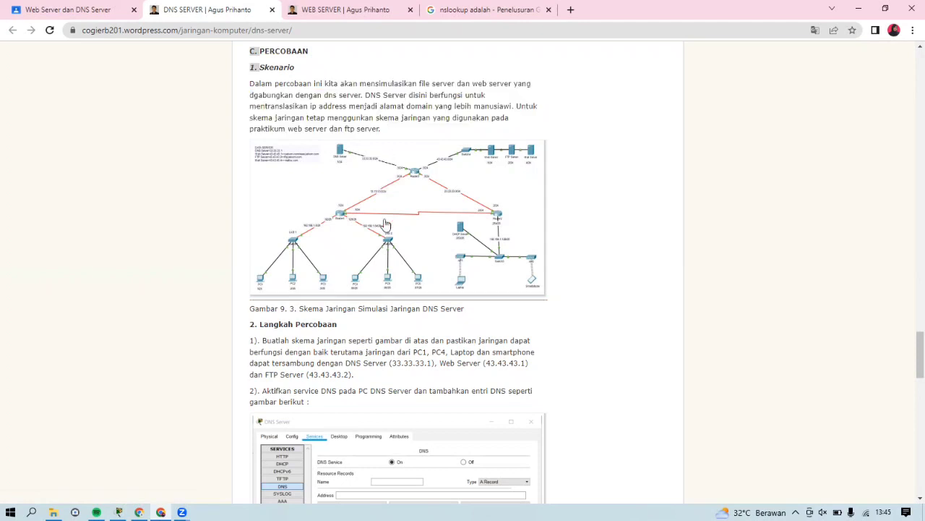
{"action": "left_click", "coordinate": [538, 218]}
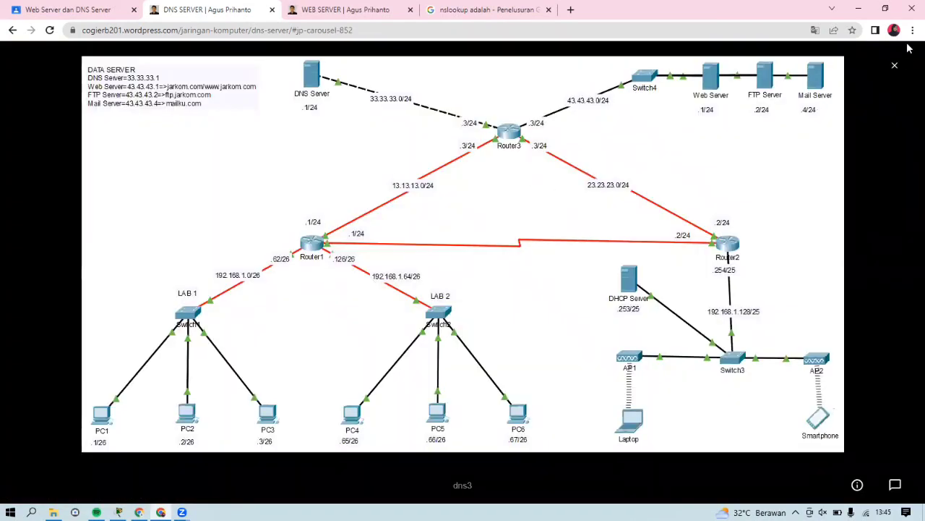
{"action": "left_click", "coordinate": [894, 68]}
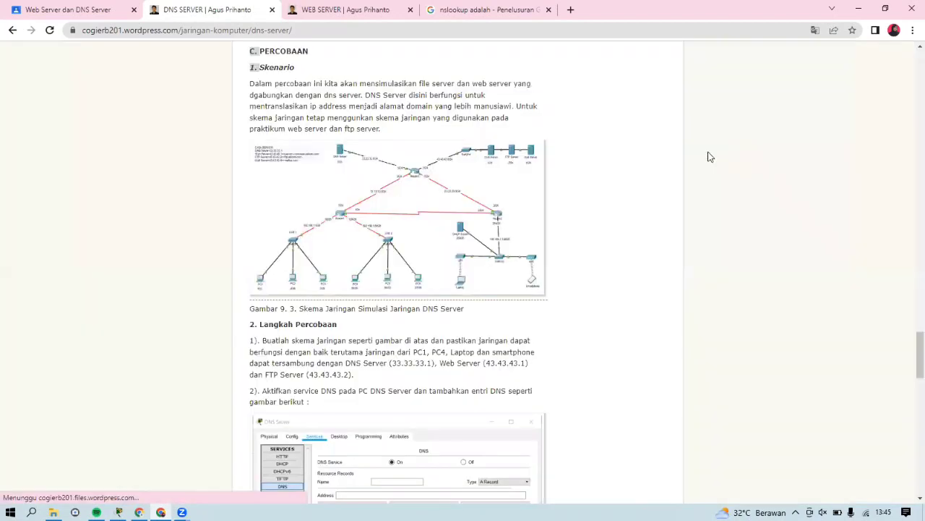
Step: Read instruction 1 on connectivity to the DNS, Web and FTP servers, and switch to the DNS Server project in Cisco Packet Tracer
{"action": "scroll", "coordinate": [499, 284], "scroll_direction": "down", "scroll_amount": 4}
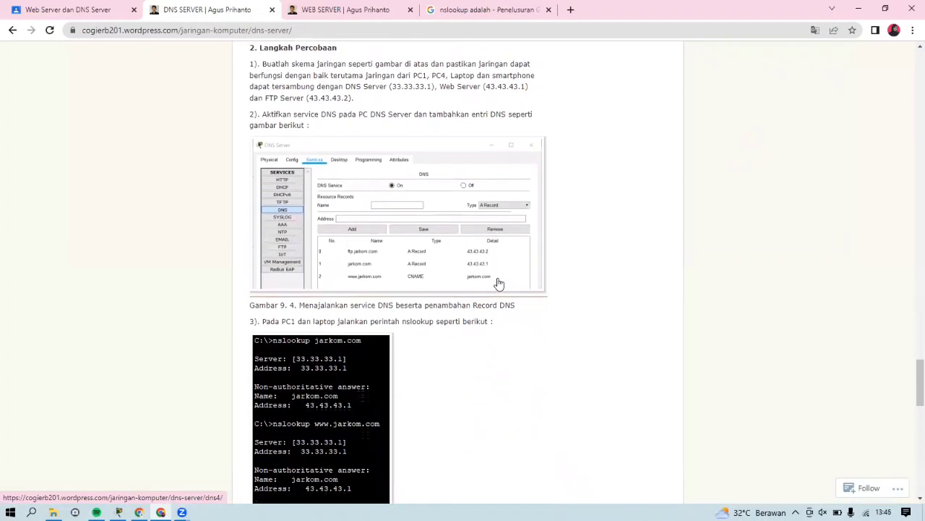
{"action": "left_click_drag", "start_coordinate": [261, 64], "coordinate": [371, 101]}
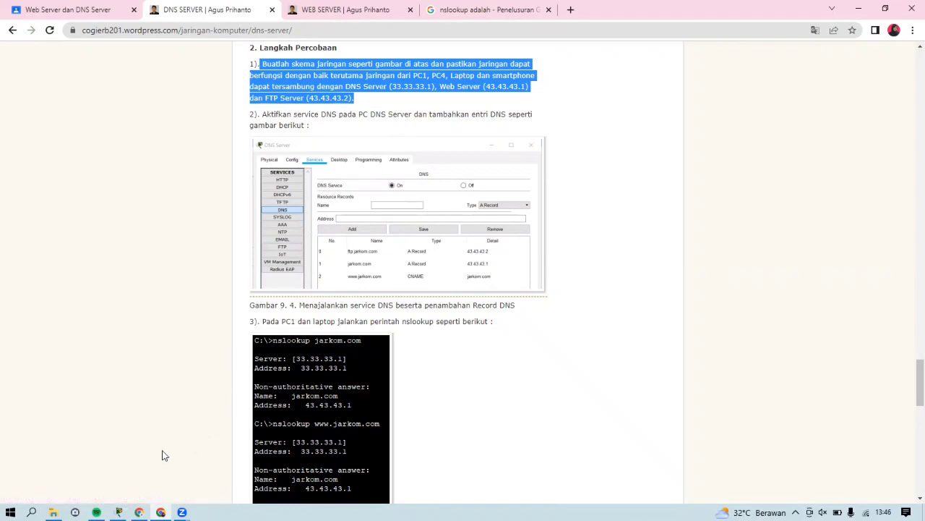
{"action": "mouse_move", "coordinate": [118, 512]}
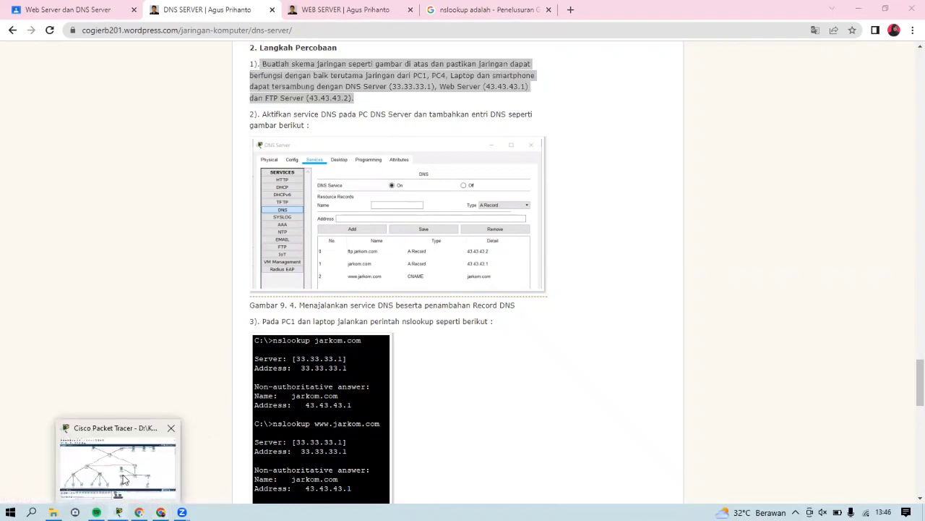
{"action": "left_click", "coordinate": [123, 479]}
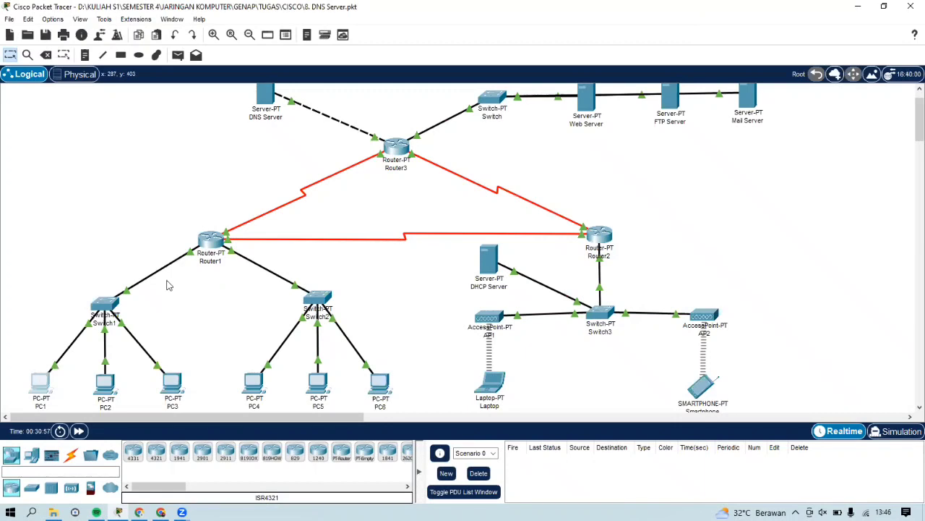
Step: Open PC1's Command Prompt and ping the DNS Server at 33.33.33.1
{"action": "left_click", "coordinate": [39, 379]}
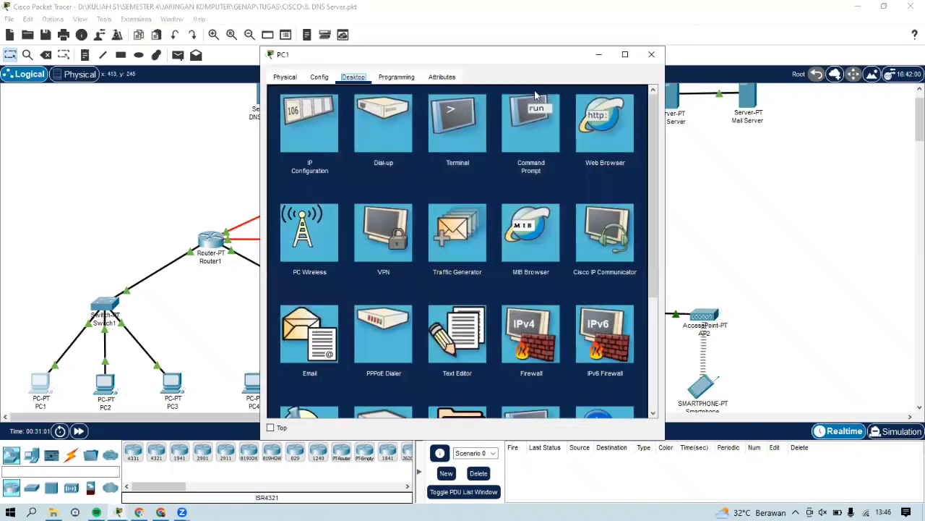
{"action": "left_click", "coordinate": [528, 125]}
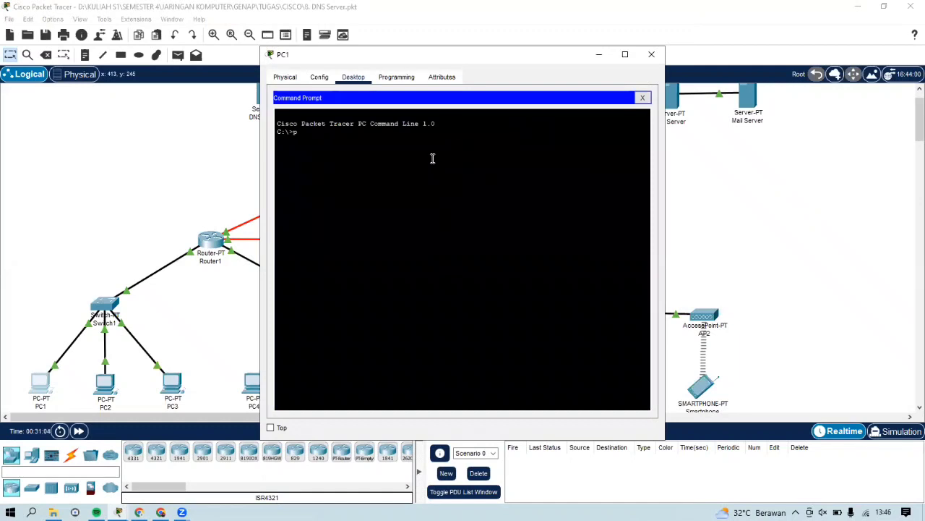
{"action": "type", "text": "ping 33.33.33.1"}
{"action": "key", "text": "Return"}
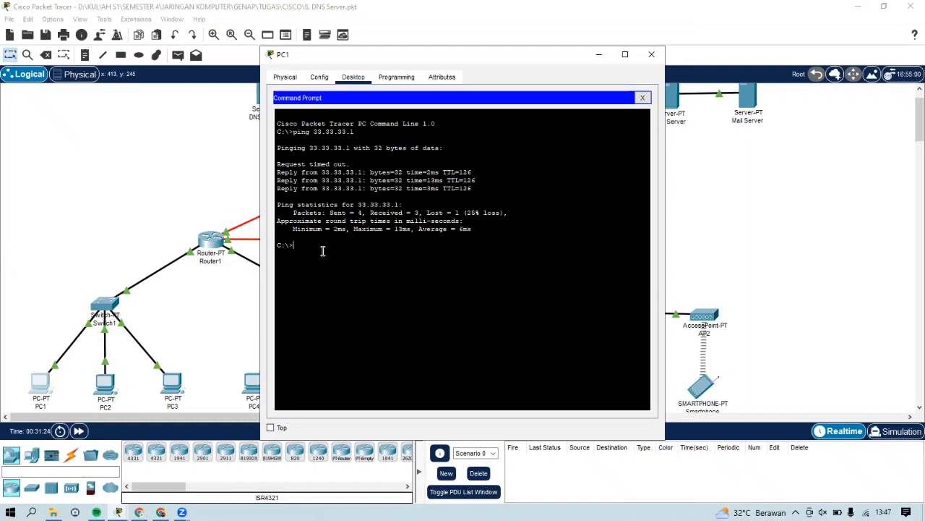
Step: Ping the Web Server at 43.43.43.1 and the FTP Server at 43.43.43.2 from PC1's Command Prompt
{"action": "type", "text": "g"}
{"action": "type", "text": " 44"}
{"action": "type", "text": ".43.43.1"}
{"action": "key", "text": "Return"}
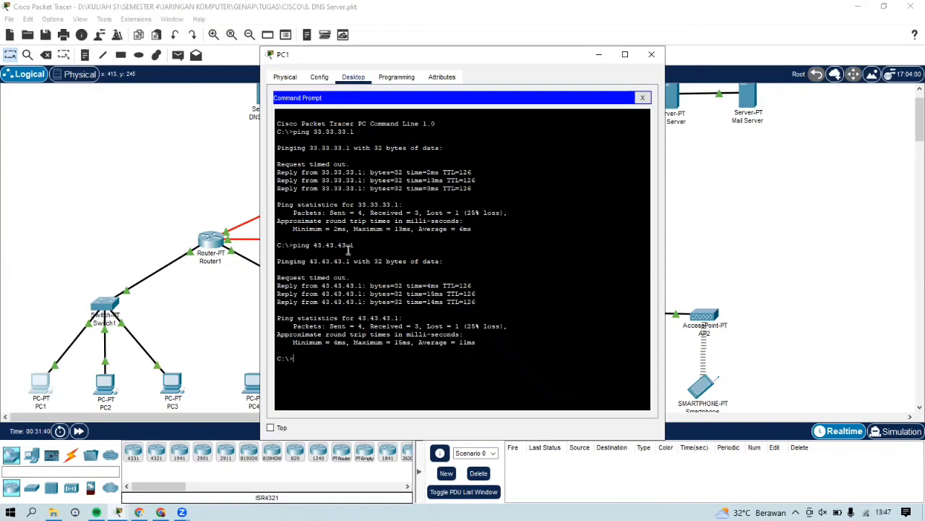
{"action": "type", "text": "pi"}
{"action": "type", "text": "ng 43.43.43.2"}
{"action": "key", "text": "Return"}
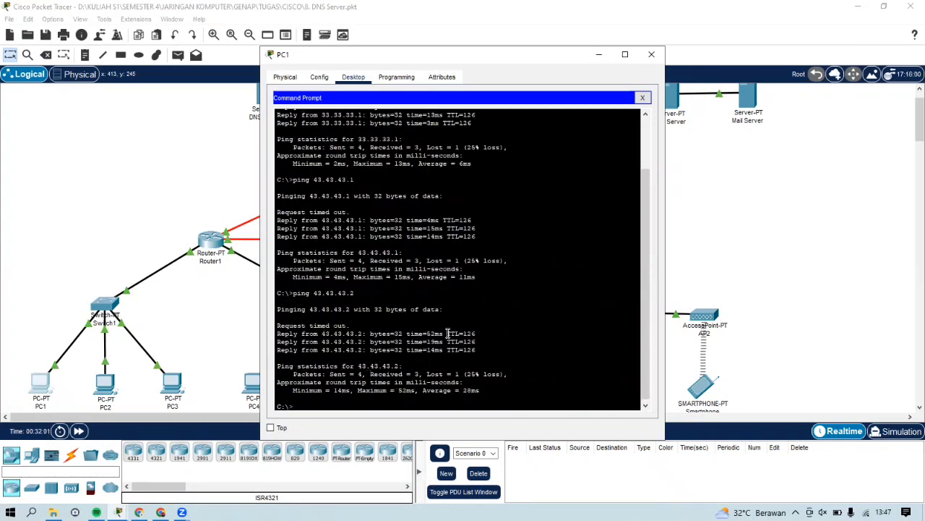
Step: Close PC1's window, open PC4's Command Prompt and ping the DNS Server at 33.33.33.1
{"action": "left_click", "coordinate": [651, 56]}
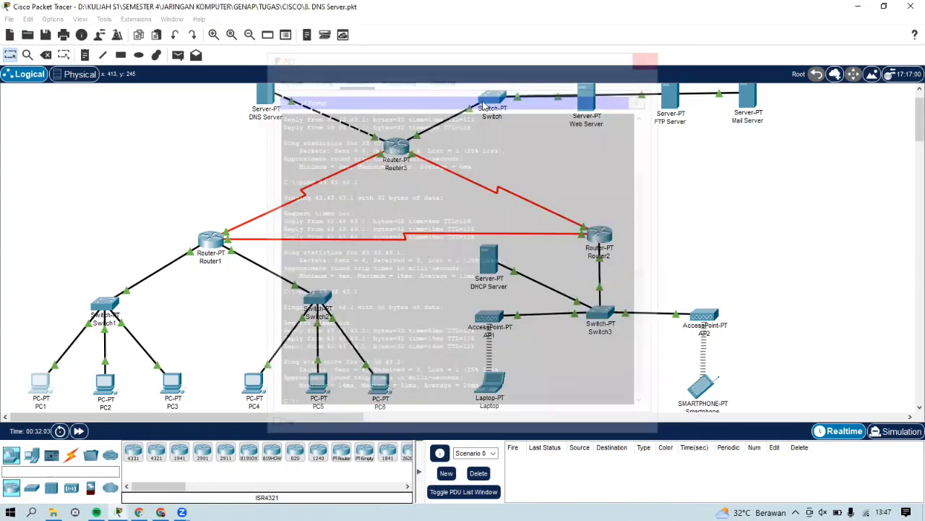
{"action": "left_click", "coordinate": [257, 387]}
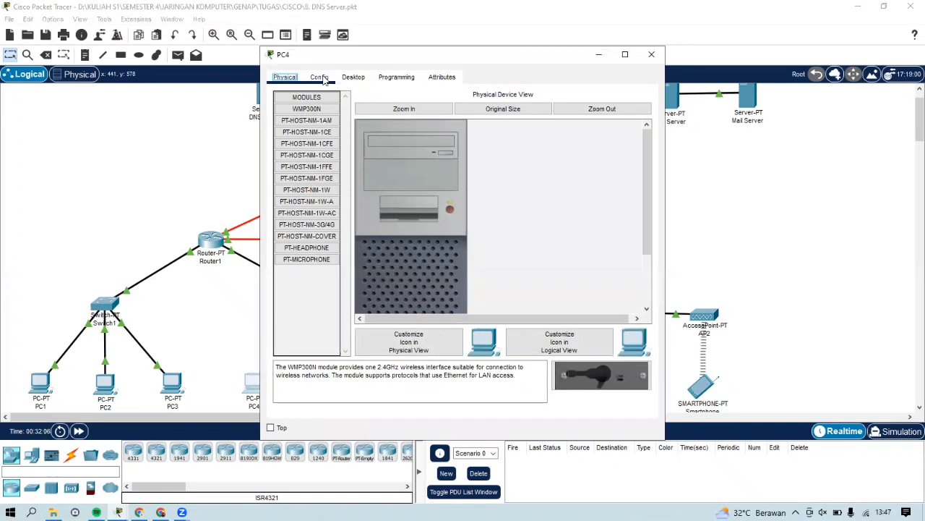
{"action": "left_click", "coordinate": [320, 77]}
{"action": "left_click", "coordinate": [353, 77]}
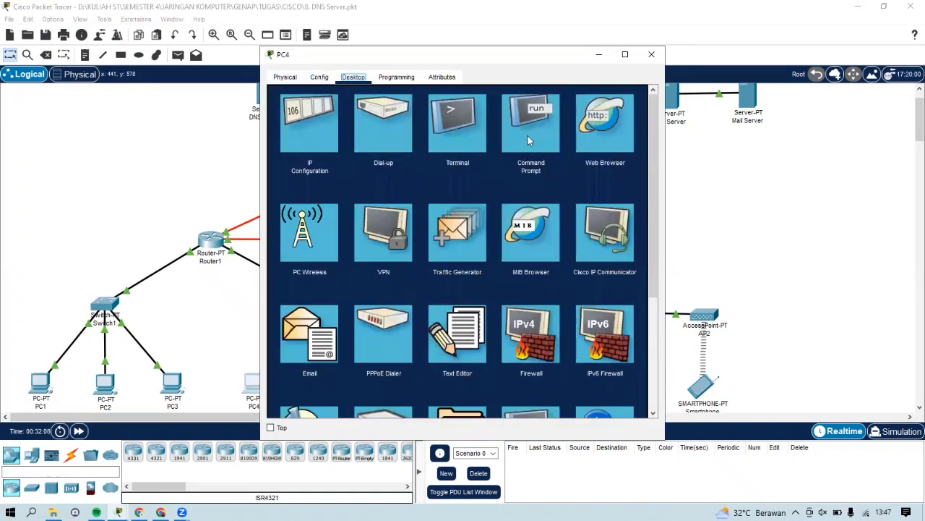
{"action": "left_click", "coordinate": [528, 138]}
{"action": "type", "text": "ping"}
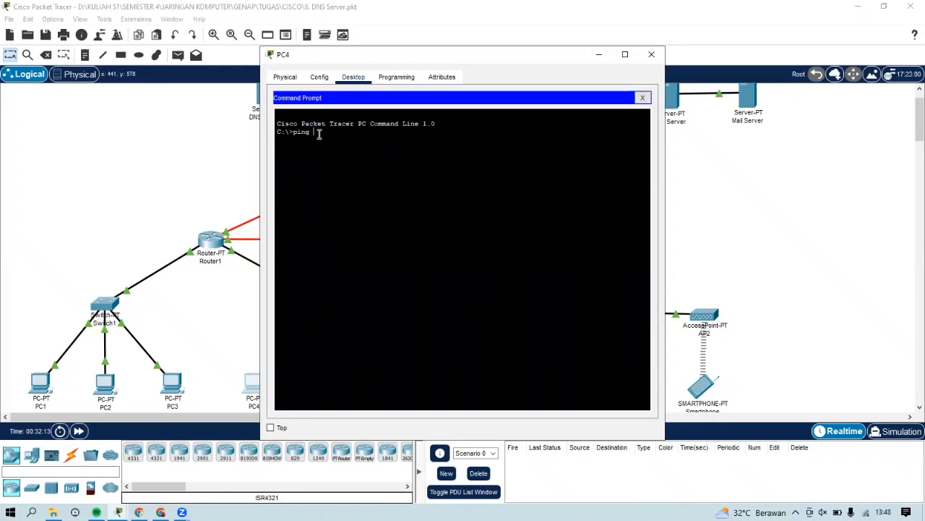
{"action": "type", "text": " 33.33.33.1"}
{"action": "key", "text": "Return"}
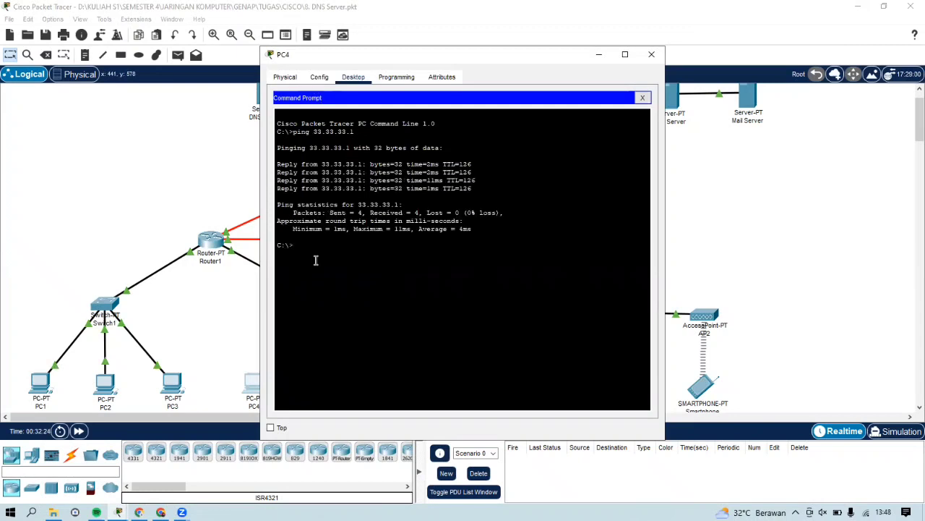
Step: Ping the Web Server at 43.43.43.1 and the FTP Server at 43.43.43.2 from PC4, and close its window
{"action": "type", "text": "ping 43.43.43.1"}
{"action": "key", "text": "Return"}
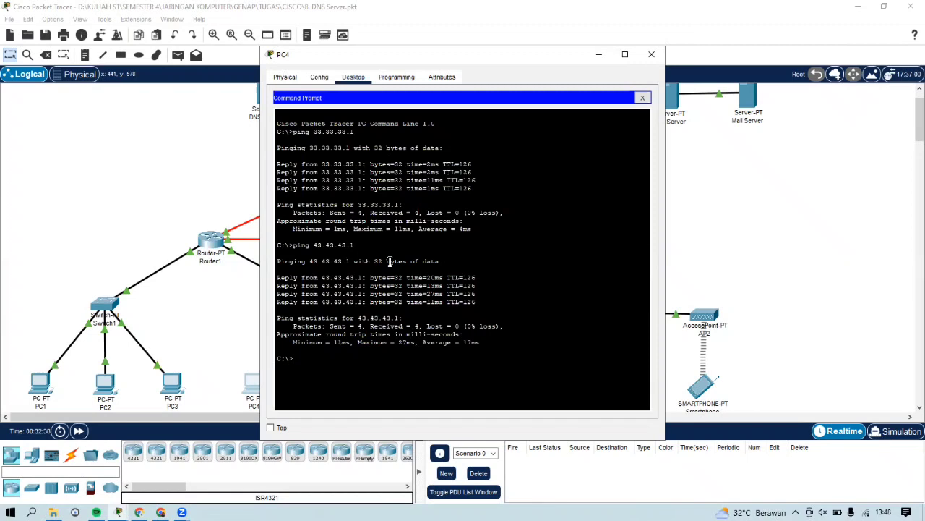
{"action": "type", "text": "ng 43.43.43.2"}
{"action": "key", "text": "Return"}
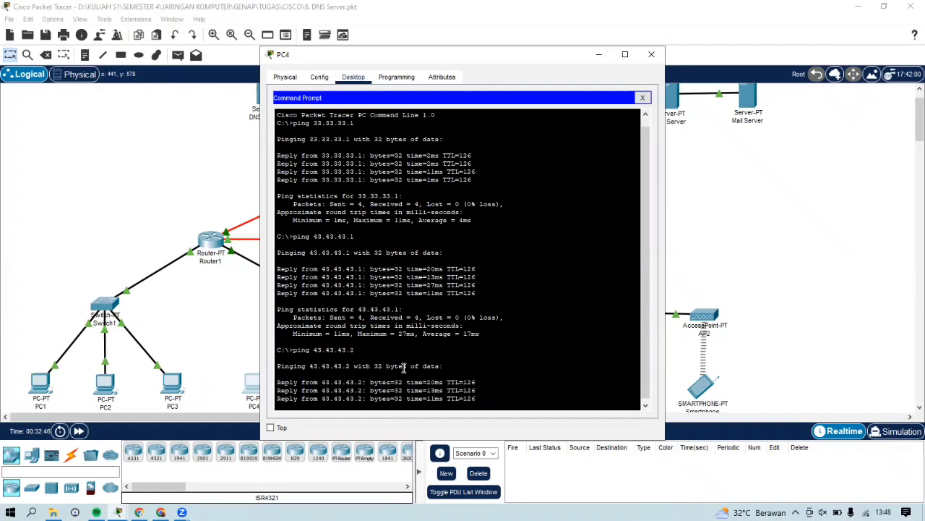
{"action": "left_click", "coordinate": [652, 54]}
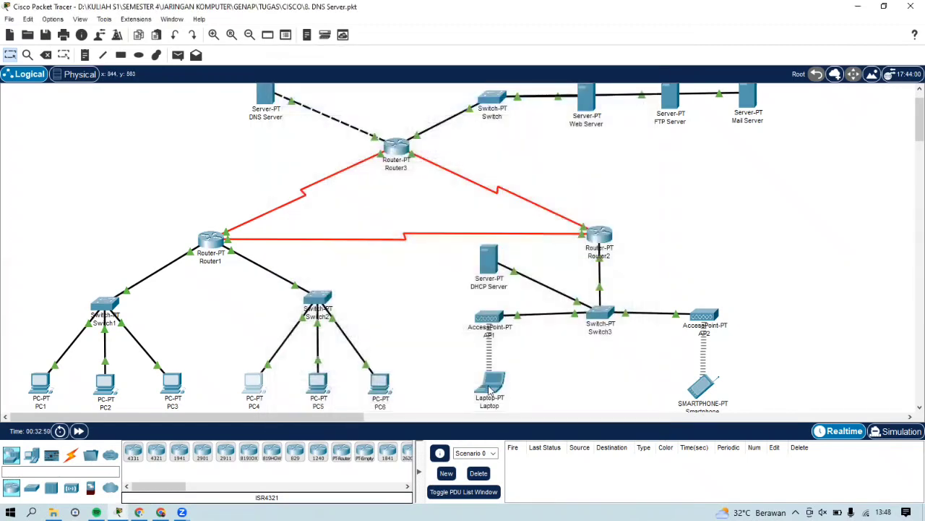
Step: Open the Laptop's Command Prompt and ping the DNS Server at 33.33.33.1
{"action": "left_click", "coordinate": [488, 389]}
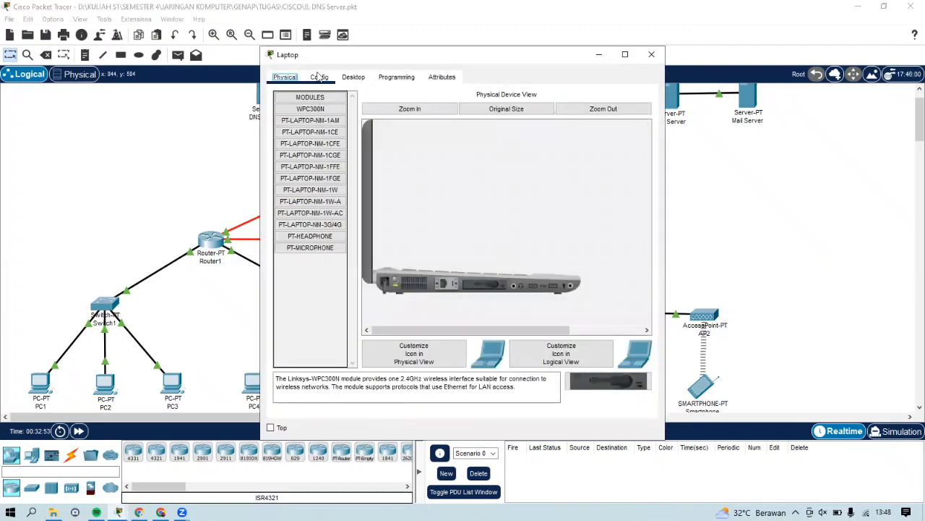
{"action": "left_click", "coordinate": [354, 77]}
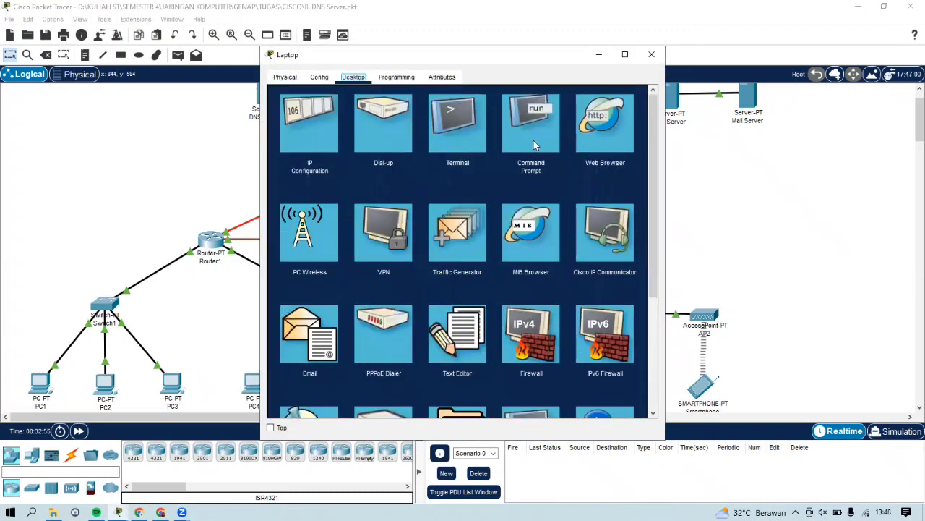
{"action": "left_click", "coordinate": [527, 120]}
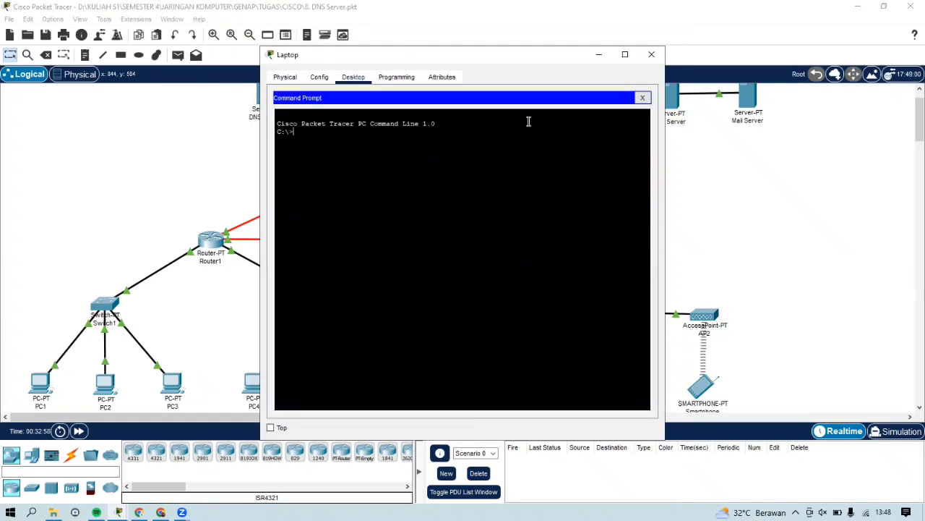
{"action": "type", "text": "ping 33.33.33.1"}
{"action": "key", "text": "Return"}
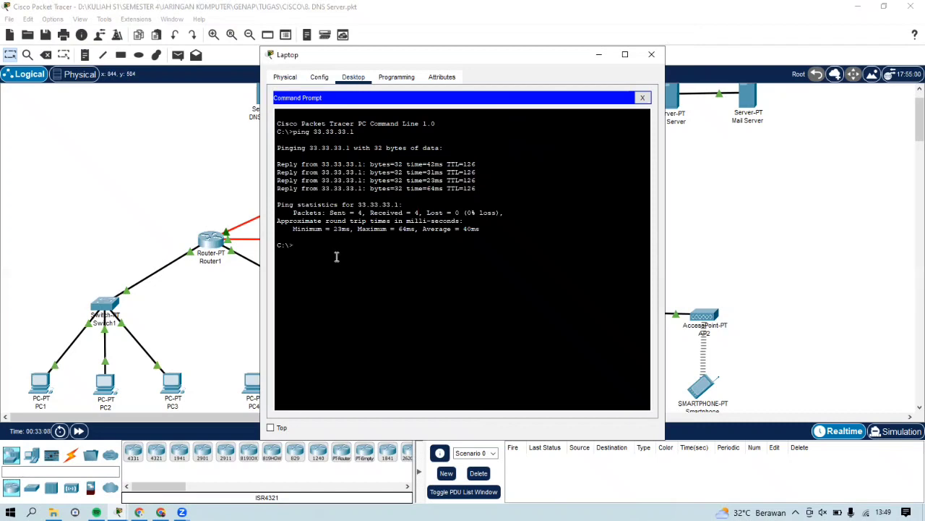
Step: Ping the Web Server at 43.43.43.1 and the FTP Server at 43.43.43.2 from the Laptop, and close its window
{"action": "type", "text": "ping 43.43.43."}
{"action": "key", "text": "Return"}
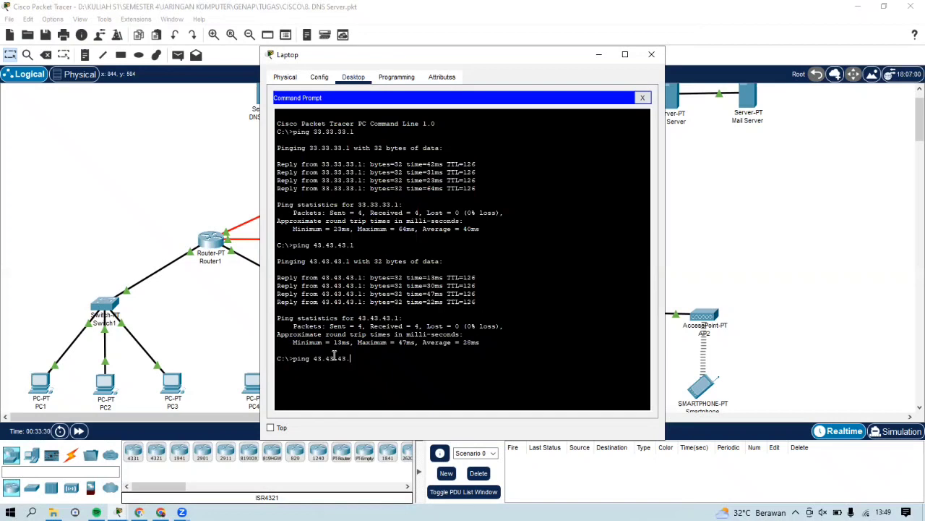
{"action": "key", "text": "Return"}
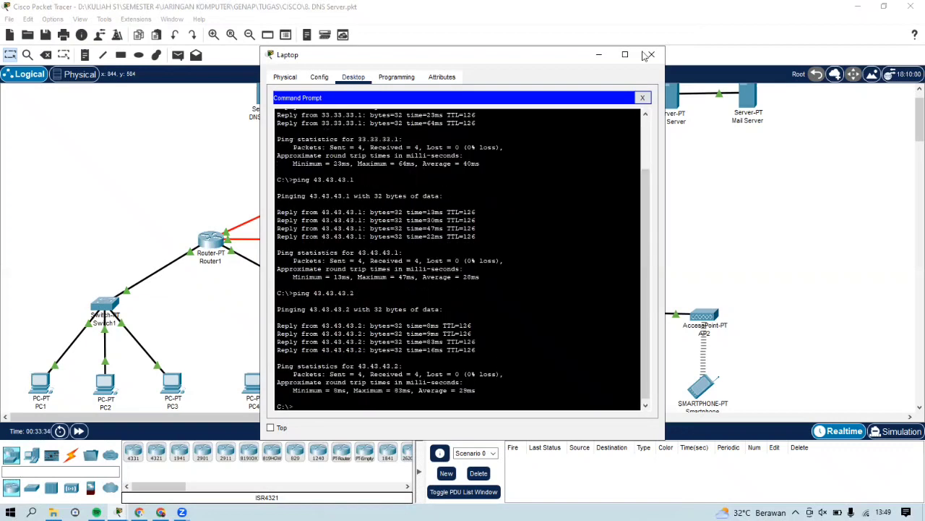
{"action": "left_click", "coordinate": [650, 53]}
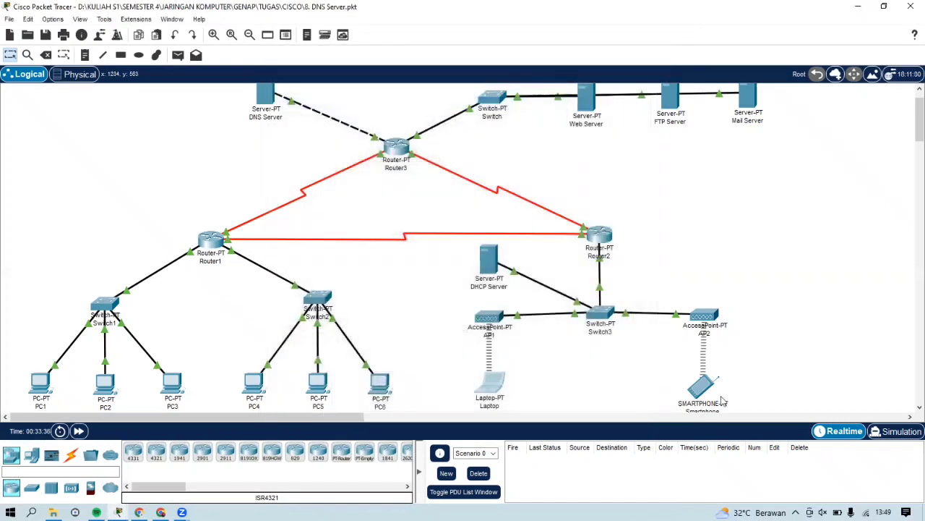
Step: Open the Smartphone's Command Prompt and ping the DNS Server at 33.33.33.1
{"action": "scroll", "coordinate": [676, 304], "scroll_direction": "down", "scroll_amount": 1}
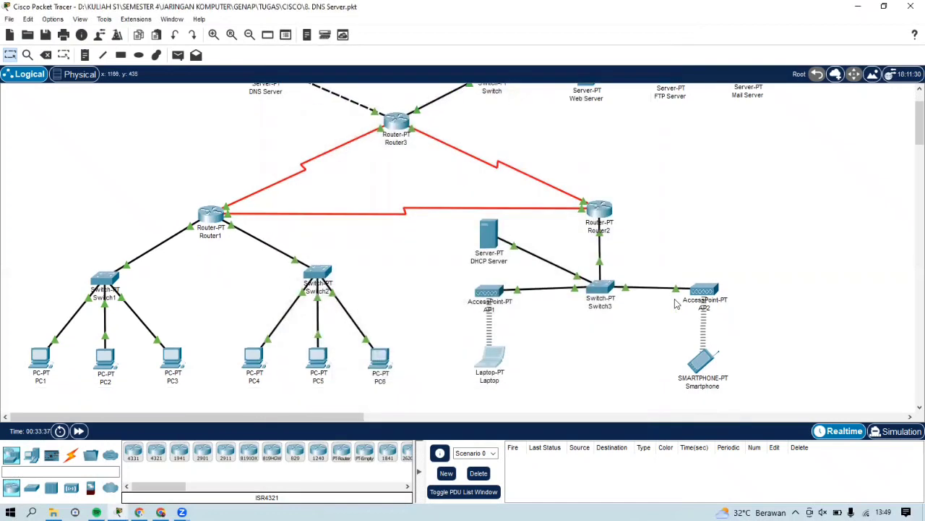
{"action": "left_click", "coordinate": [694, 370]}
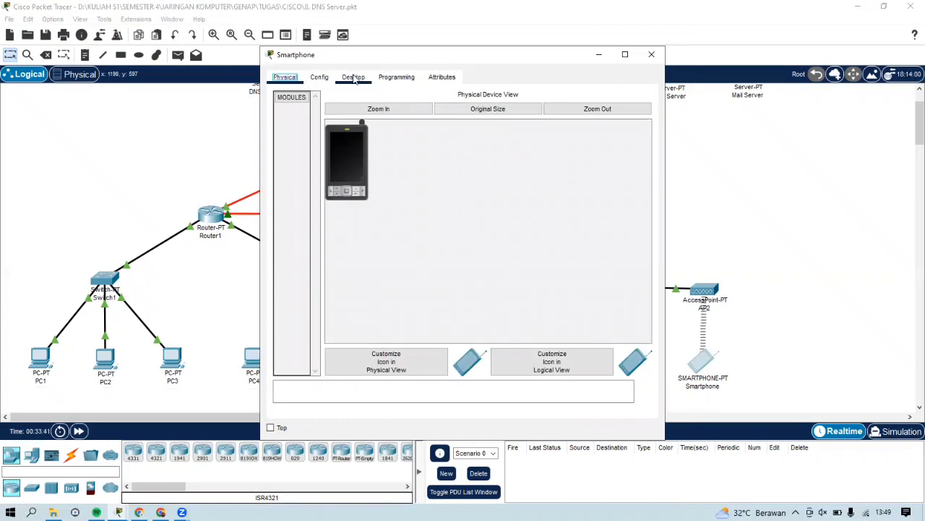
{"action": "left_click", "coordinate": [354, 78]}
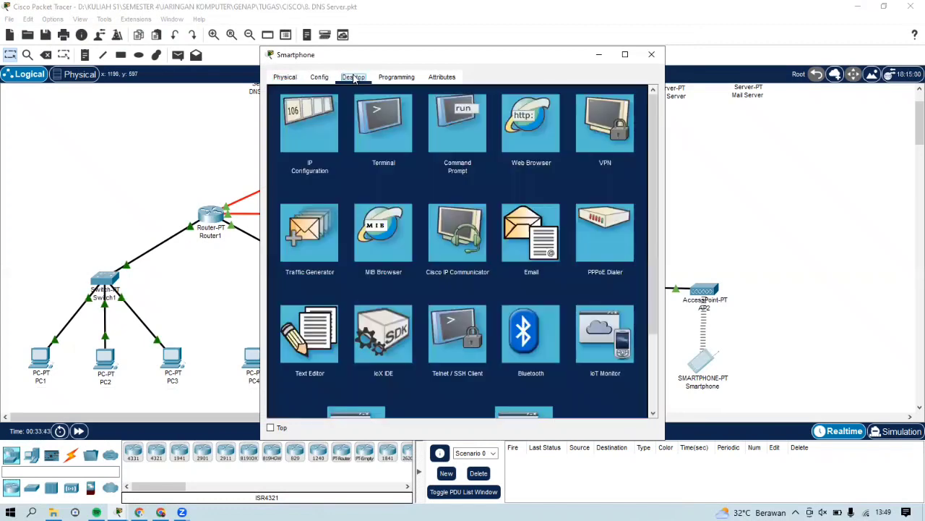
{"action": "left_click", "coordinate": [445, 138]}
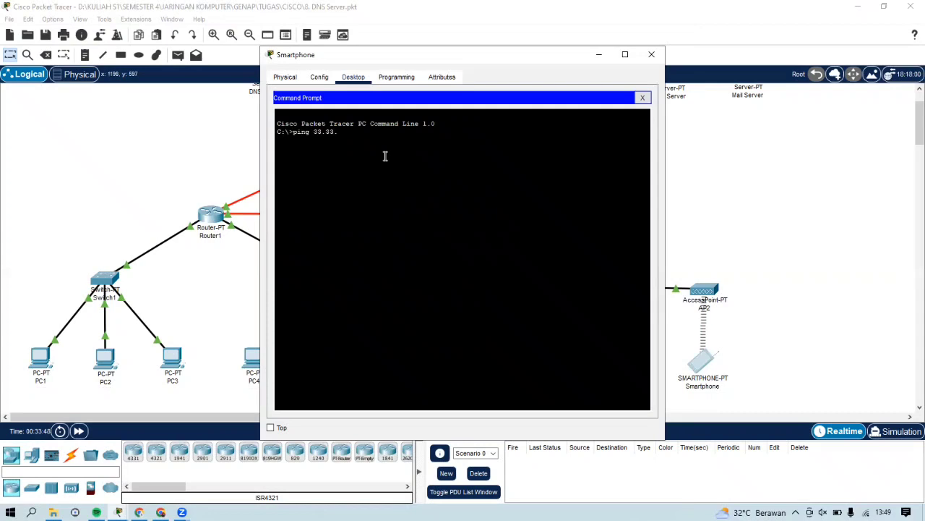
{"action": "key", "text": "Return"}
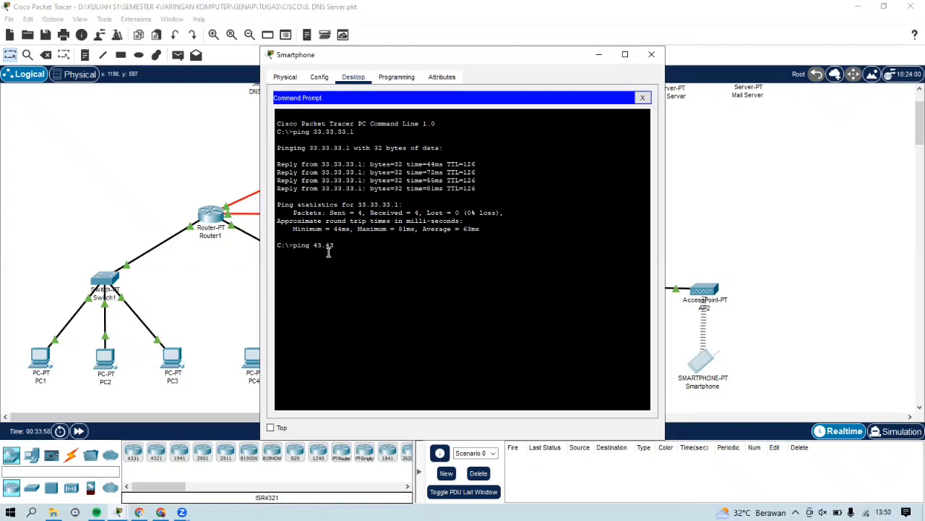
Step: Ping the Web Server at 43.43.43.1 and the FTP Server at 43.43.43.2 from the Smartphone, and close its window
{"action": "key", "text": "Return"}
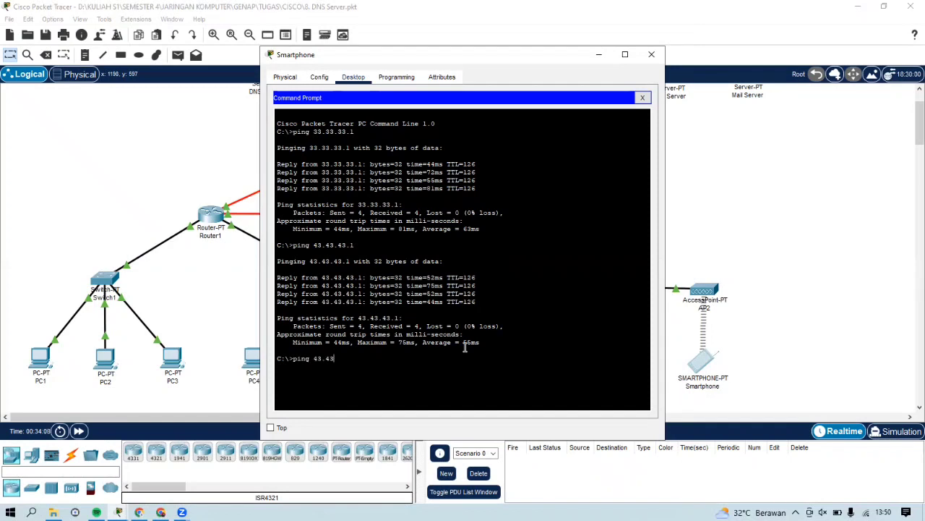
{"action": "key", "text": "Return"}
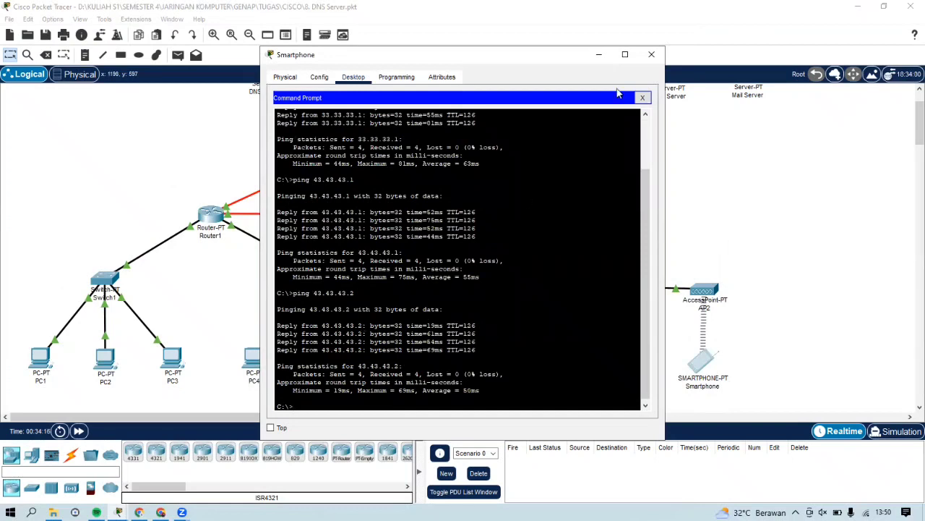
{"action": "left_click", "coordinate": [659, 61]}
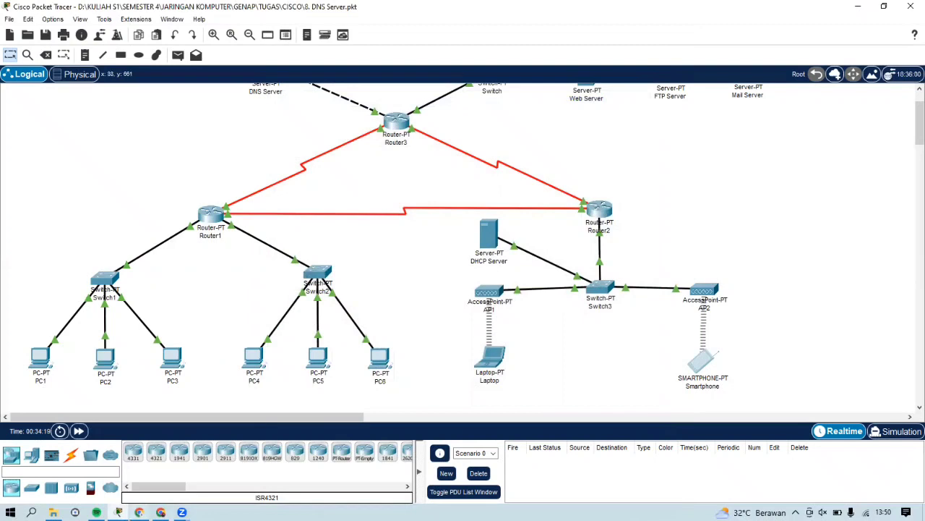
Step: Switch to the DNS Server guide in Chrome, read instruction 2 on enabling the DNS service, and examine its enlarged records figure
{"action": "mouse_move", "coordinate": [161, 512]}
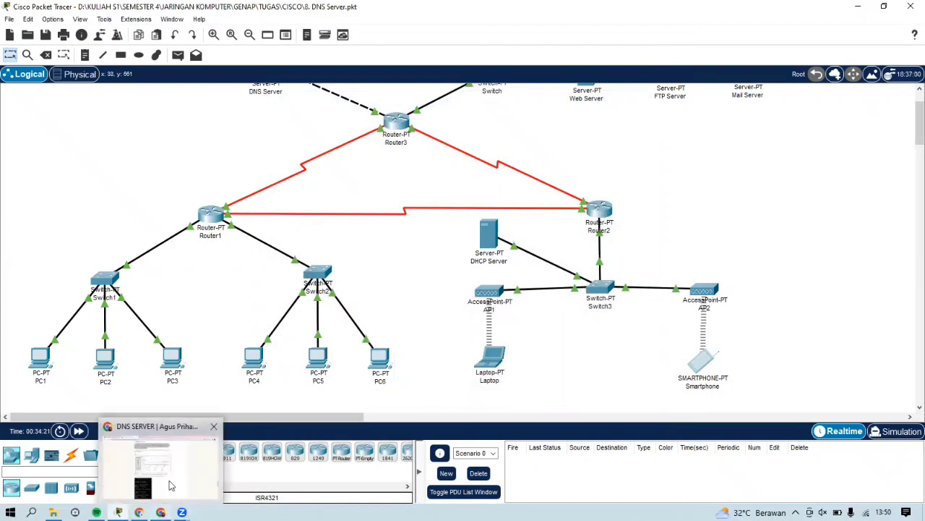
{"action": "left_click", "coordinate": [155, 467]}
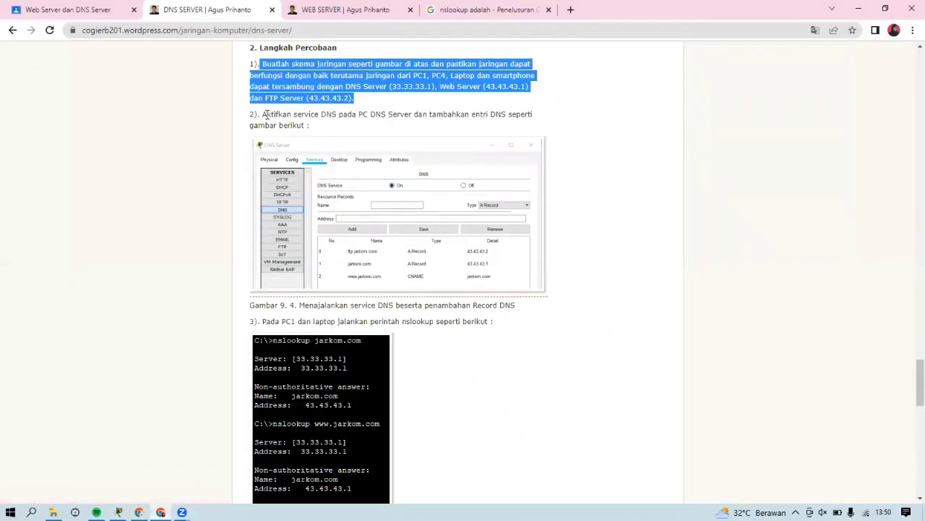
{"action": "left_click_drag", "start_coordinate": [264, 113], "coordinate": [315, 127]}
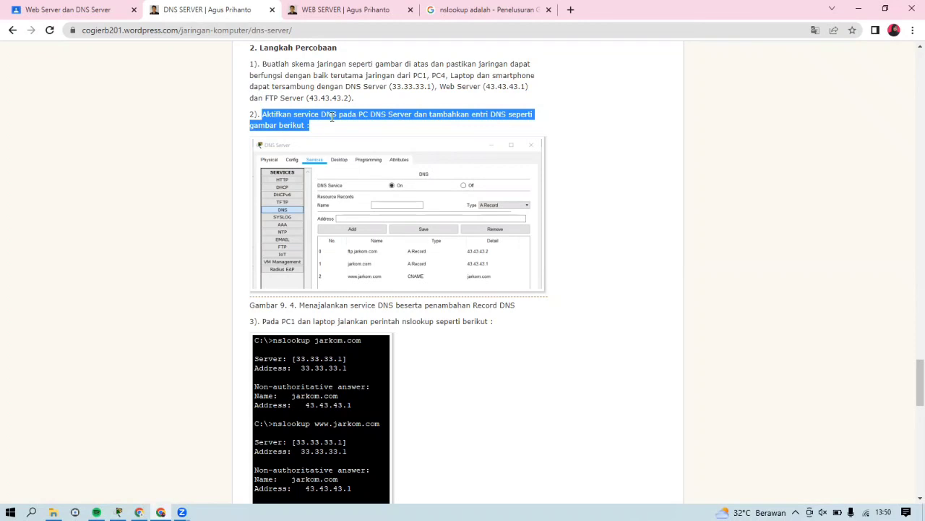
{"action": "left_click", "coordinate": [375, 235]}
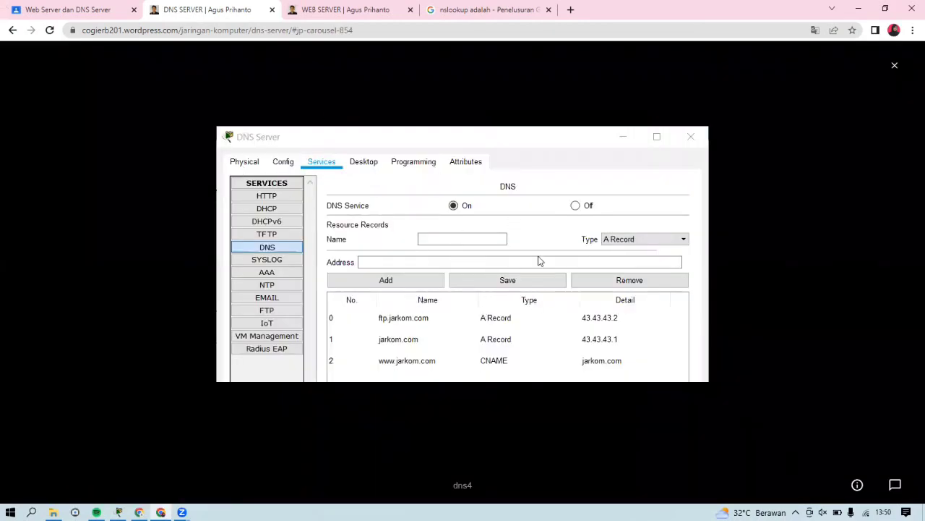
{"action": "left_click", "coordinate": [894, 65]}
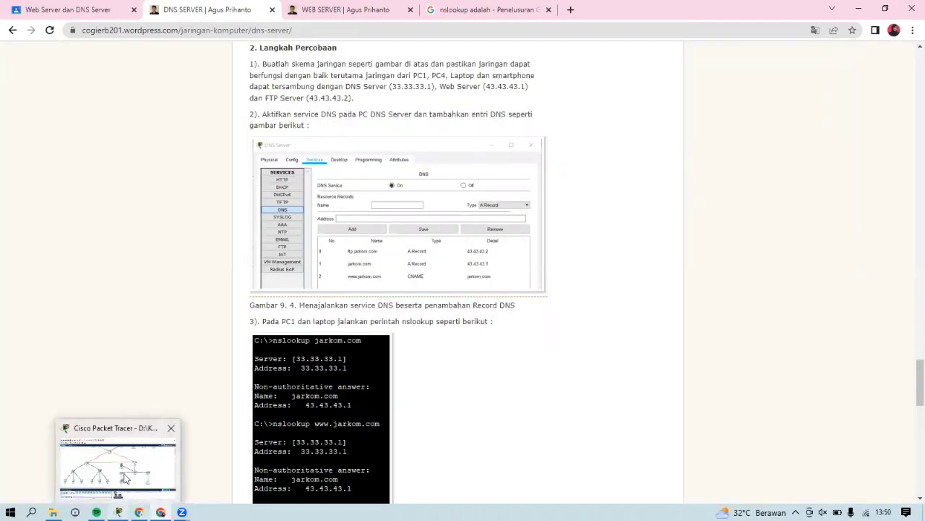
{"action": "left_click", "coordinate": [118, 452]}
{"action": "scroll", "coordinate": [317, 279], "scroll_direction": "up", "scroll_amount": 2}
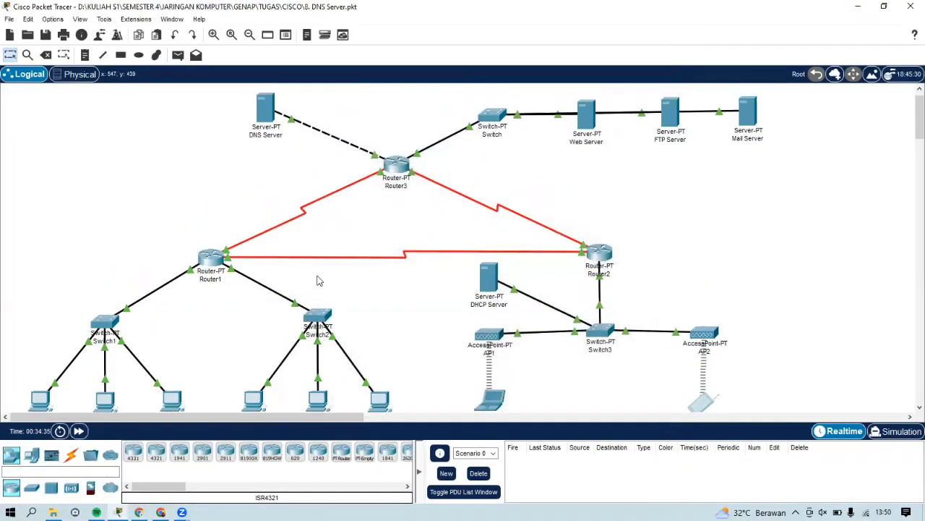
{"action": "left_click", "coordinate": [262, 115]}
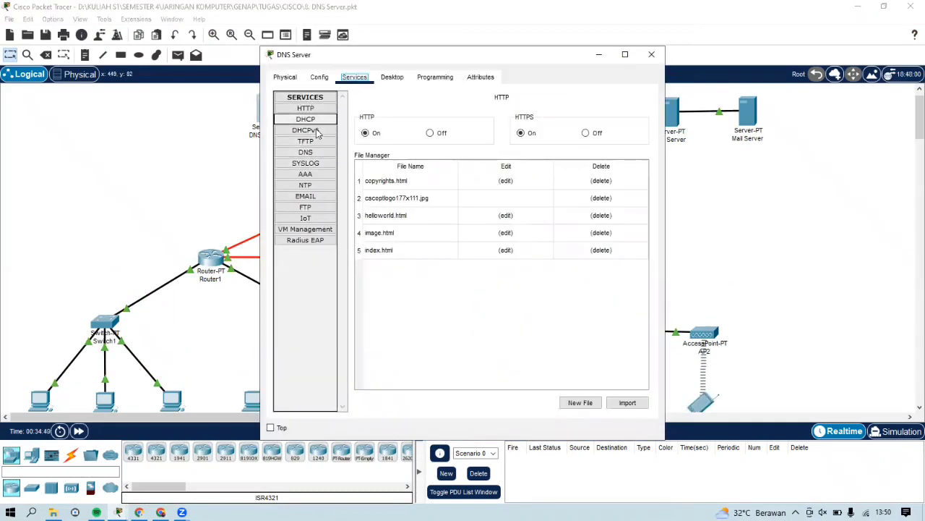
{"action": "left_click", "coordinate": [316, 152]}
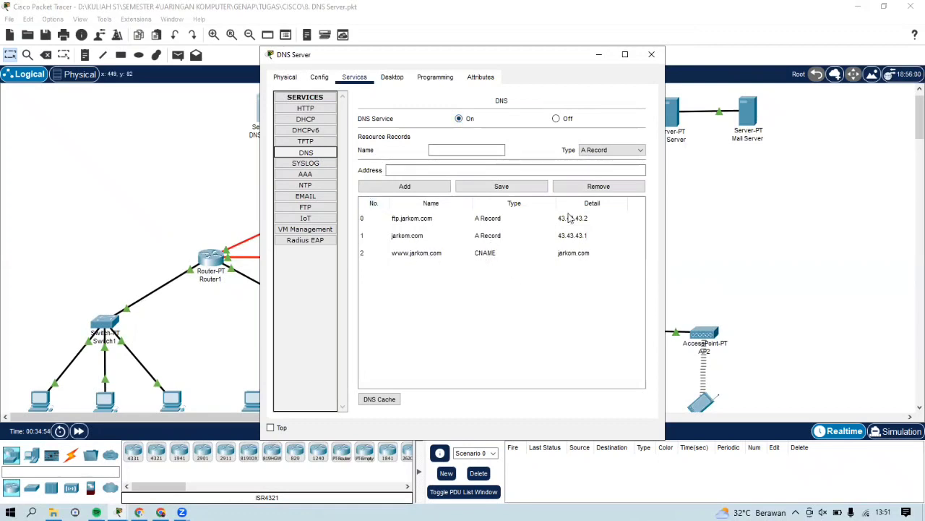
{"action": "left_click", "coordinate": [416, 222]}
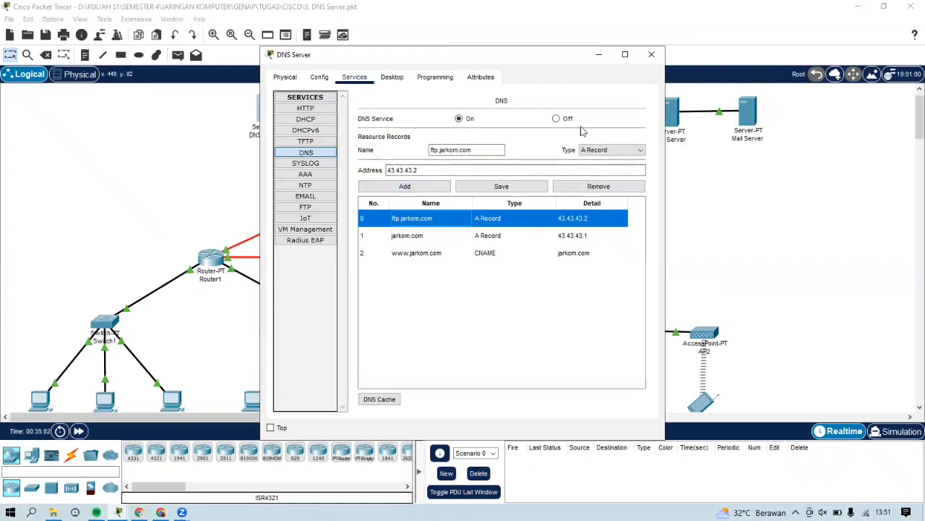
{"action": "left_click", "coordinate": [457, 241]}
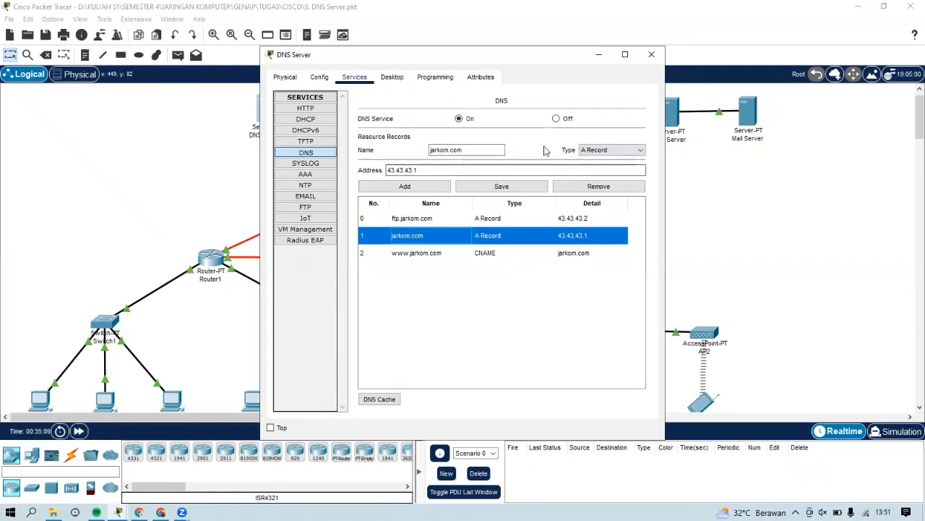
{"action": "left_click", "coordinate": [448, 259]}
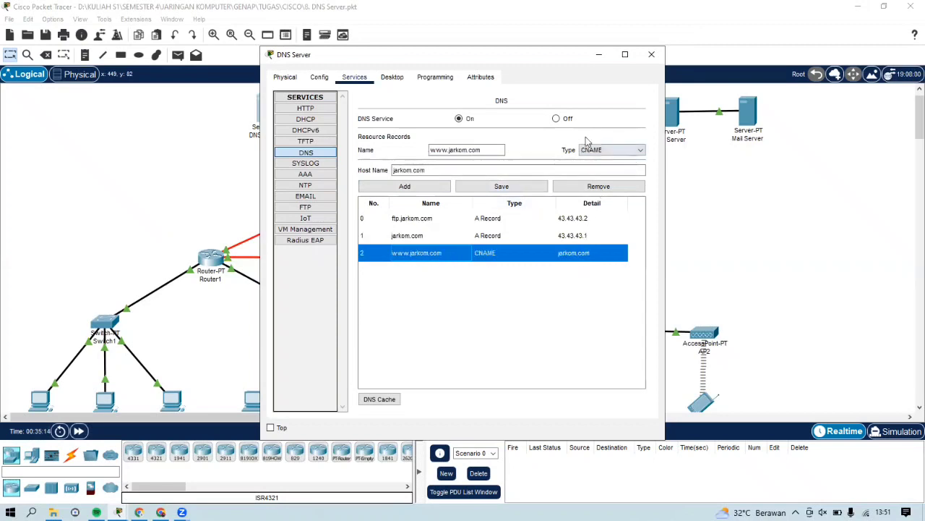
{"action": "left_click", "coordinate": [651, 56]}
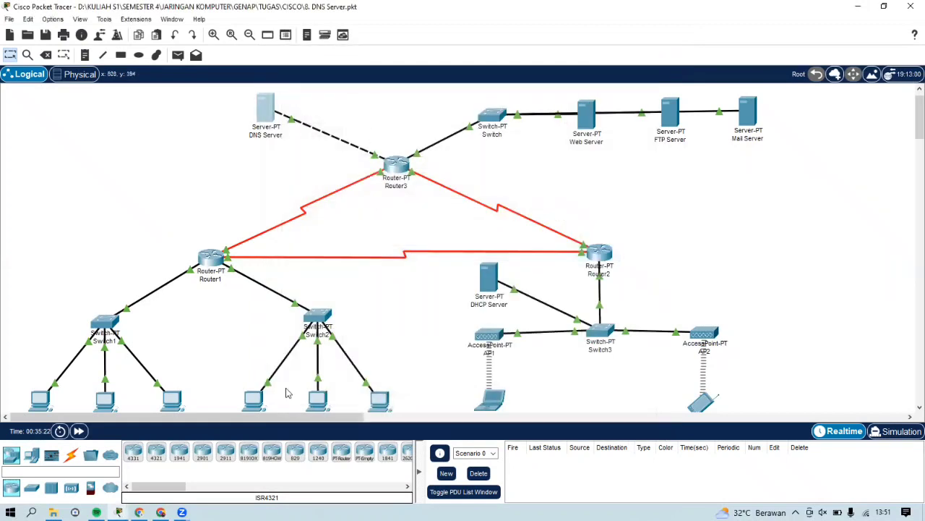
Step: Switch to the DNS Server guide in Chrome, read instruction 3 on running nslookup, and examine its enlarged figure
{"action": "mouse_move", "coordinate": [161, 511]}
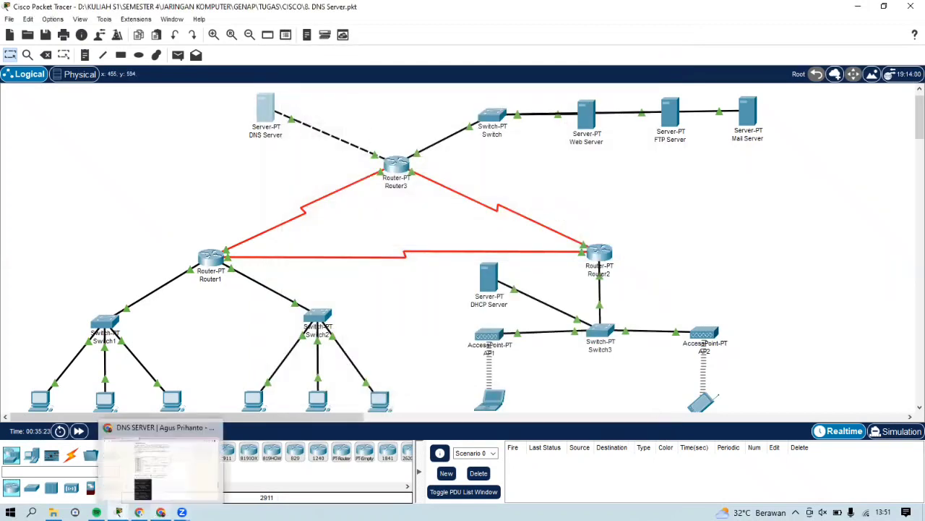
{"action": "left_click", "coordinate": [171, 466]}
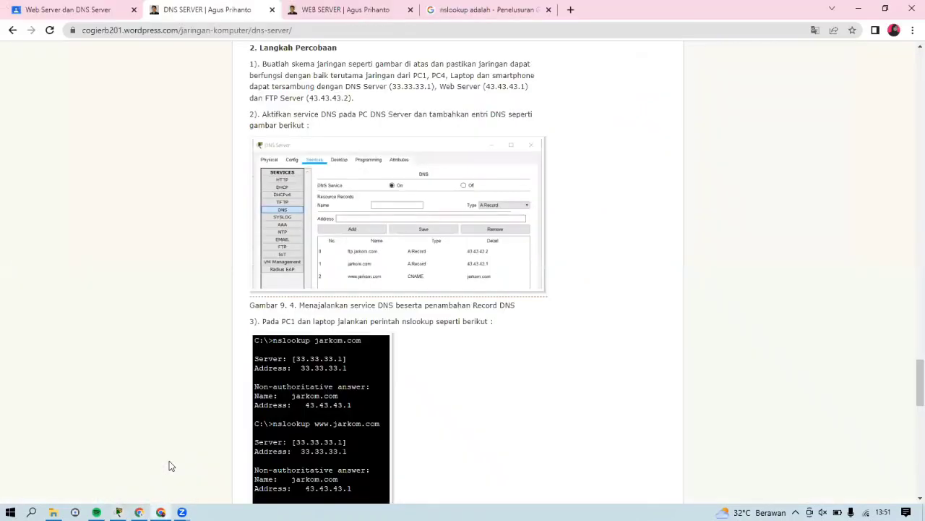
{"action": "scroll", "coordinate": [460, 266], "scroll_direction": "down", "scroll_amount": 4}
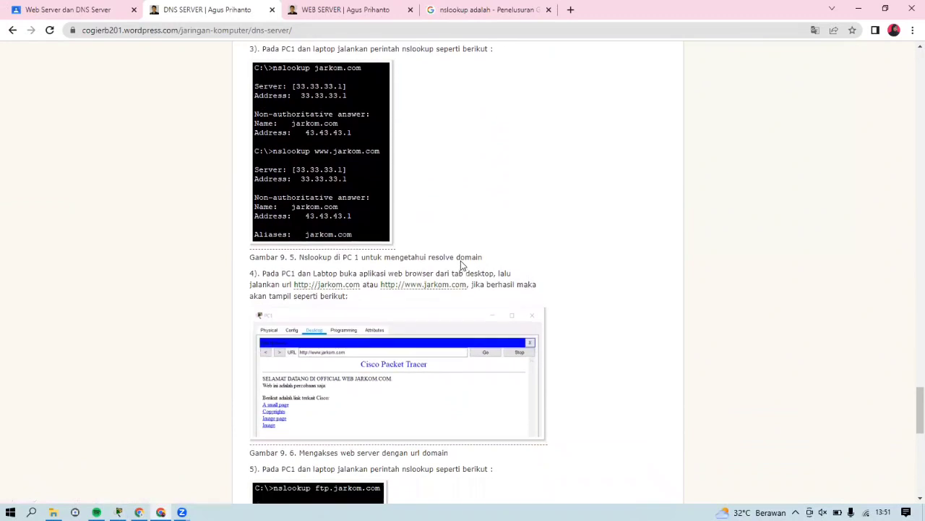
{"action": "left_click_drag", "start_coordinate": [263, 48], "coordinate": [326, 108]}
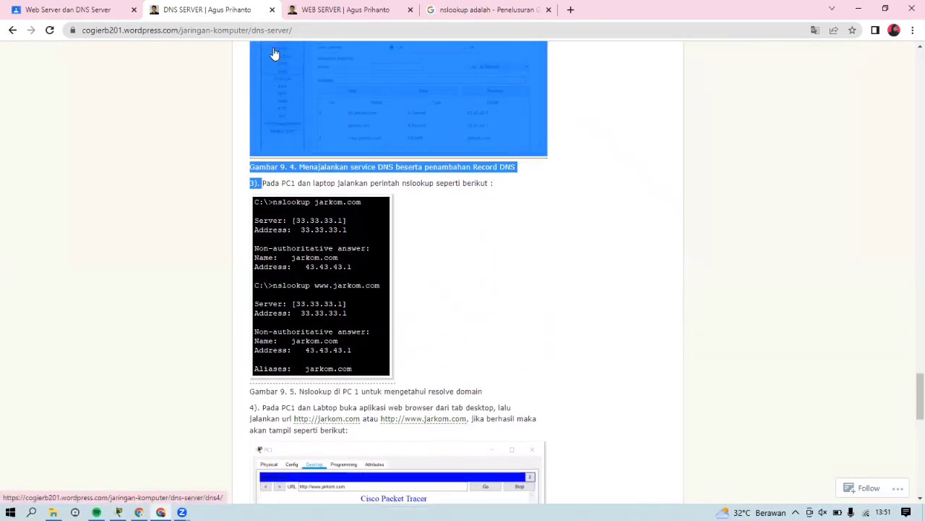
{"action": "left_click", "coordinate": [375, 182]}
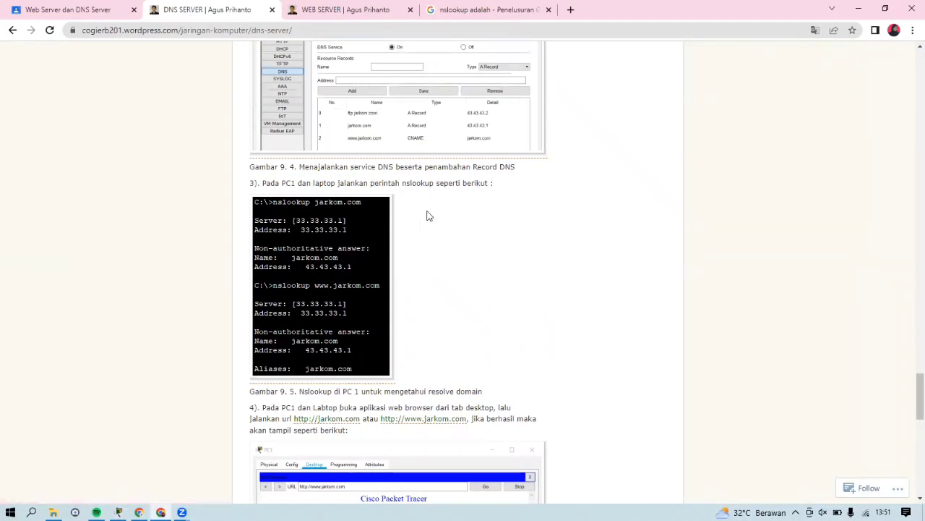
{"action": "left_click_drag", "start_coordinate": [264, 183], "coordinate": [497, 191]}
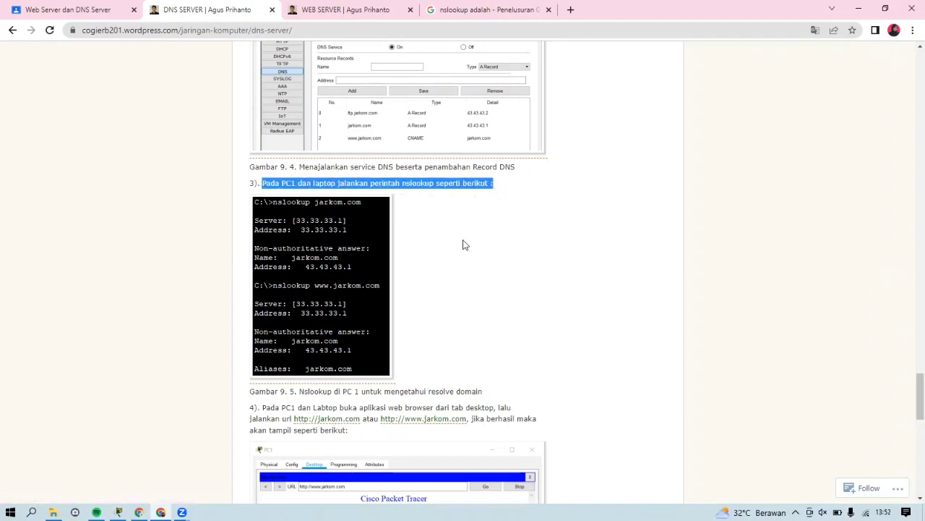
{"action": "left_click", "coordinate": [347, 265]}
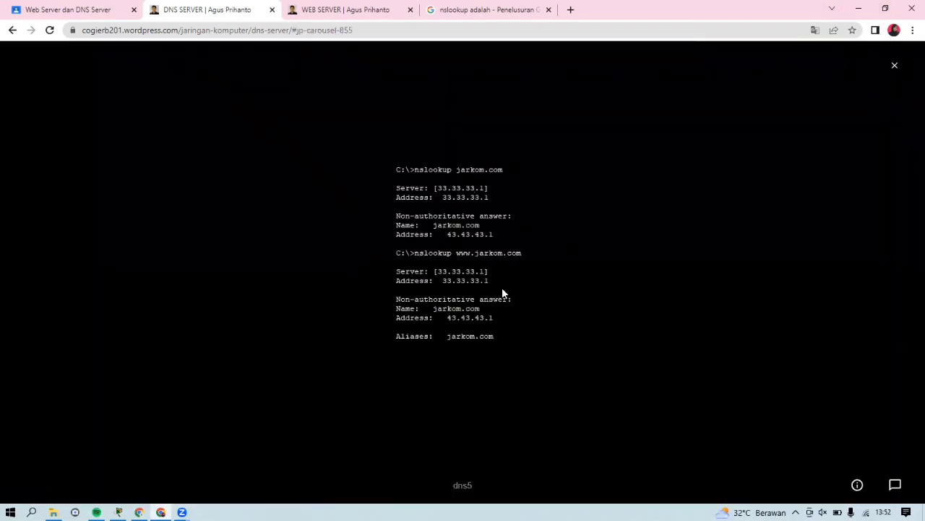
{"action": "left_click", "coordinate": [894, 66]}
Step: Switch to Cisco Packet Tracer, run nslookup jarkom.com in PC1's Command Prompt, and check the server and resolved addresses
{"action": "mouse_move", "coordinate": [119, 512]}
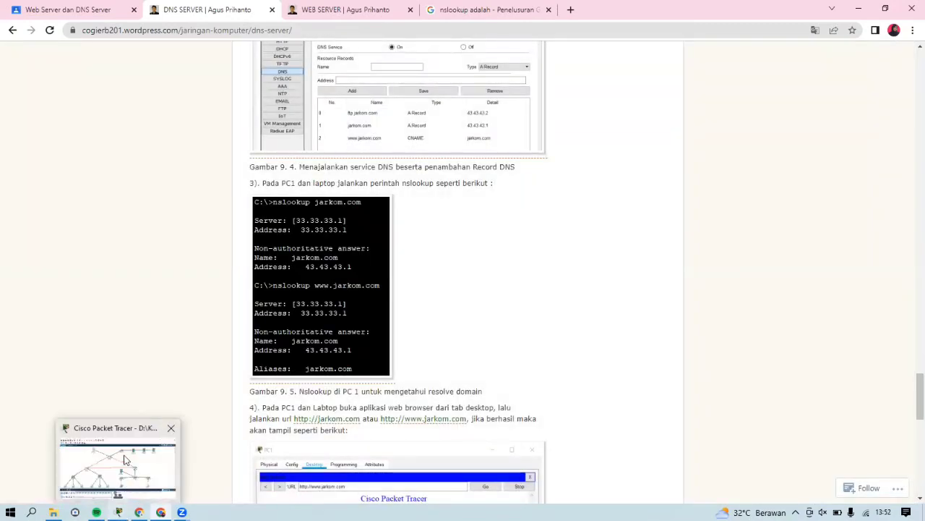
{"action": "left_click", "coordinate": [125, 460]}
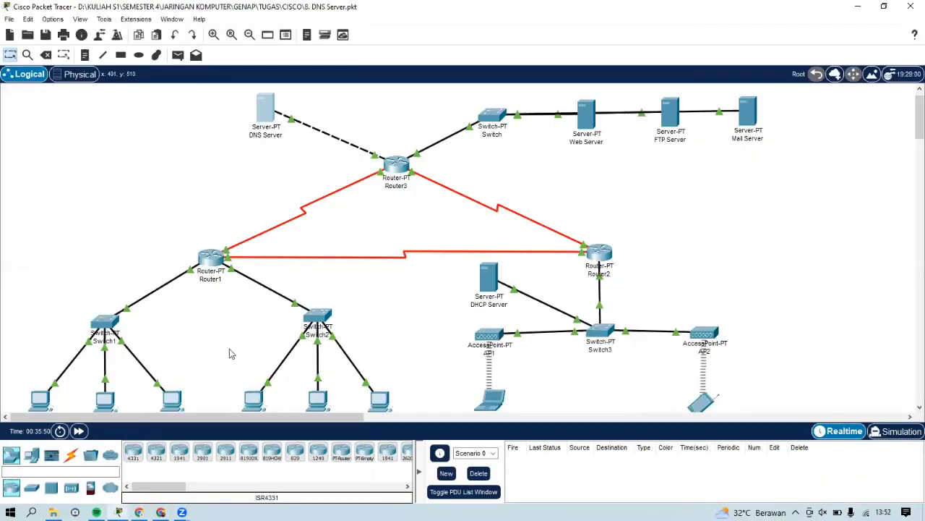
{"action": "scroll", "coordinate": [55, 383], "scroll_direction": "down", "scroll_amount": 1}
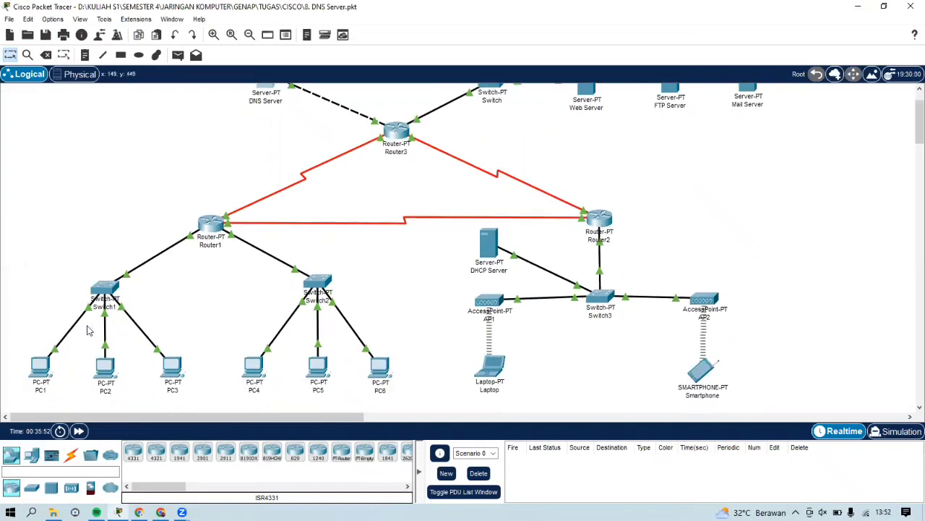
{"action": "left_click", "coordinate": [43, 370]}
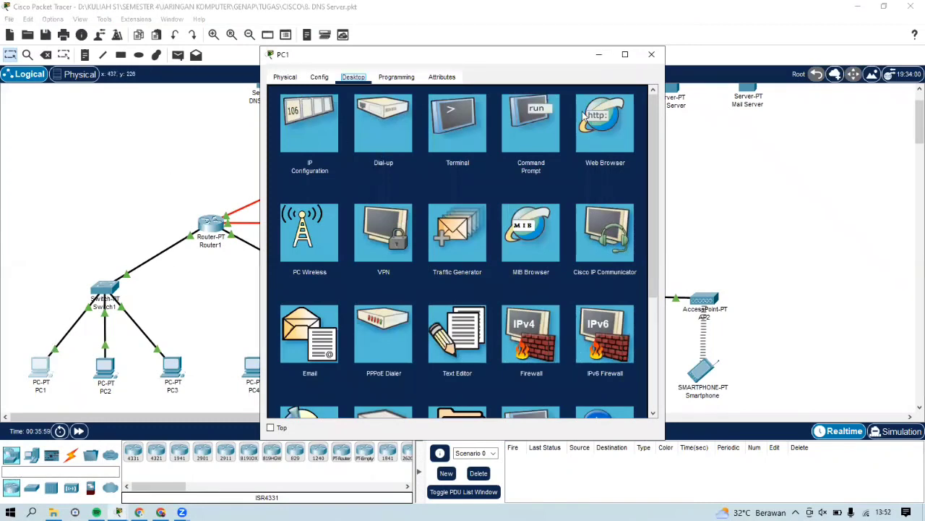
{"action": "left_click", "coordinate": [525, 127]}
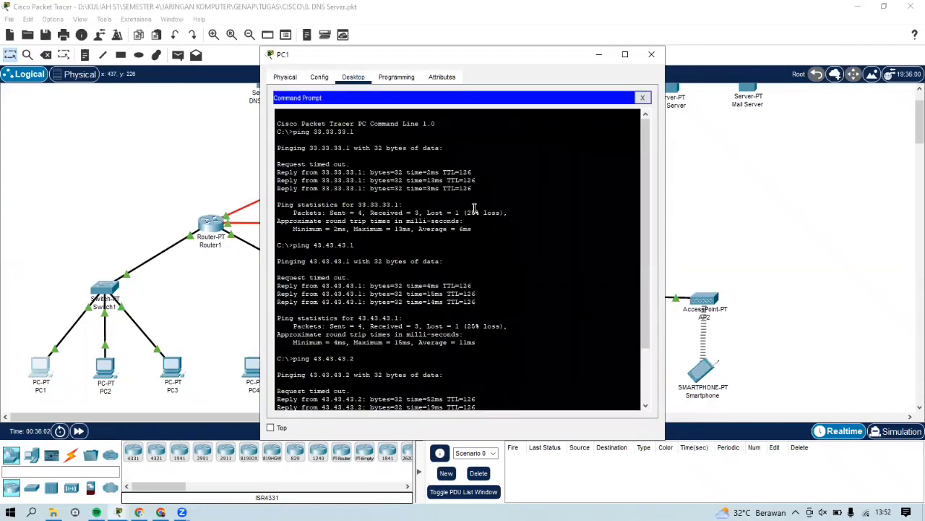
{"action": "scroll", "coordinate": [486, 290], "scroll_direction": "down", "scroll_amount": 3}
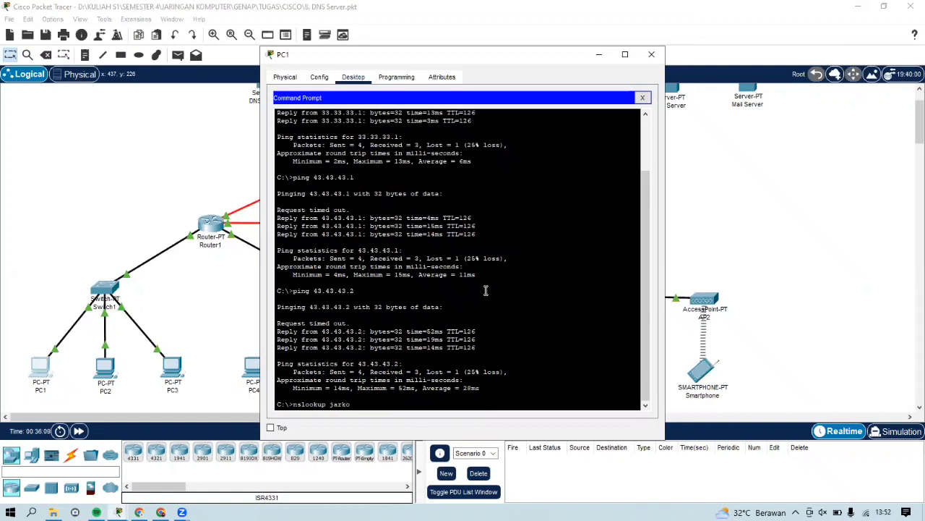
{"action": "type", "text": "m.com"}
{"action": "key", "text": "Return"}
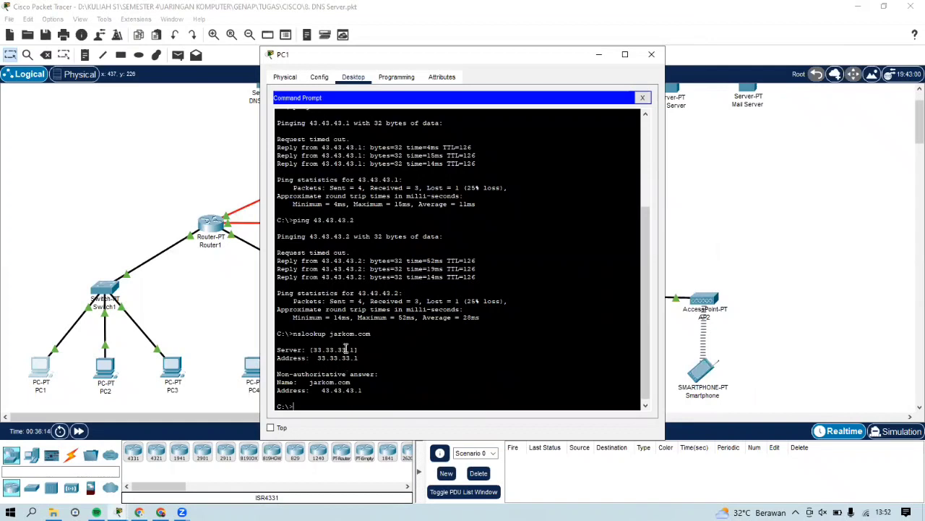
{"action": "left_click_drag", "start_coordinate": [313, 349], "coordinate": [358, 349]}
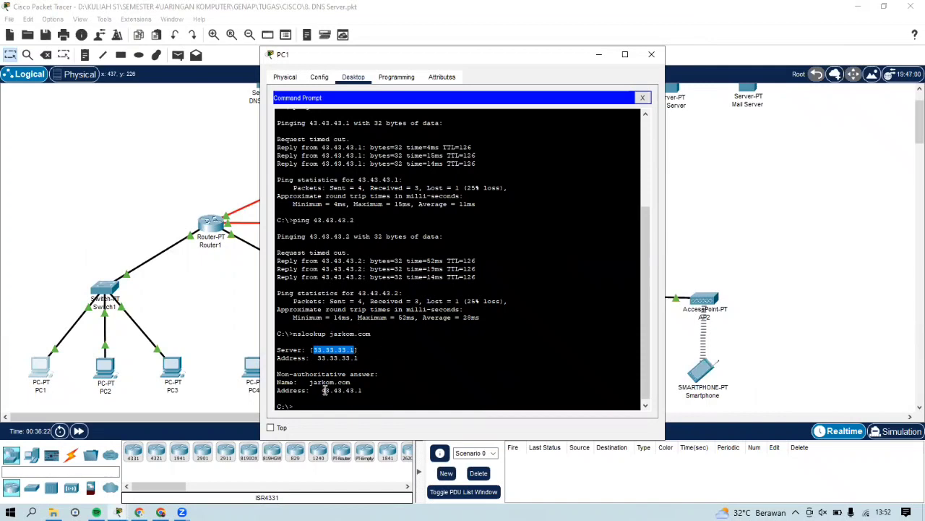
{"action": "left_click_drag", "start_coordinate": [322, 389], "coordinate": [361, 392]}
{"action": "left_click", "coordinate": [361, 392]}
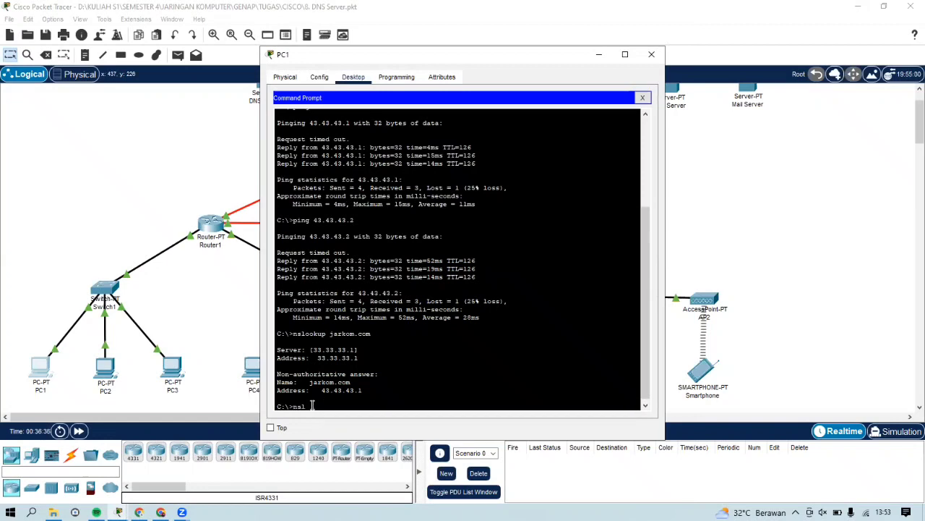
{"action": "type", "text": "kup www.jarkom.com"}
{"action": "key", "text": "Return"}
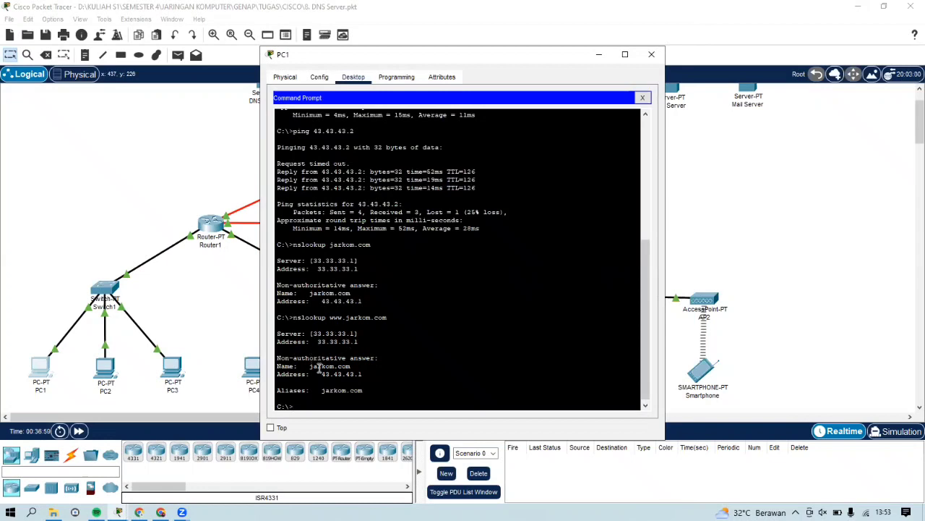
{"action": "left_click_drag", "start_coordinate": [322, 391], "coordinate": [366, 391]}
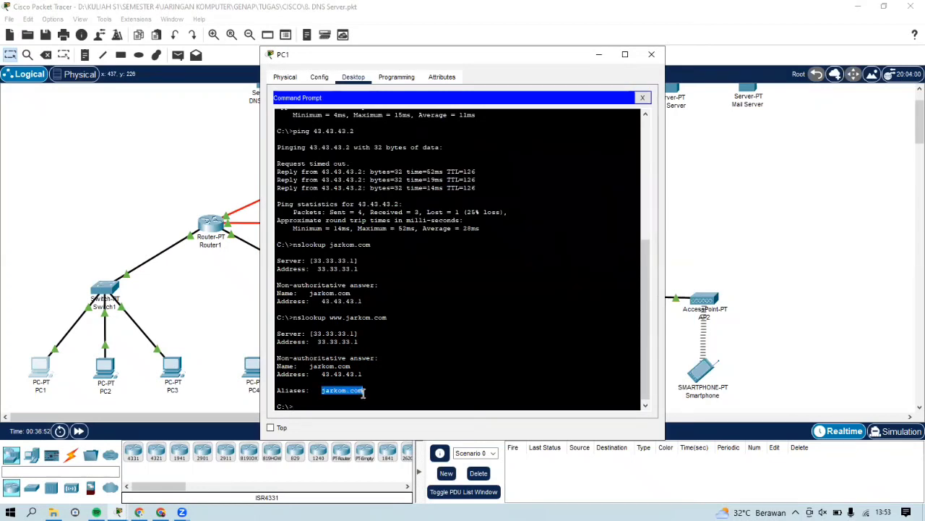
{"action": "left_click", "coordinate": [653, 55]}
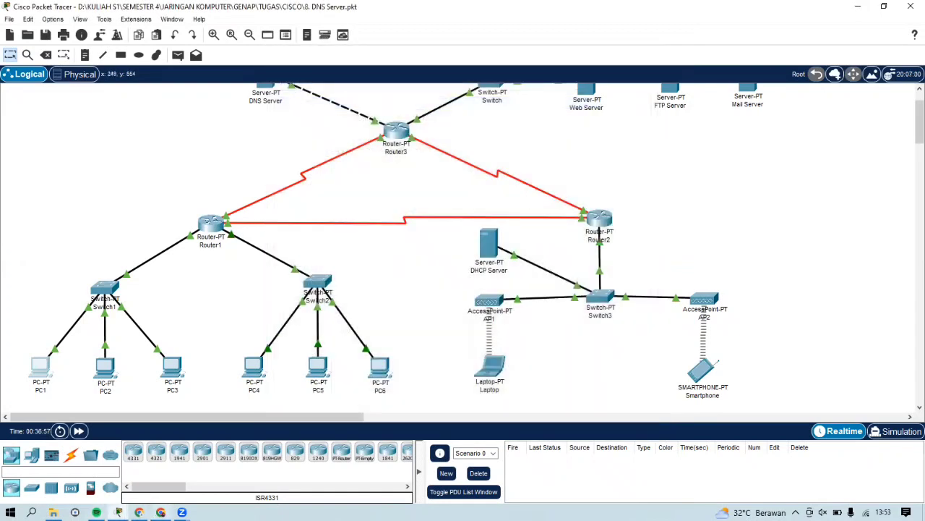
Step: Switch to the DNS Server guide in Chrome, read instruction 4 on browsing by domain name, and examine its enlarged web page figure
{"action": "left_click", "coordinate": [160, 466]}
{"action": "scroll", "coordinate": [371, 295], "scroll_direction": "down", "scroll_amount": 5}
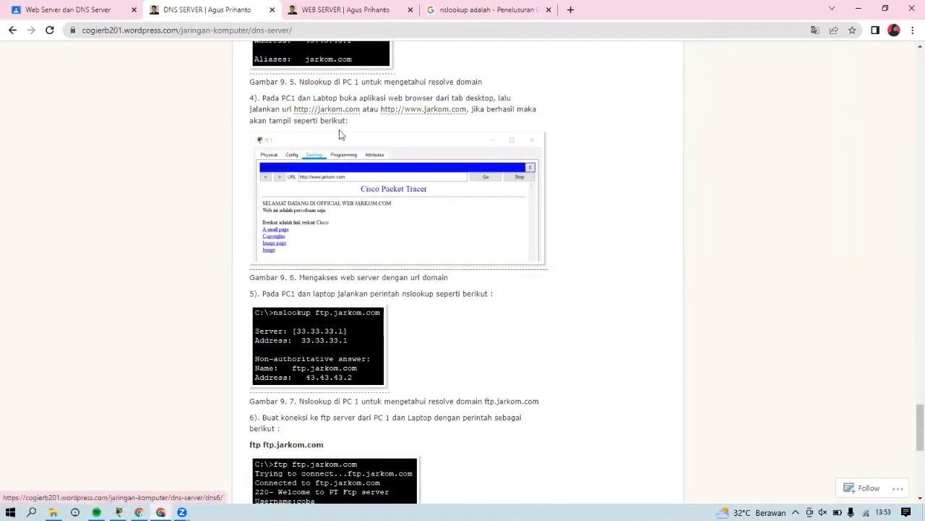
{"action": "left_click_drag", "start_coordinate": [263, 97], "coordinate": [349, 124]}
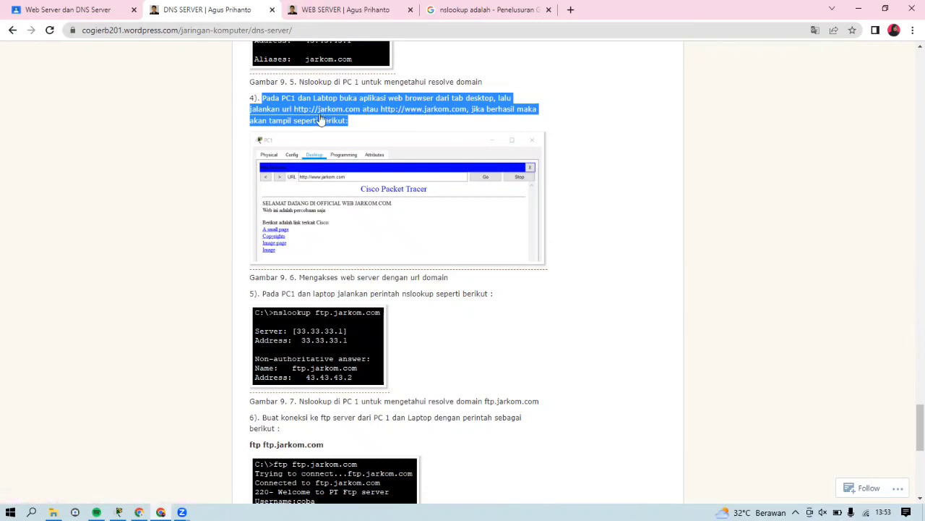
{"action": "left_click", "coordinate": [358, 124]}
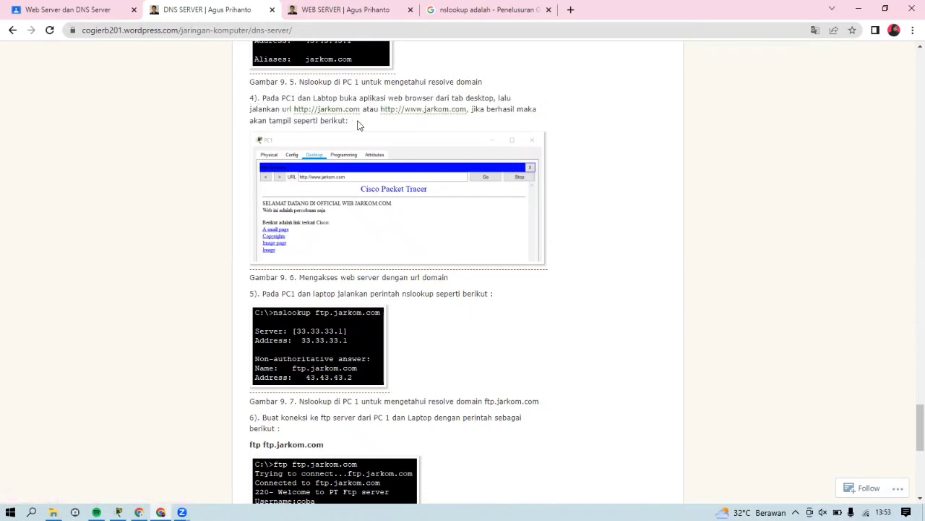
{"action": "left_click", "coordinate": [356, 181]}
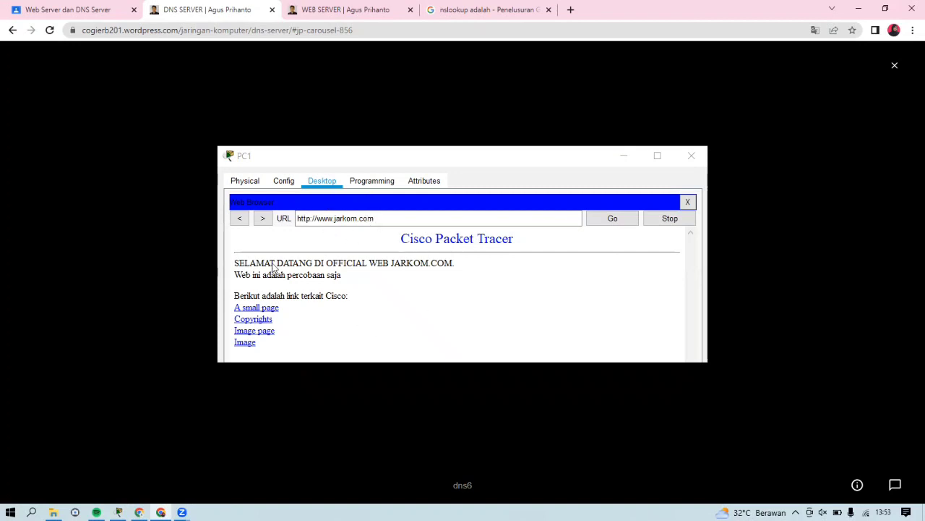
{"action": "left_click", "coordinate": [895, 67]}
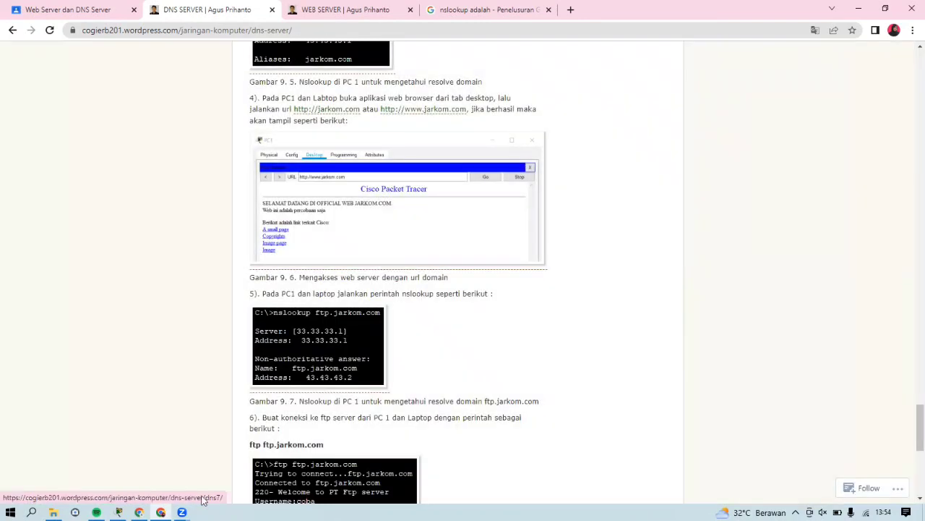
Step: Switch to Cisco Packet Tracer and load jarkom.com in PC1's Web Browser
{"action": "mouse_move", "coordinate": [119, 512]}
{"action": "left_click", "coordinate": [132, 474]}
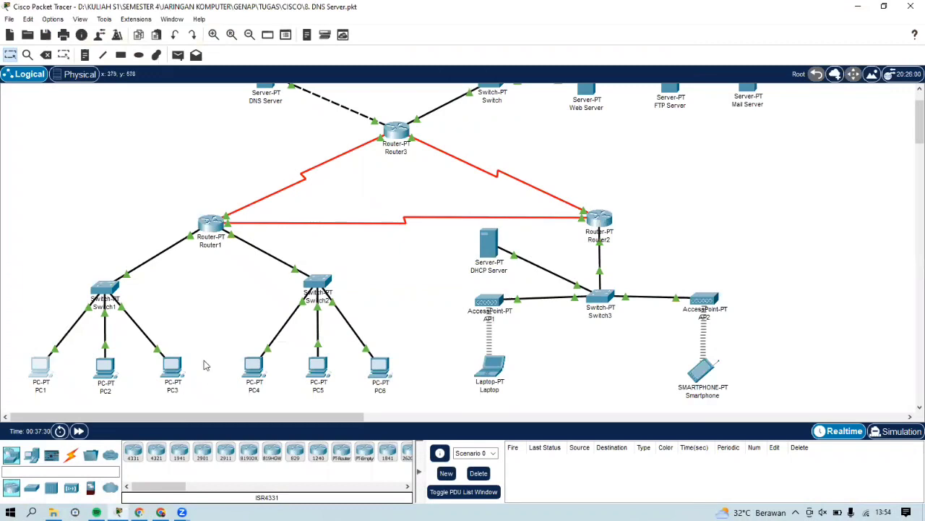
{"action": "left_click", "coordinate": [41, 375]}
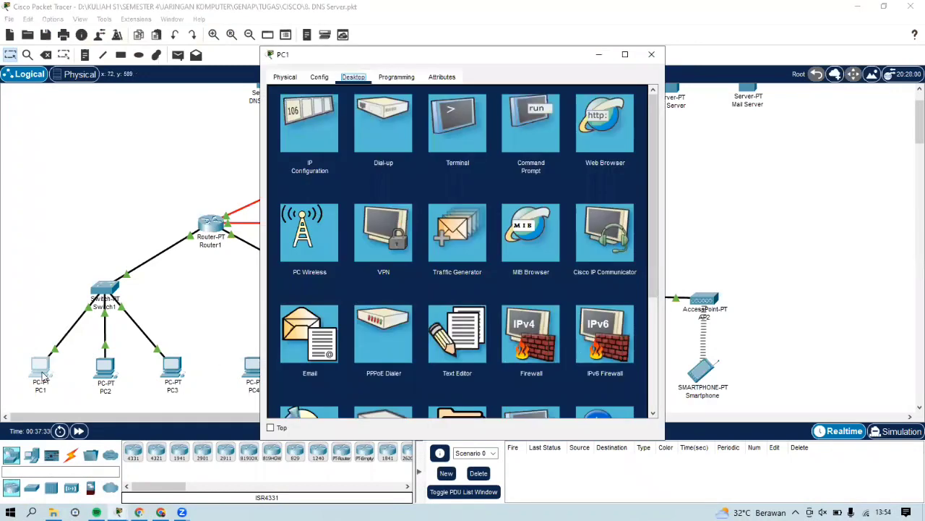
{"action": "left_click", "coordinate": [606, 119]}
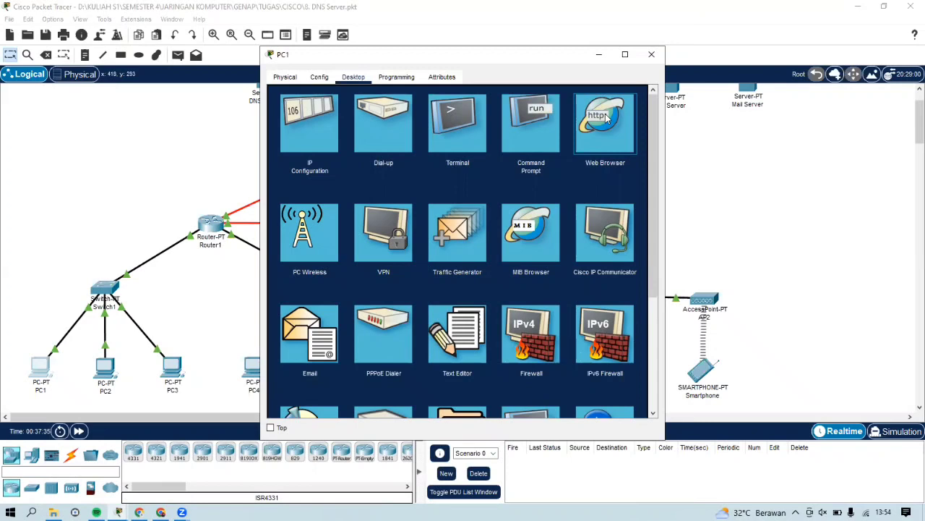
{"action": "left_click", "coordinate": [605, 116]}
{"action": "left_click", "coordinate": [472, 110]}
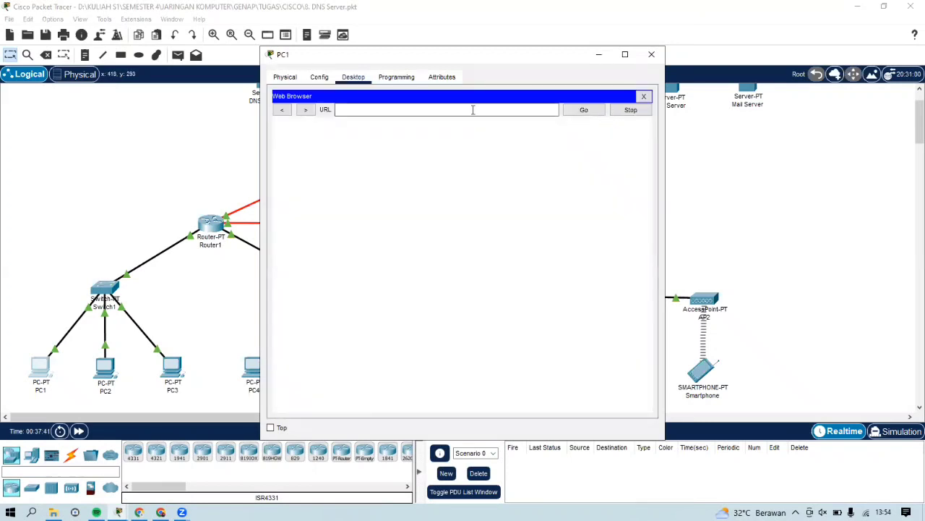
{"action": "type", "text": "jarkom.co"}
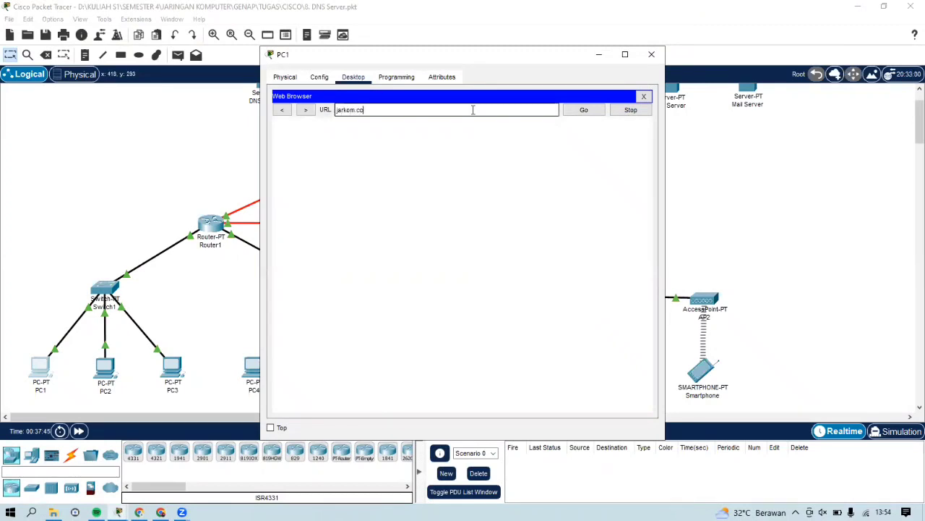
{"action": "type", "text": "m"}
{"action": "key", "text": "Return"}
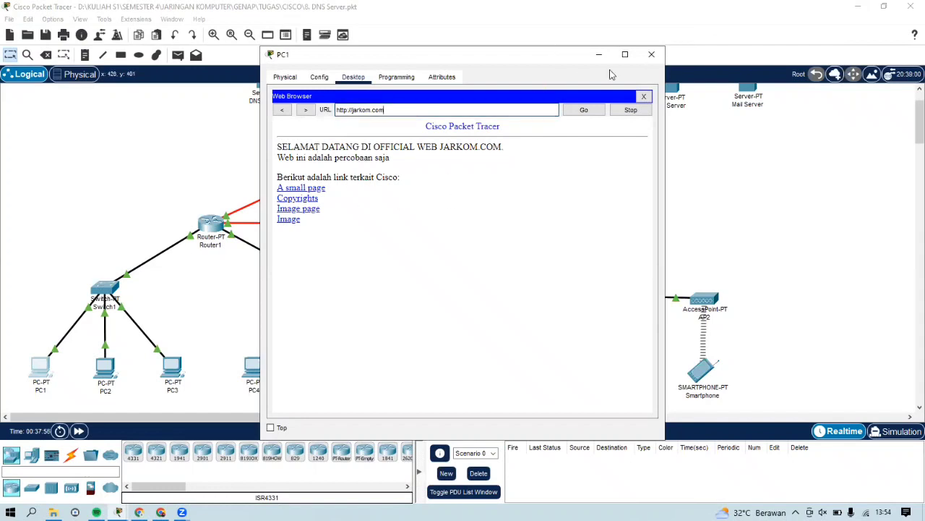
{"action": "triple_click", "coordinate": [361, 110]}
{"action": "type", "text": "www.jarkom"}
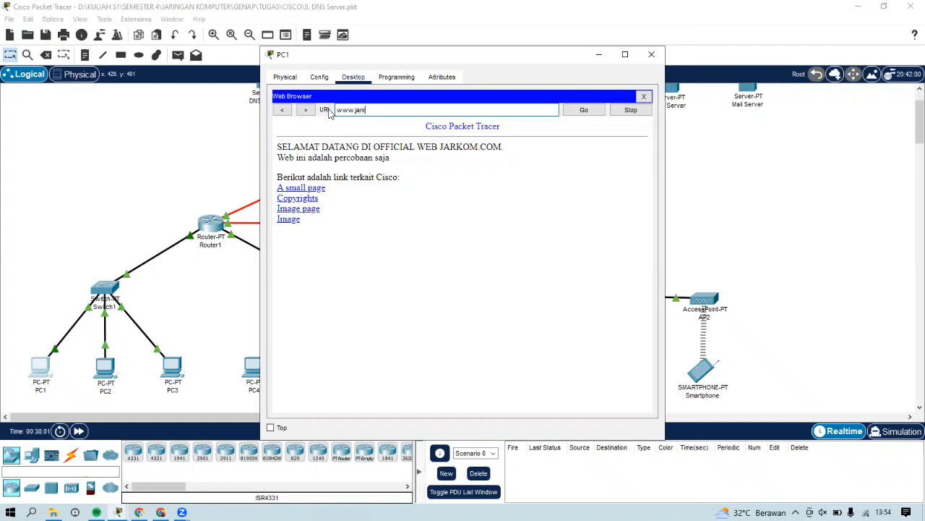
{"action": "type", "text": ".com"}
{"action": "key", "text": "Return"}
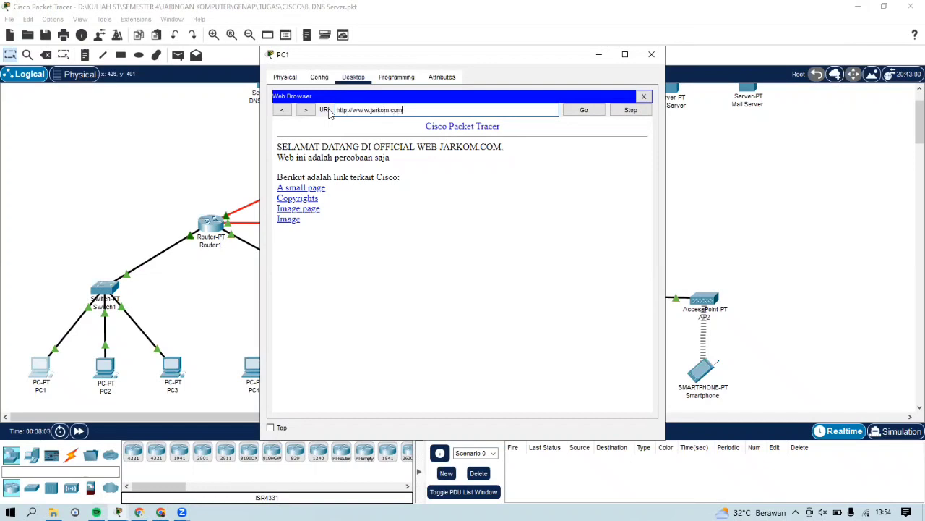
{"action": "left_click", "coordinate": [653, 56]}
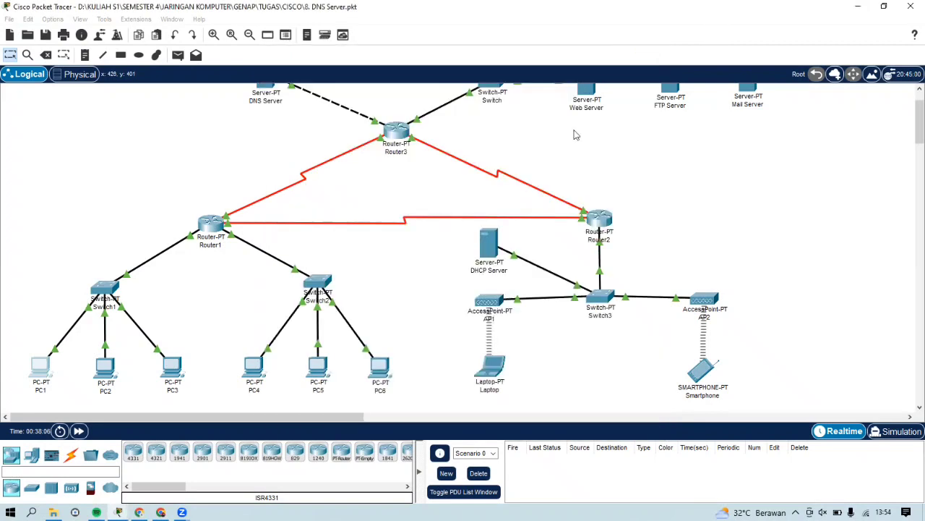
Step: Load jarkom.com in the Laptop's Web Browser
{"action": "left_click", "coordinate": [490, 375]}
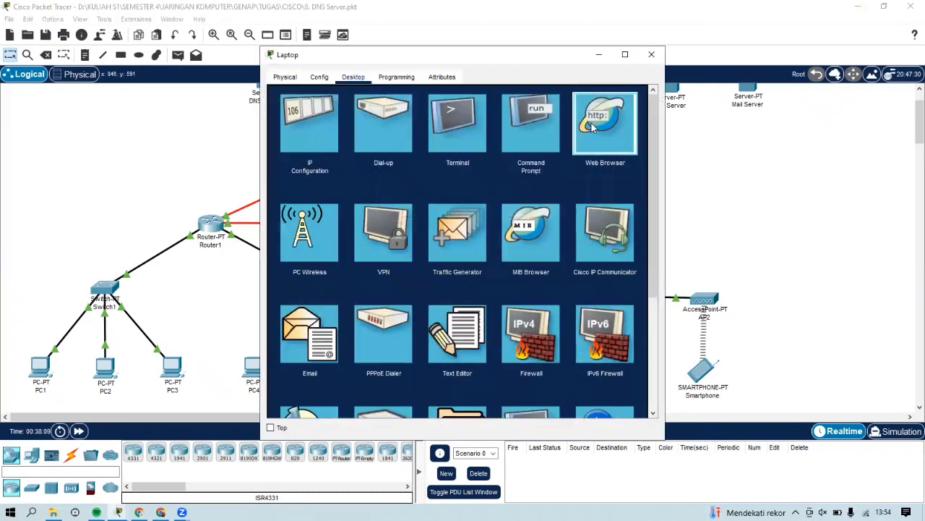
{"action": "left_click", "coordinate": [592, 128]}
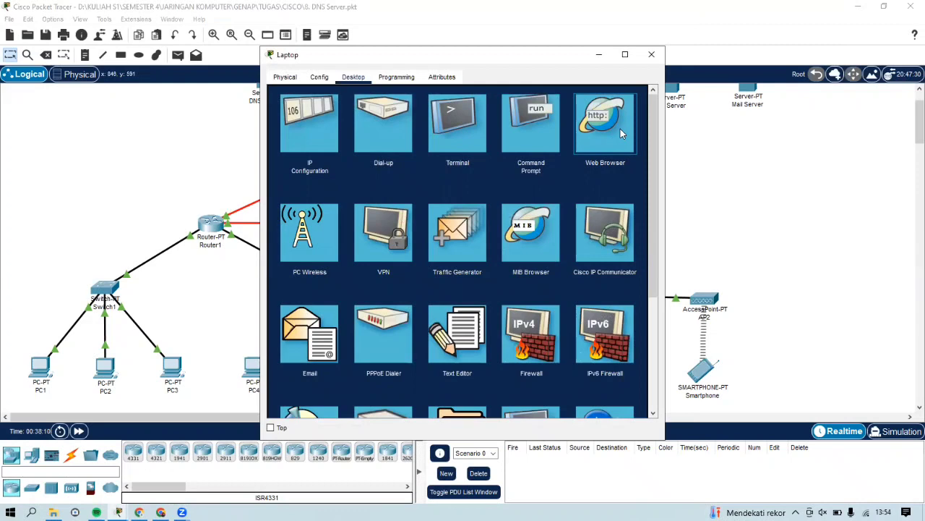
{"action": "left_click", "coordinate": [620, 130]}
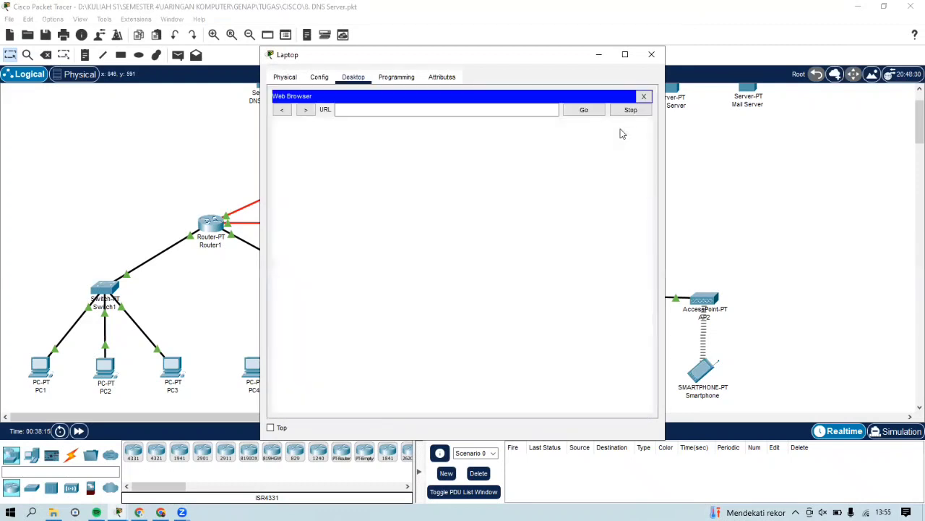
{"action": "left_click", "coordinate": [451, 112]}
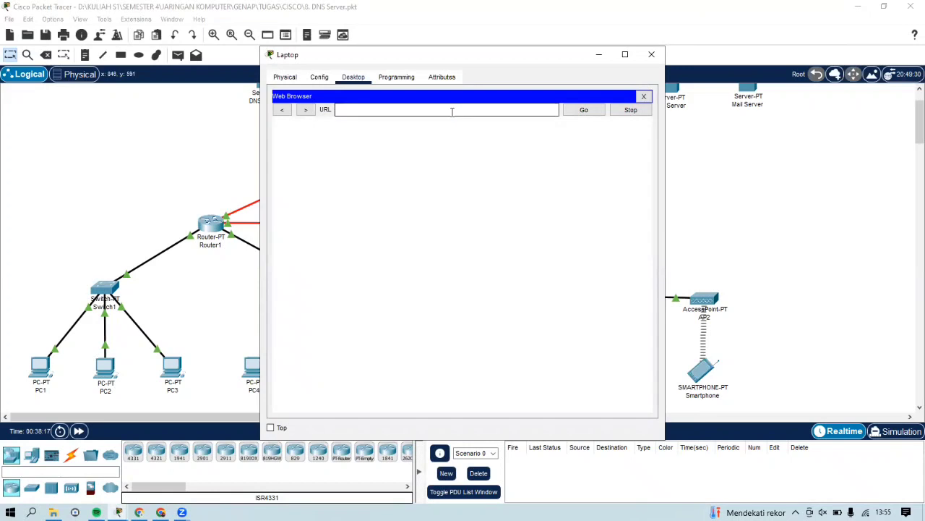
{"action": "type", "text": "om.com"}
{"action": "key", "text": "Return"}
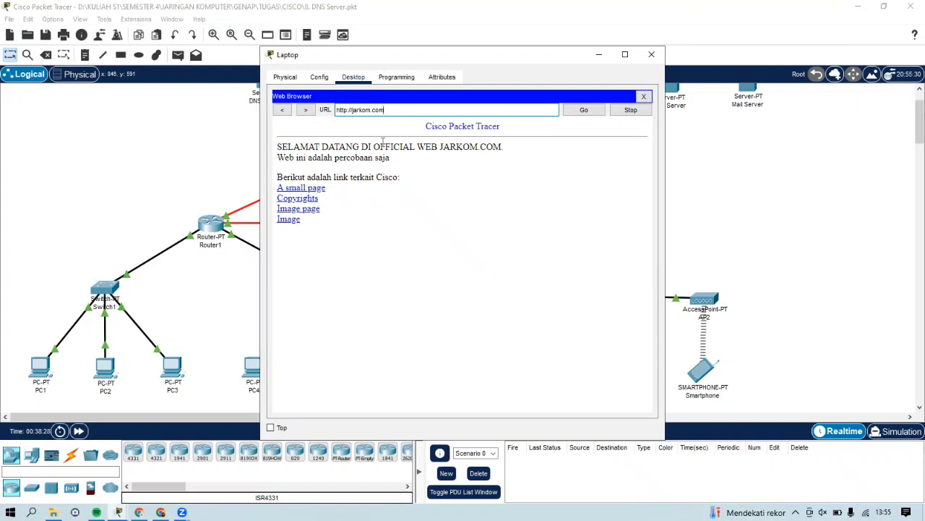
{"action": "left_click_drag", "start_coordinate": [388, 111], "coordinate": [335, 110]}
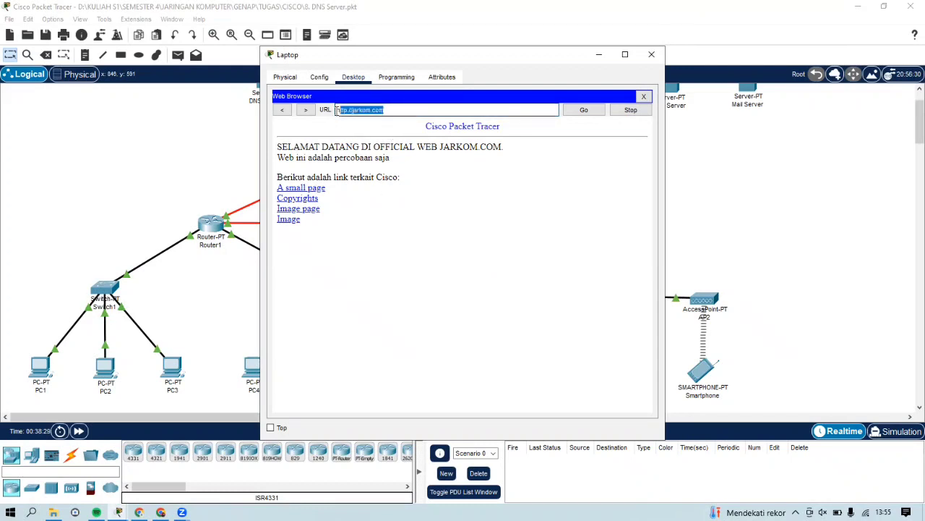
{"action": "type", "text": "www."}
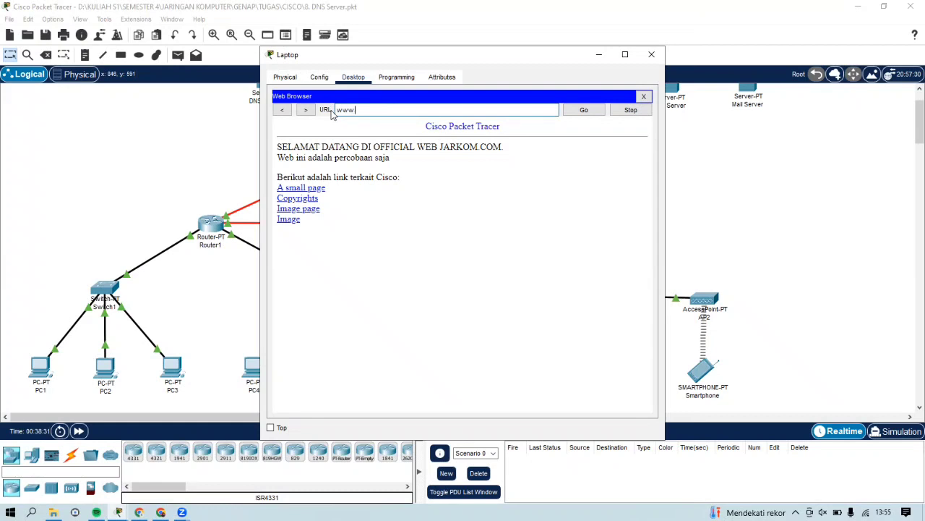
{"action": "type", "text": "jarkom.com"}
{"action": "key", "text": "Return"}
{"action": "left_click", "coordinate": [661, 54]}
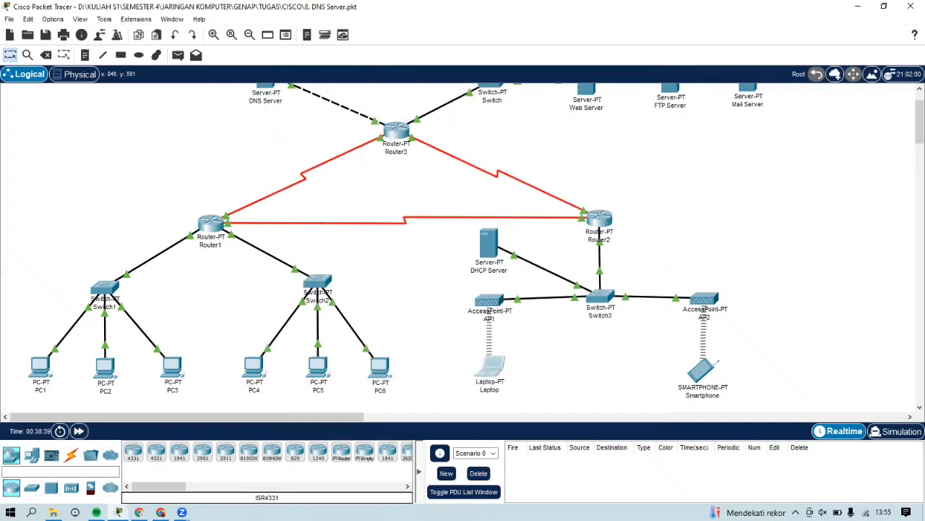
Step: Switch to the DNS Server guide in Chrome, read instruction 5 on nslookup, and examine its enlarged ftp.jarkom.com figure
{"action": "mouse_move", "coordinate": [161, 511]}
{"action": "left_click", "coordinate": [155, 463]}
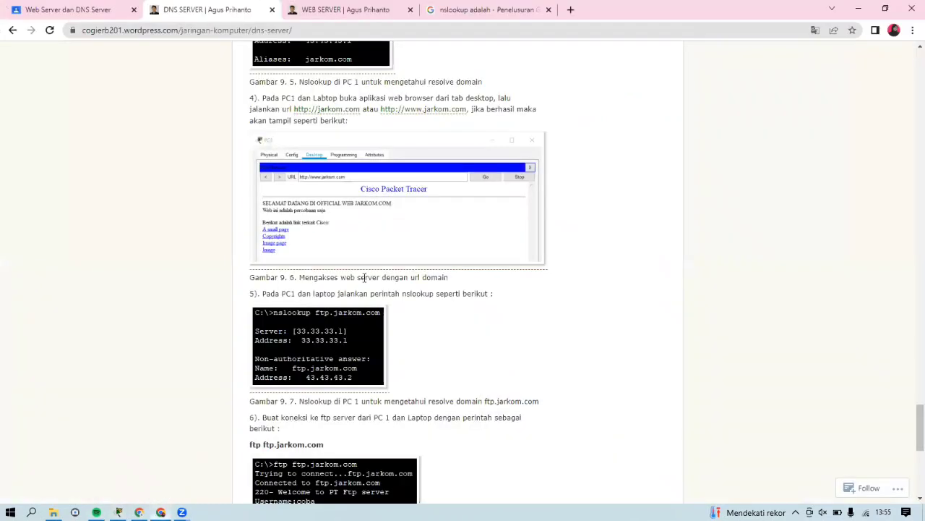
{"action": "scroll", "coordinate": [379, 278], "scroll_direction": "down", "scroll_amount": 3}
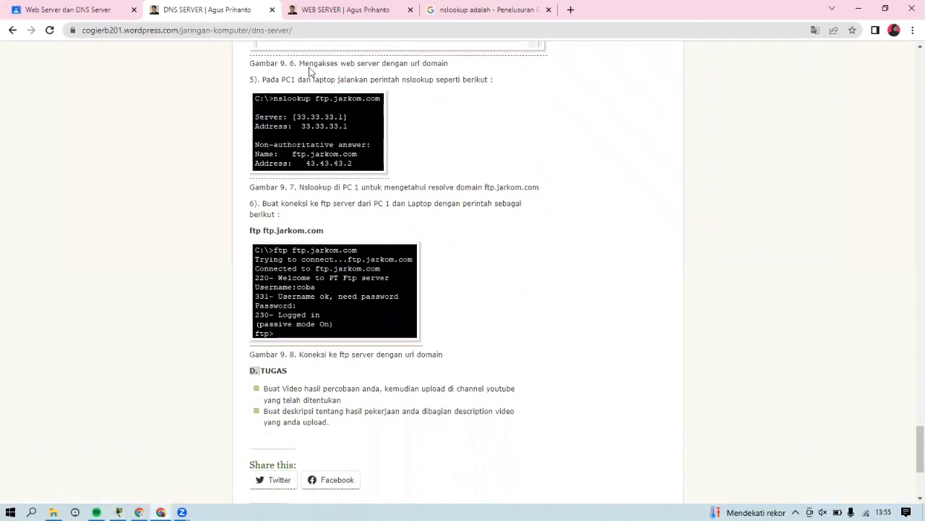
{"action": "left_click_drag", "start_coordinate": [263, 78], "coordinate": [497, 88]}
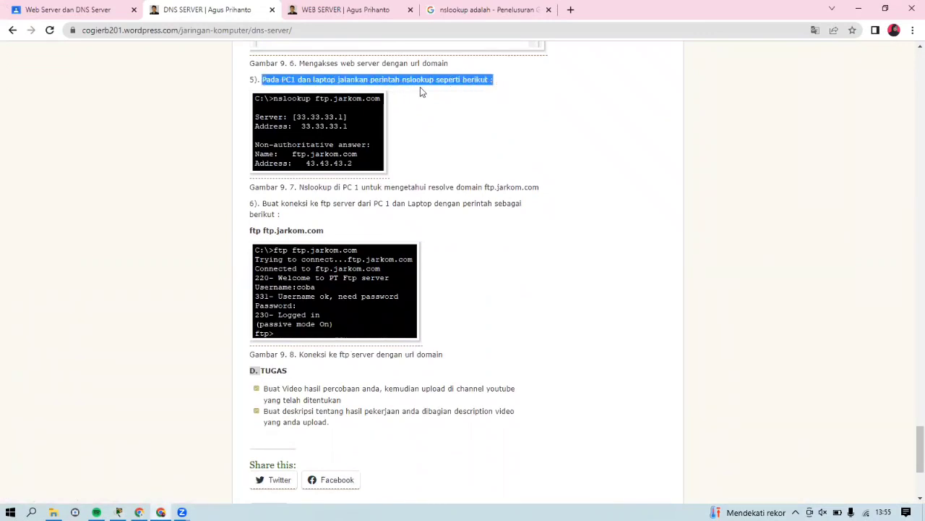
{"action": "left_click", "coordinate": [330, 131]}
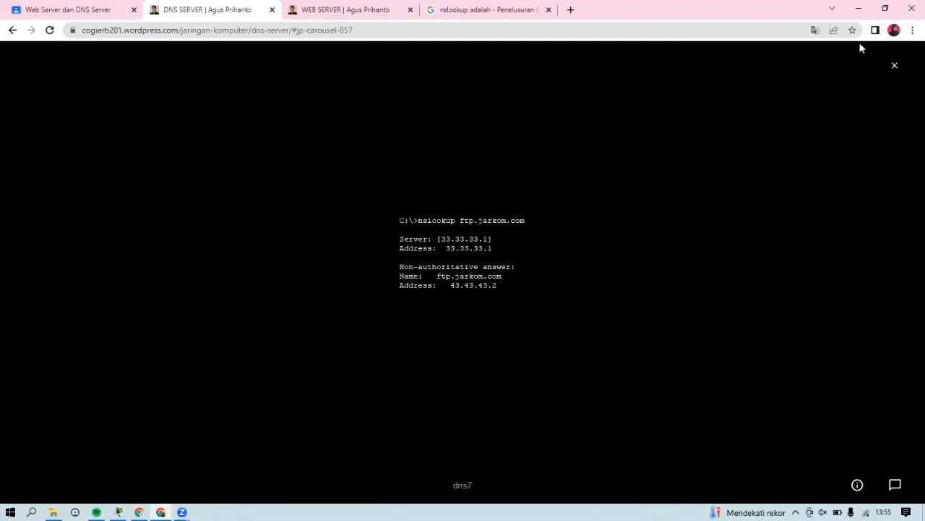
{"action": "left_click", "coordinate": [897, 68]}
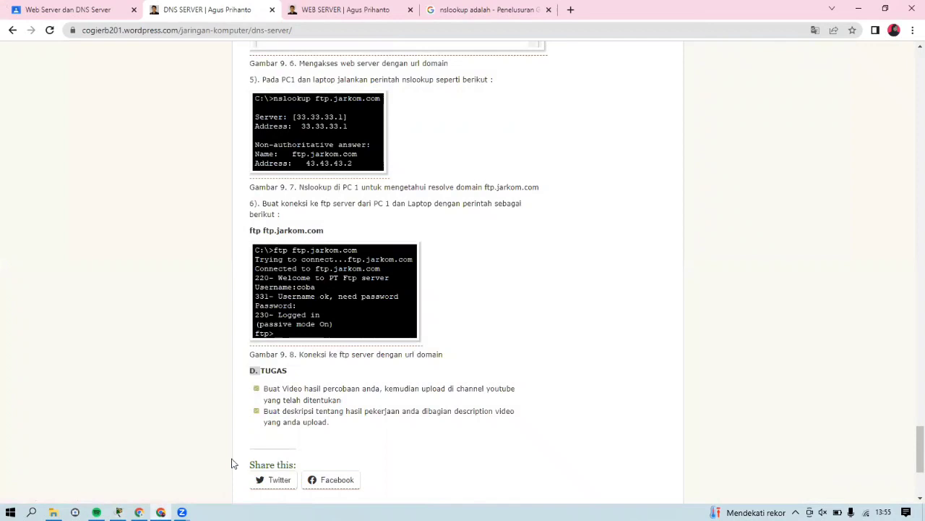
Step: Switch to Cisco Packet Tracer, dismiss the pending FTP login in PC1's Command Prompt, and run nslookup ftp.jarkom.com
{"action": "mouse_move", "coordinate": [119, 511]}
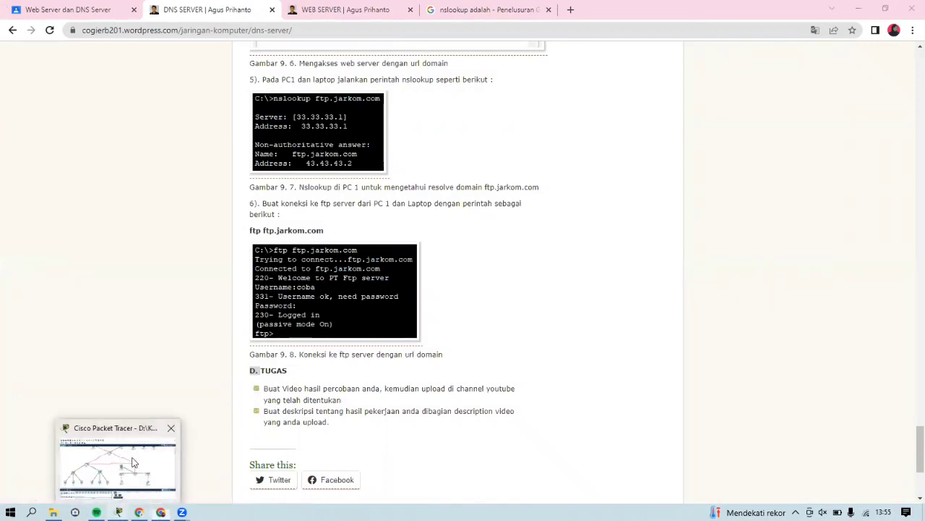
{"action": "left_click", "coordinate": [119, 467]}
{"action": "left_click", "coordinate": [34, 373]}
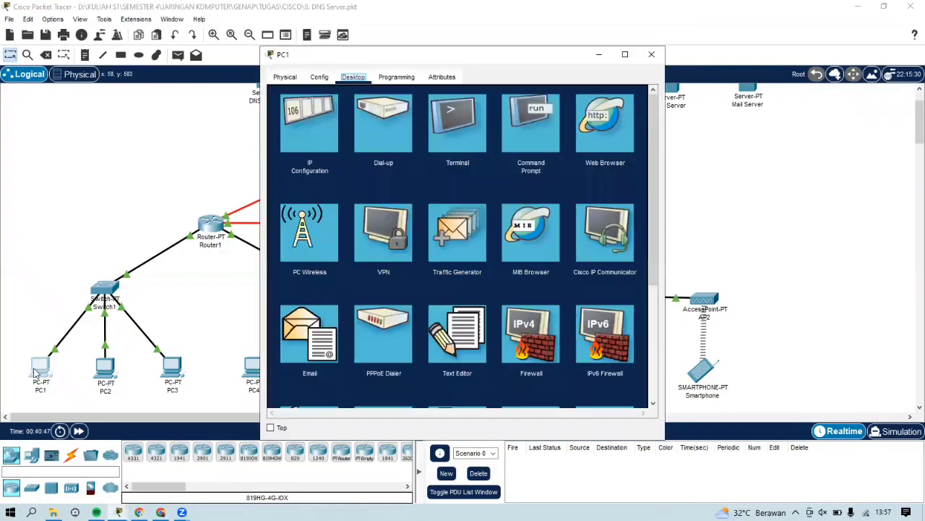
{"action": "left_click", "coordinate": [517, 129]}
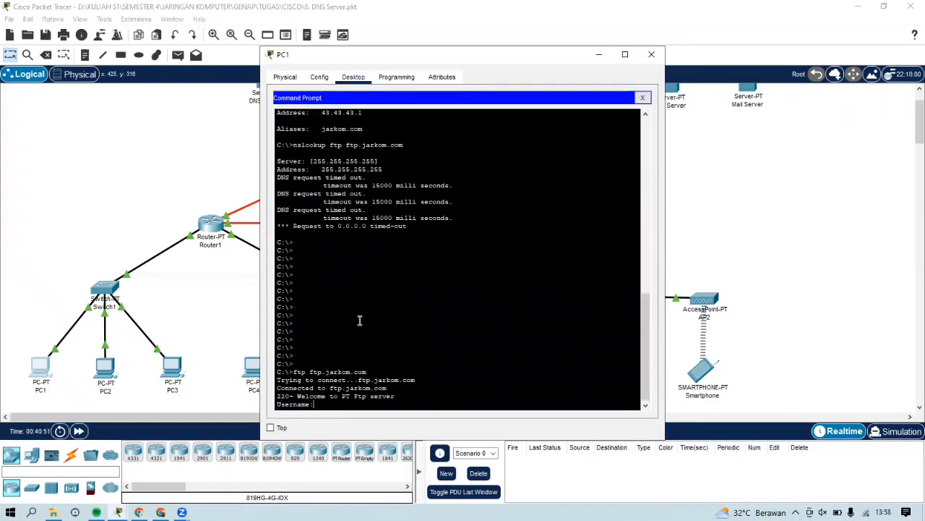
{"action": "key", "text": "Return"}
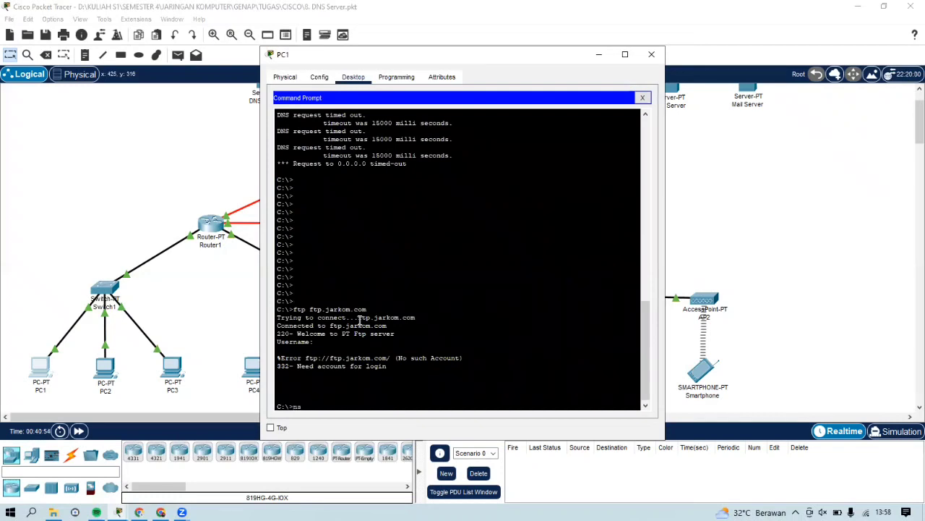
{"action": "type", "text": "nslookup ftp.jarkom.com"}
{"action": "key", "text": "Return"}
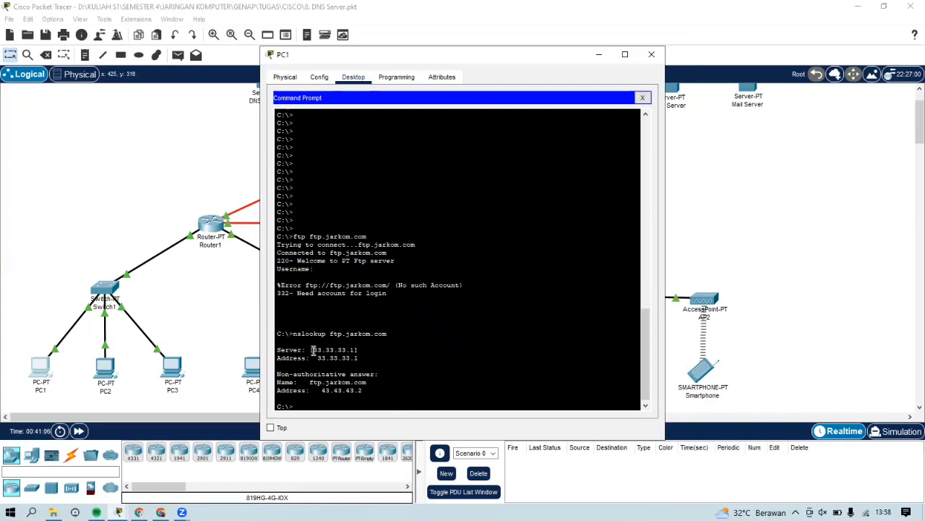
Step: Check the DNS server address, domain name and resolved address in the nslookup answer, and close PC1's window
{"action": "left_click_drag", "start_coordinate": [313, 350], "coordinate": [354, 350]}
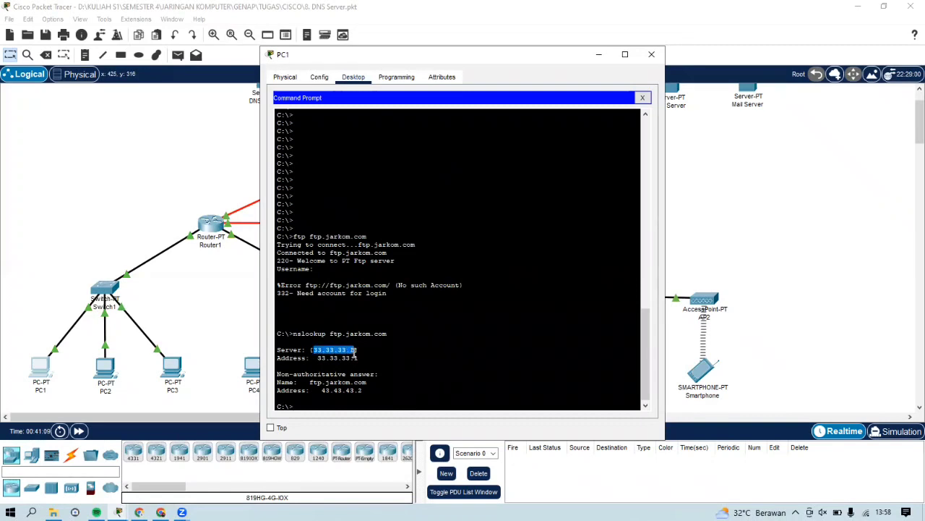
{"action": "left_click", "coordinate": [309, 381]}
{"action": "left_click_drag", "start_coordinate": [310, 381], "coordinate": [370, 381]}
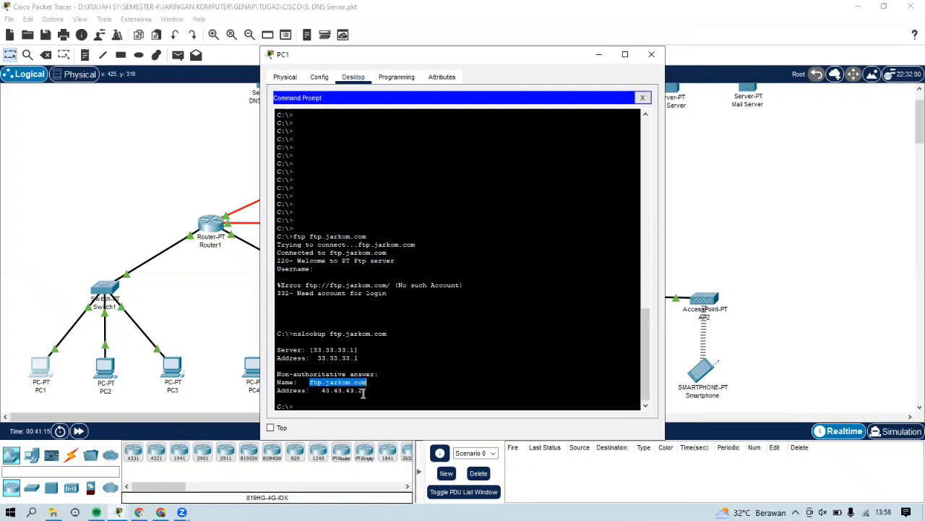
{"action": "left_click_drag", "start_coordinate": [364, 392], "coordinate": [321, 391]}
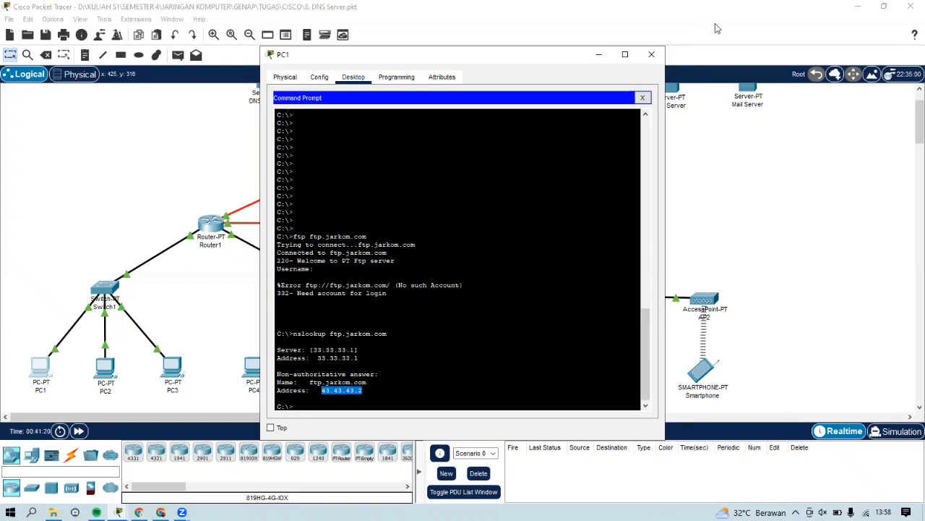
{"action": "left_click", "coordinate": [651, 54]}
Step: Run nslookup ftp.jarkom.com in the Laptop's Command Prompt, check the resolved address, and close the Laptop's window
{"action": "left_click", "coordinate": [492, 371]}
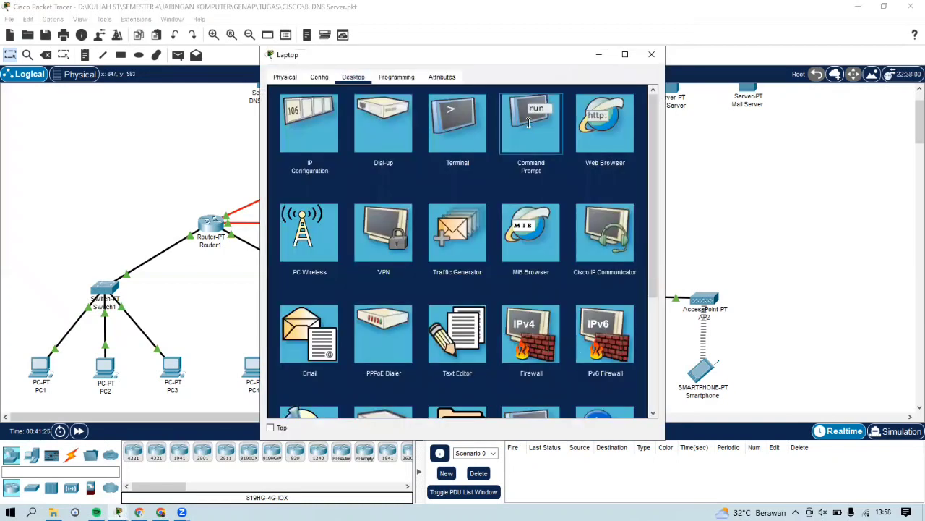
{"action": "left_click", "coordinate": [528, 123]}
{"action": "type", "text": "n"}
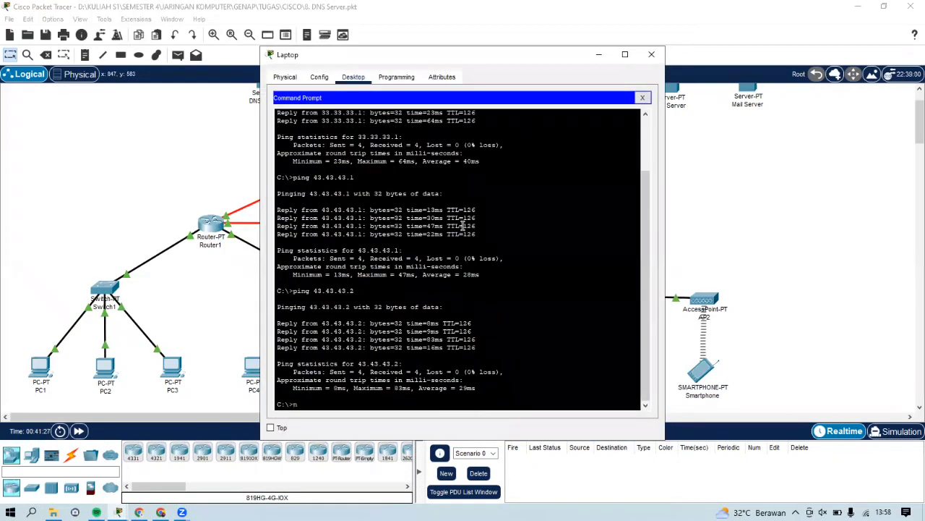
{"action": "type", "text": "slookup ftp.jarkom.com"}
{"action": "key", "text": "Return"}
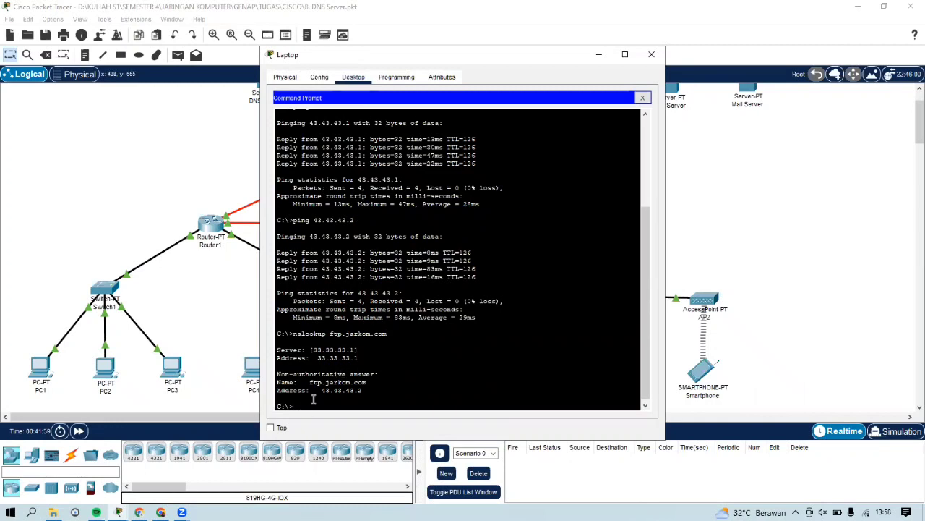
{"action": "left_click_drag", "start_coordinate": [321, 391], "coordinate": [359, 393]}
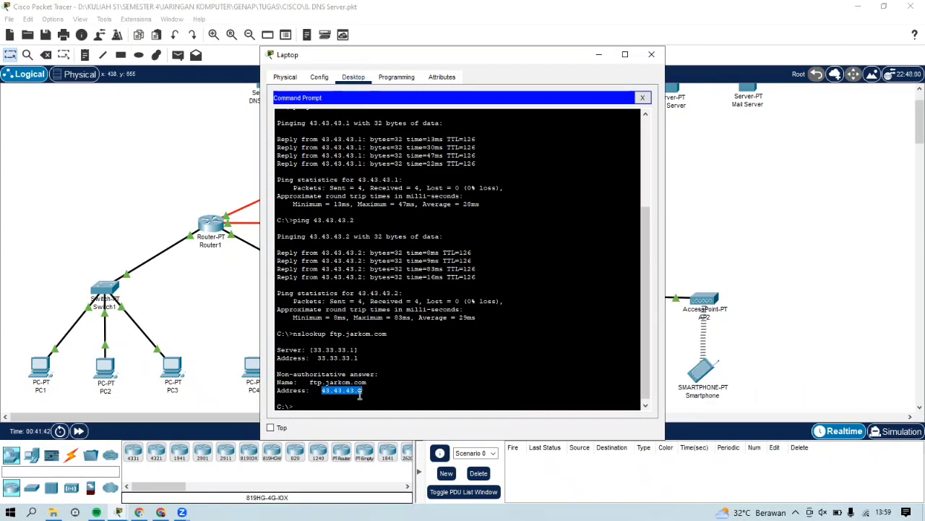
{"action": "left_click", "coordinate": [652, 54]}
Step: Switch to the DNS Server guide in Chrome, read instruction 6 on connecting to the FTP server, and examine its enlarged figure
{"action": "mouse_move", "coordinate": [160, 511]}
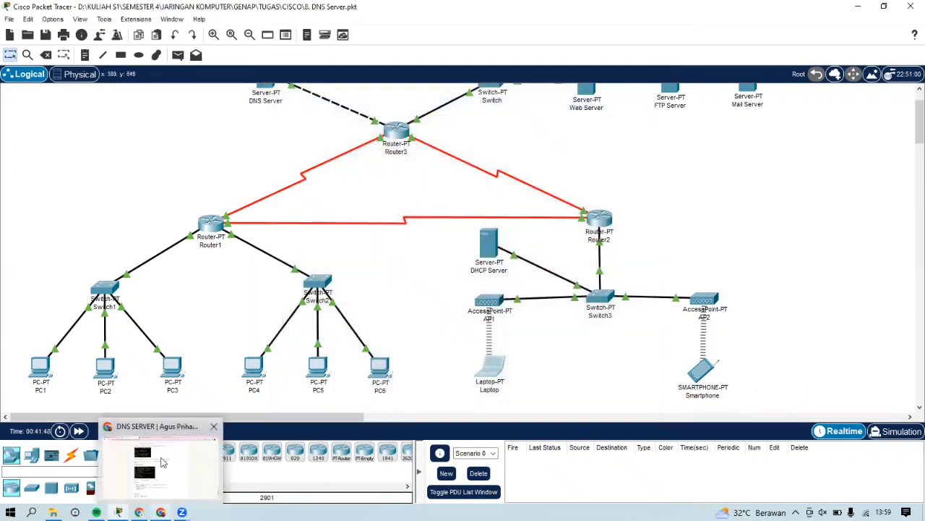
{"action": "left_click", "coordinate": [156, 459]}
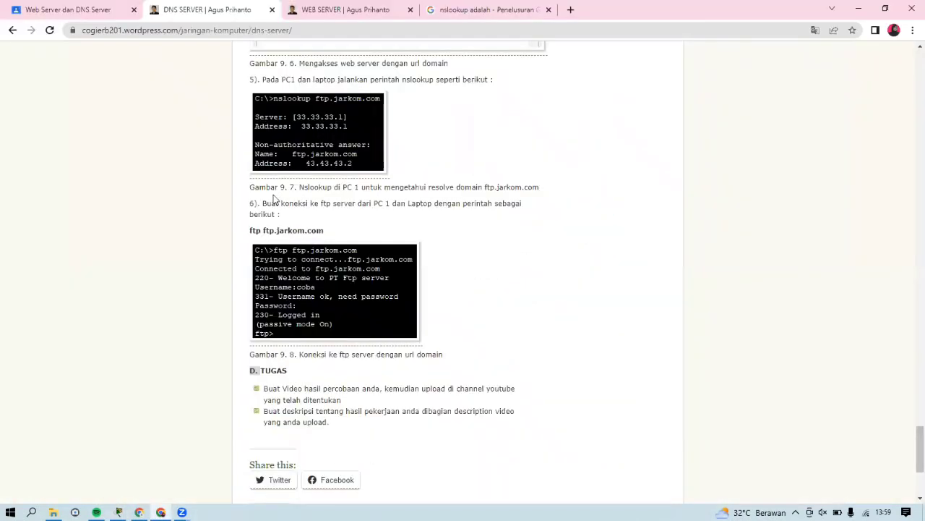
{"action": "left_click_drag", "start_coordinate": [262, 203], "coordinate": [287, 217]}
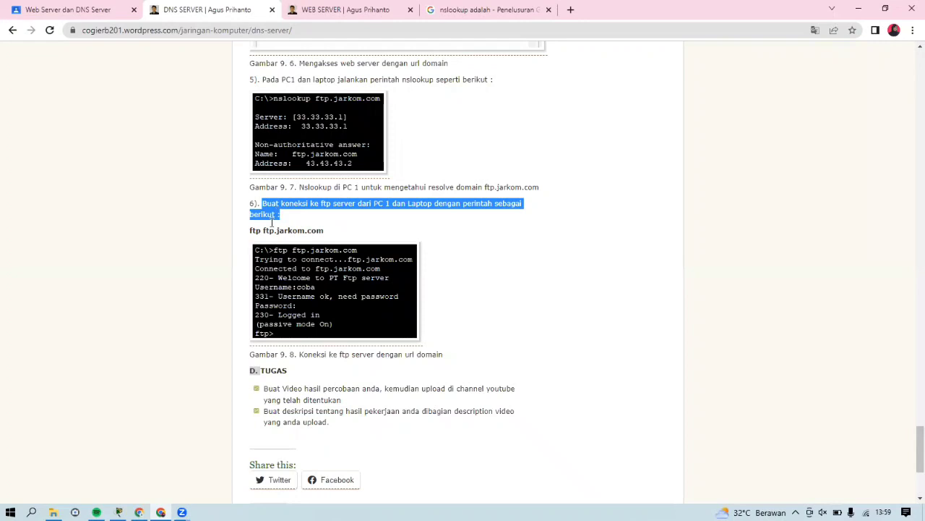
{"action": "left_click_drag", "start_coordinate": [249, 231], "coordinate": [325, 235]}
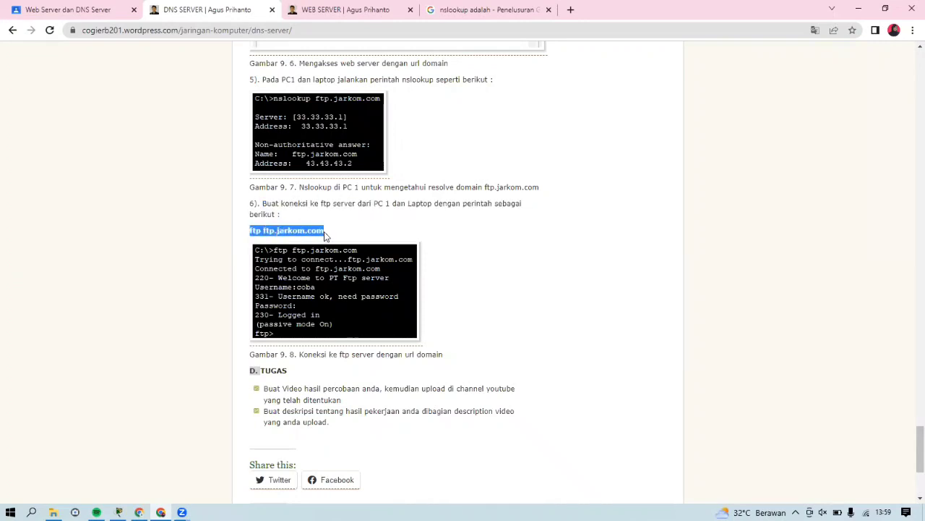
{"action": "left_click", "coordinate": [326, 272]}
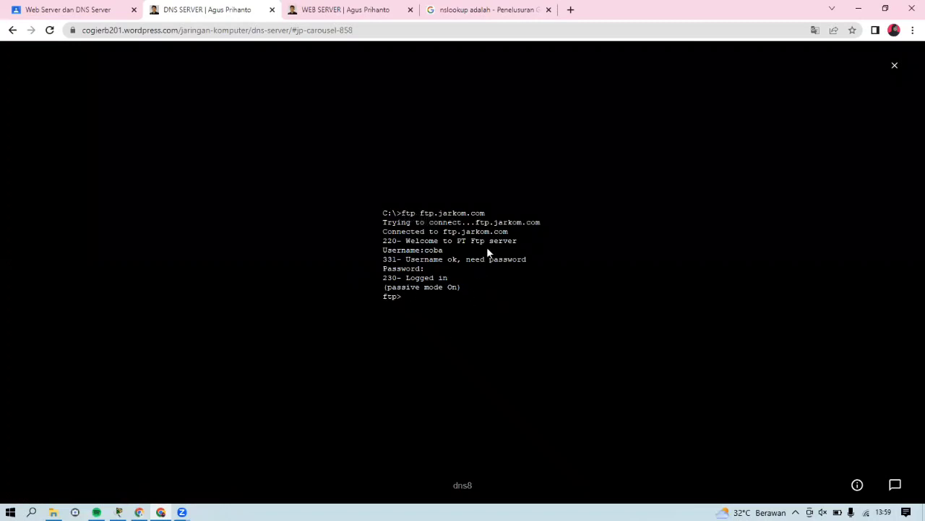
{"action": "left_click", "coordinate": [895, 66]}
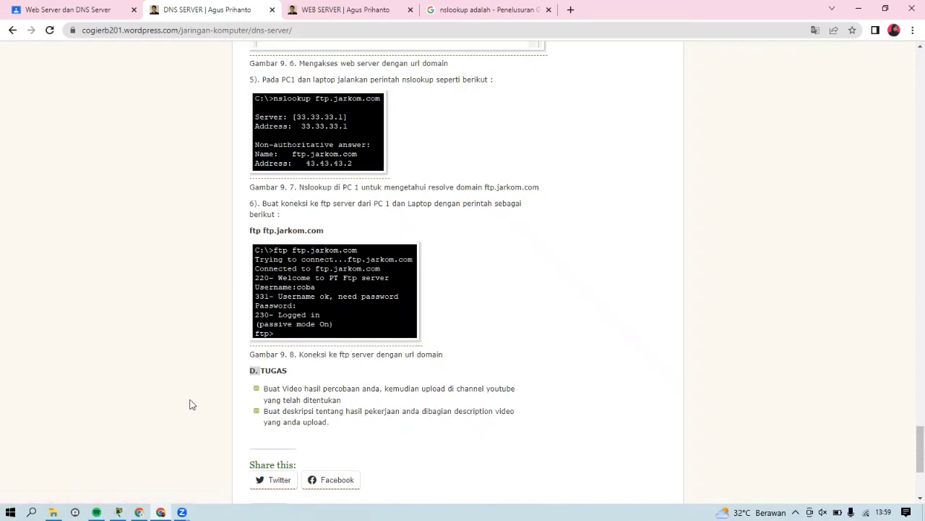
Step: Switch to Cisco Packet Tracer, check the coba user account in the FTP Server's FTP service, and close the server's window
{"action": "mouse_move", "coordinate": [118, 512]}
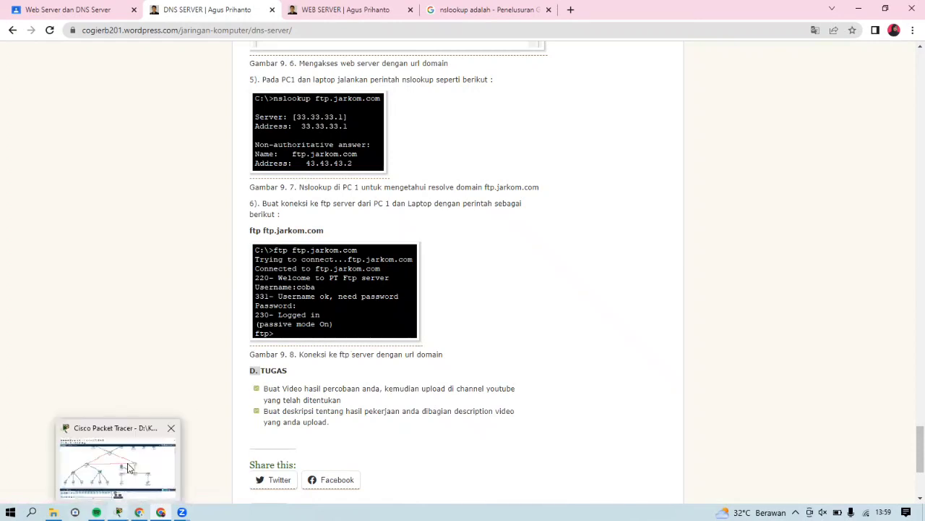
{"action": "left_click", "coordinate": [128, 462]}
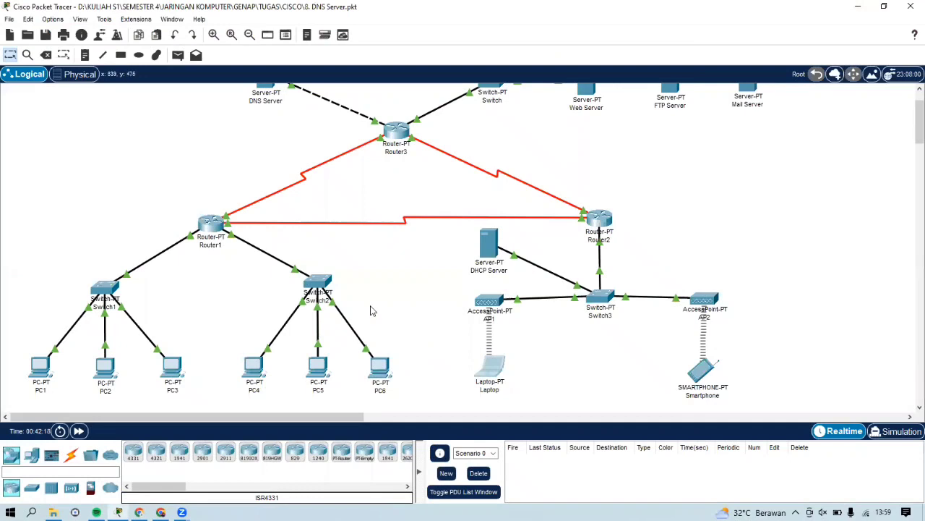
{"action": "scroll", "coordinate": [370, 310], "scroll_direction": "up", "scroll_amount": 1}
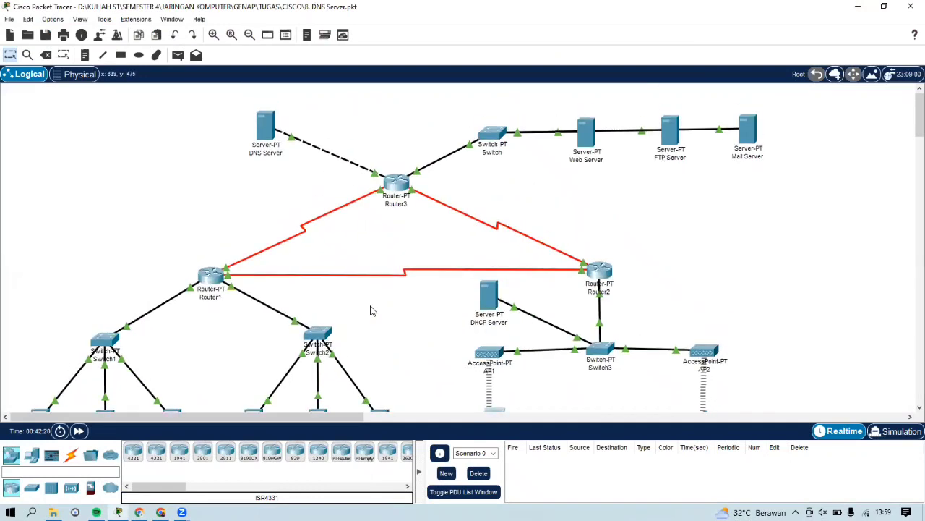
{"action": "left_click", "coordinate": [670, 133]}
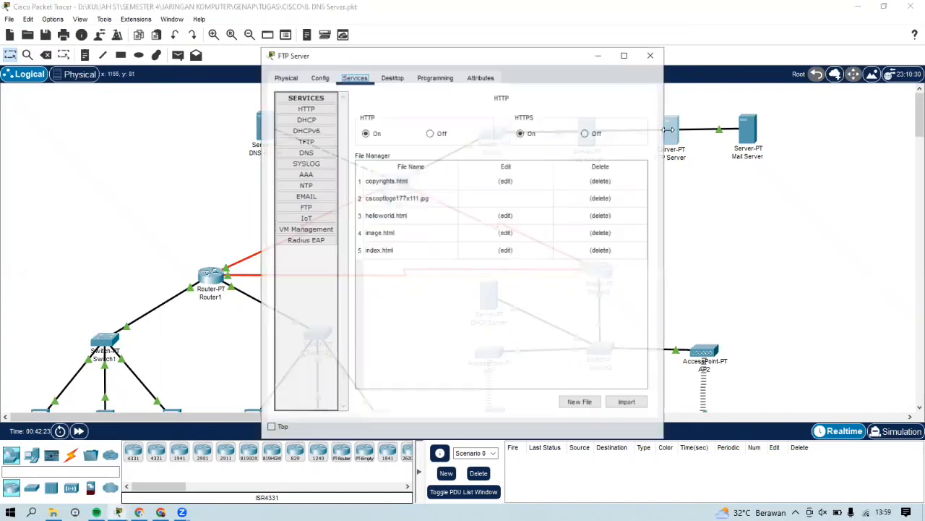
{"action": "left_click", "coordinate": [312, 209]}
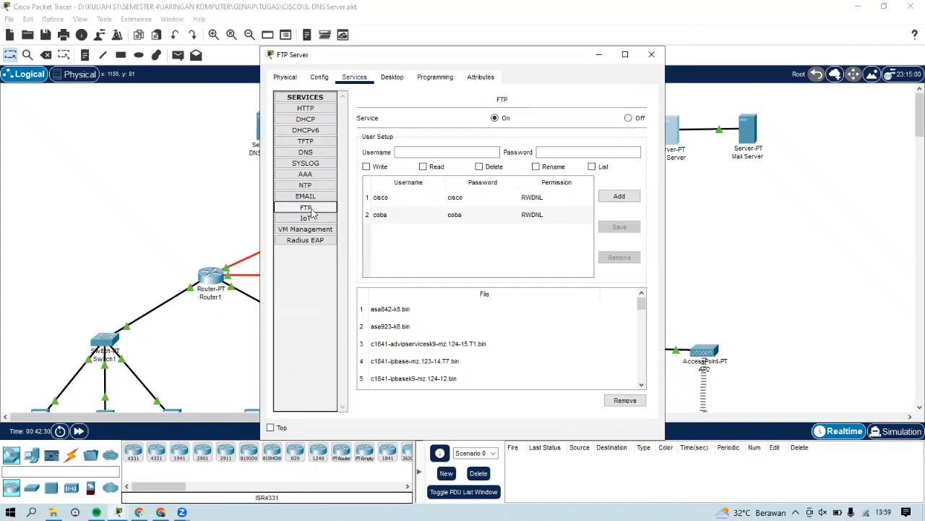
{"action": "left_click", "coordinate": [428, 218]}
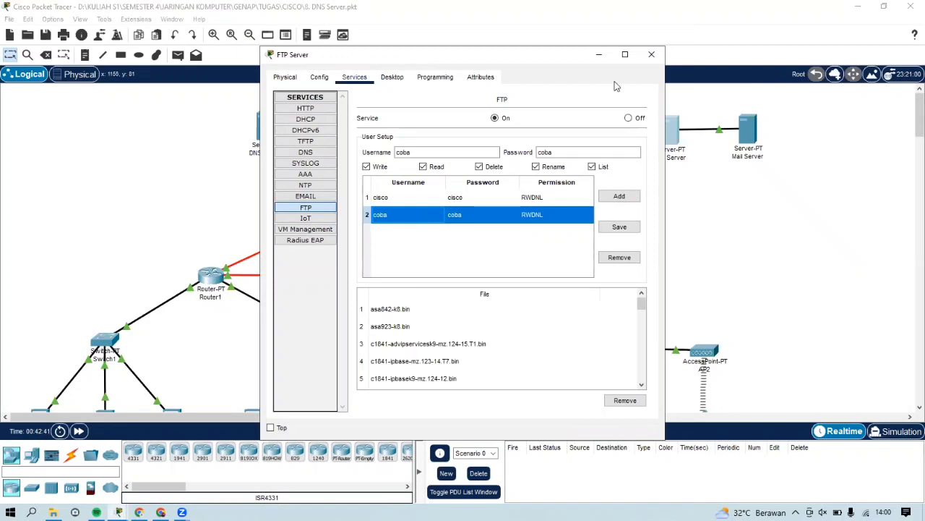
{"action": "left_click", "coordinate": [651, 55]}
Step: Run ftp ftp.jarkom.com in PC1's Command Prompt to connect to the FTP server
{"action": "scroll", "coordinate": [266, 253], "scroll_direction": "down", "scroll_amount": 2}
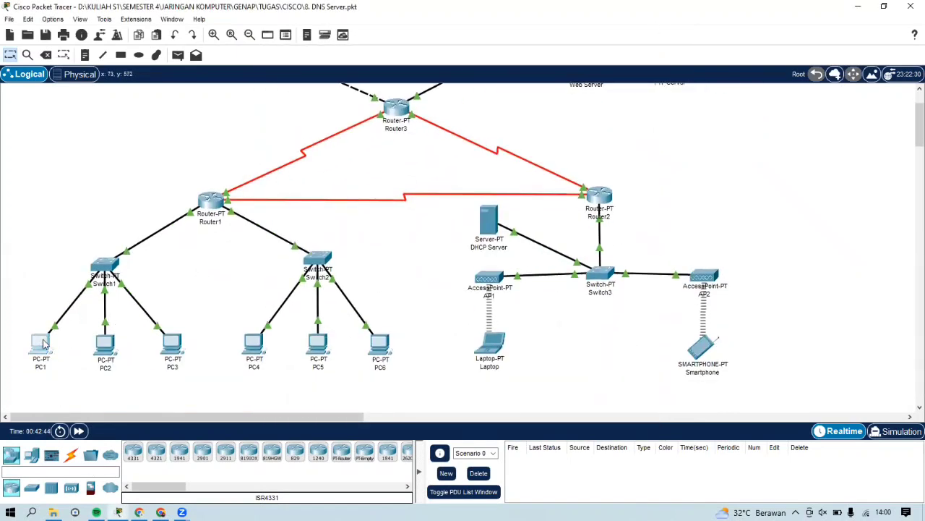
{"action": "left_click", "coordinate": [41, 343]}
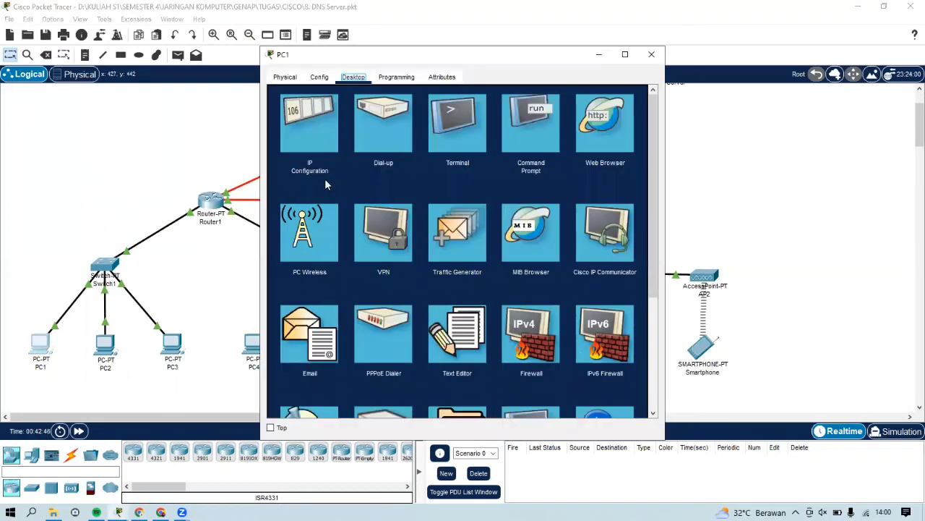
{"action": "left_click", "coordinate": [531, 132]}
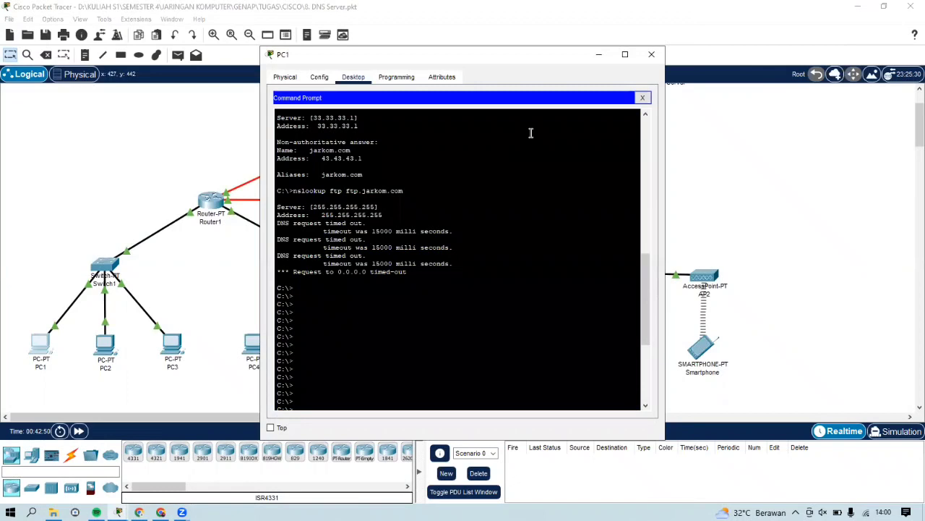
{"action": "left_click", "coordinate": [454, 302]}
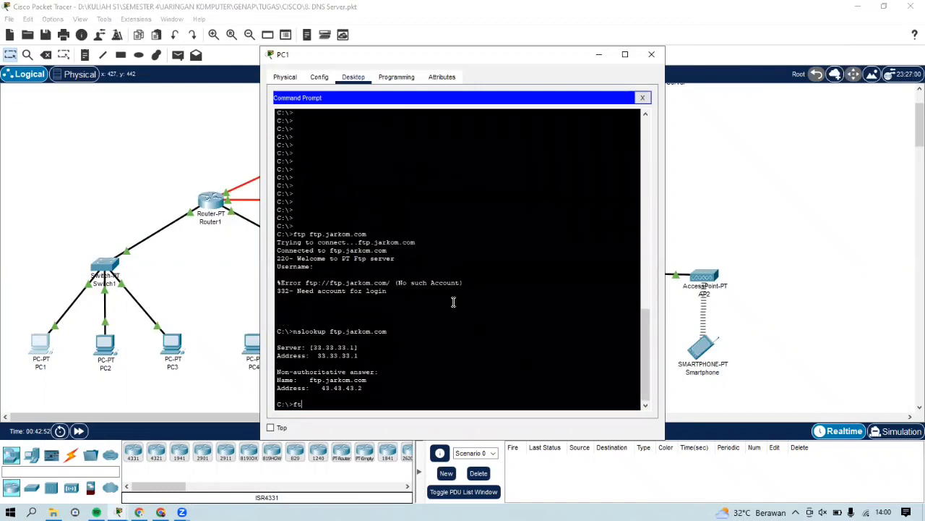
{"action": "type", "text": "ftp ftp.jarkom.com"}
{"action": "key", "text": "Return"}
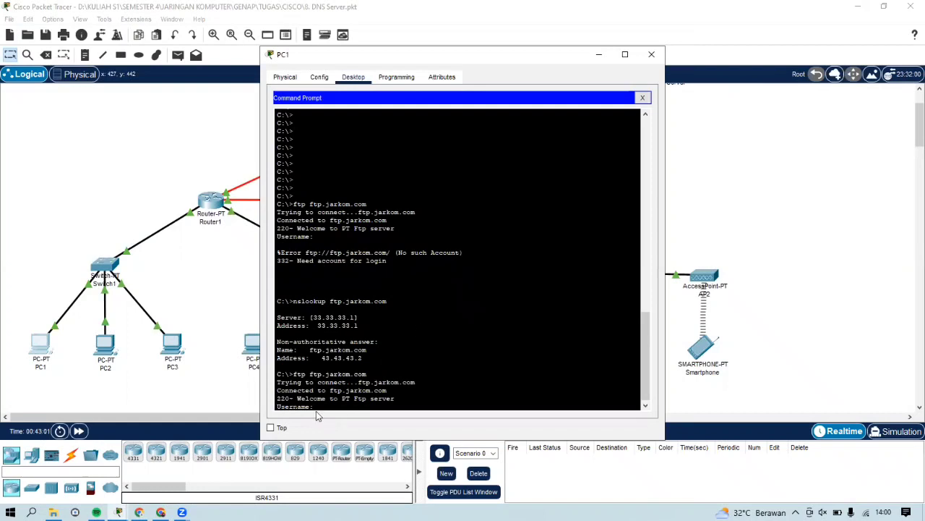
Step: Log in to the FTP server from PC1 with username coba and the account password, and close PC1's window
{"action": "type", "text": "cis"}
{"action": "key", "text": "Return"}
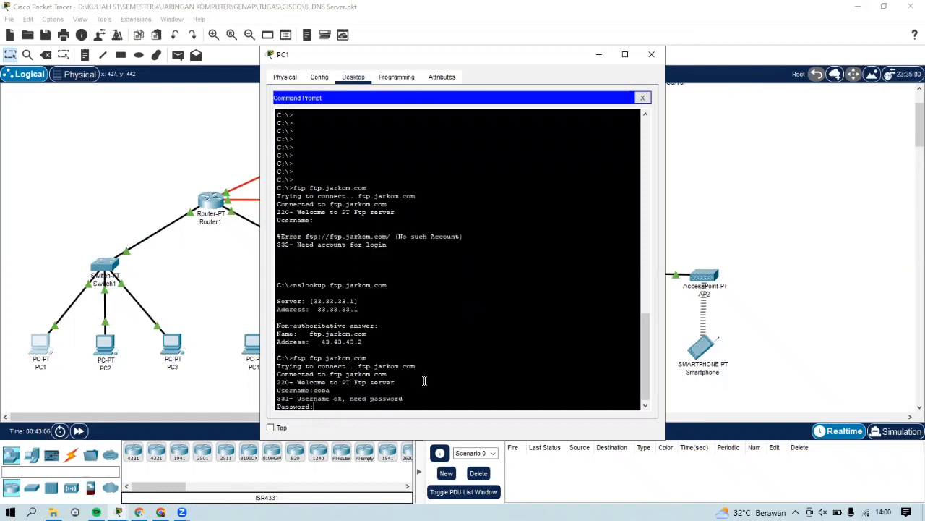
{"action": "key", "text": "Return"}
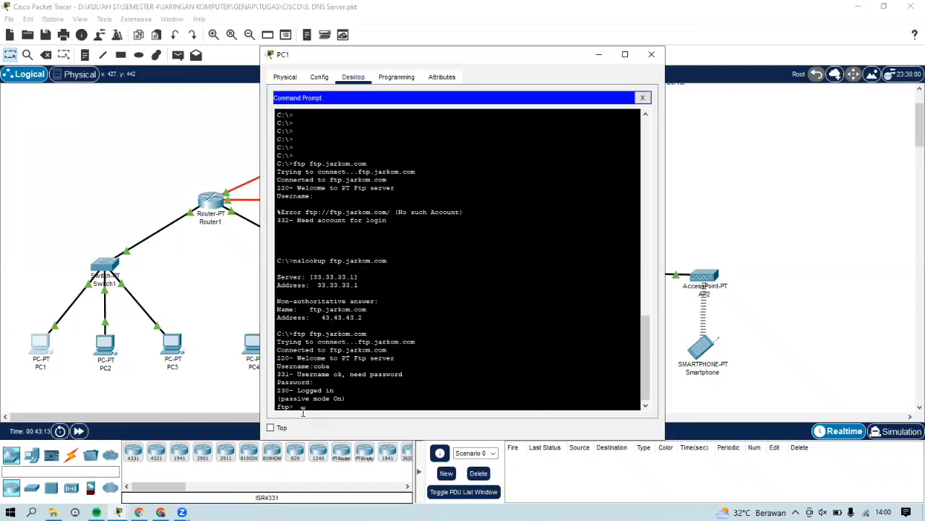
{"action": "left_click", "coordinate": [651, 54]}
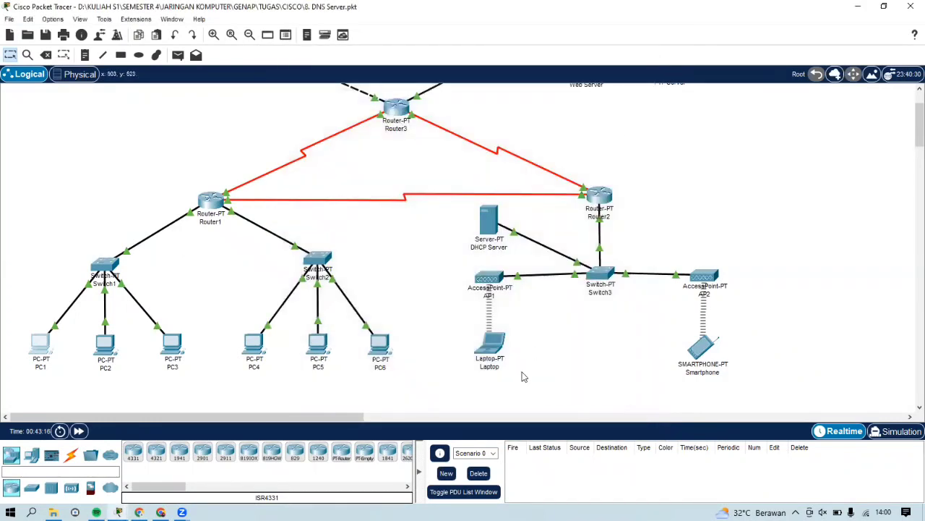
Step: Run ftp ftp.jarkom.com in the Laptop's Command Prompt to connect to the FTP server
{"action": "left_click", "coordinate": [490, 350]}
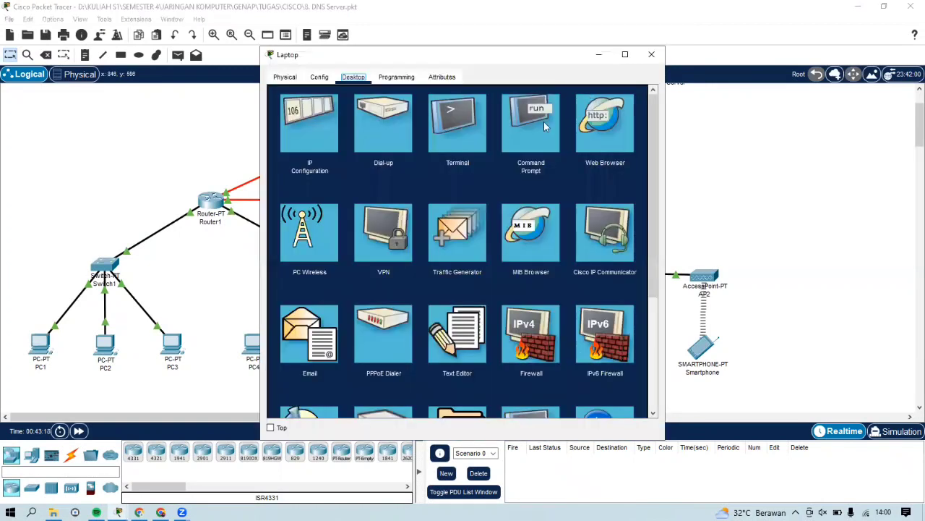
{"action": "left_click", "coordinate": [532, 122]}
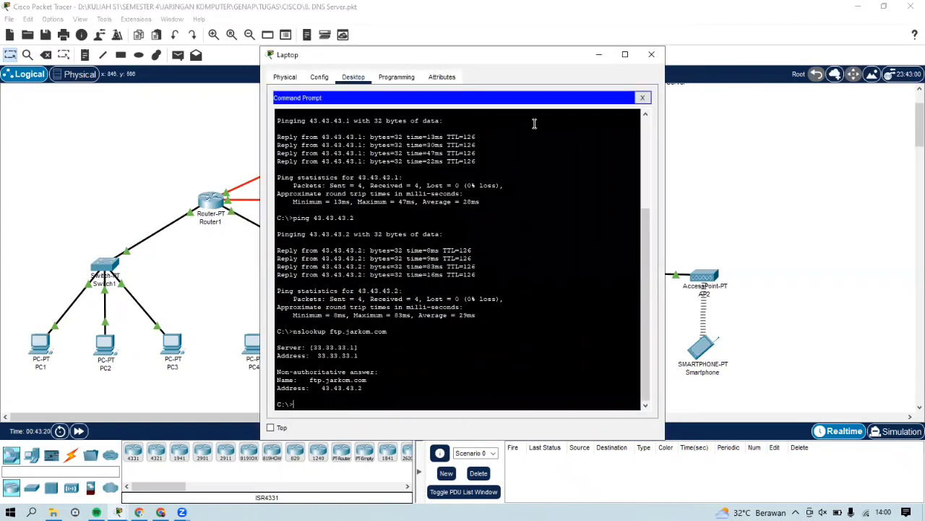
{"action": "type", "text": "ftp ftp.jarkom.com"}
{"action": "key", "text": "Return"}
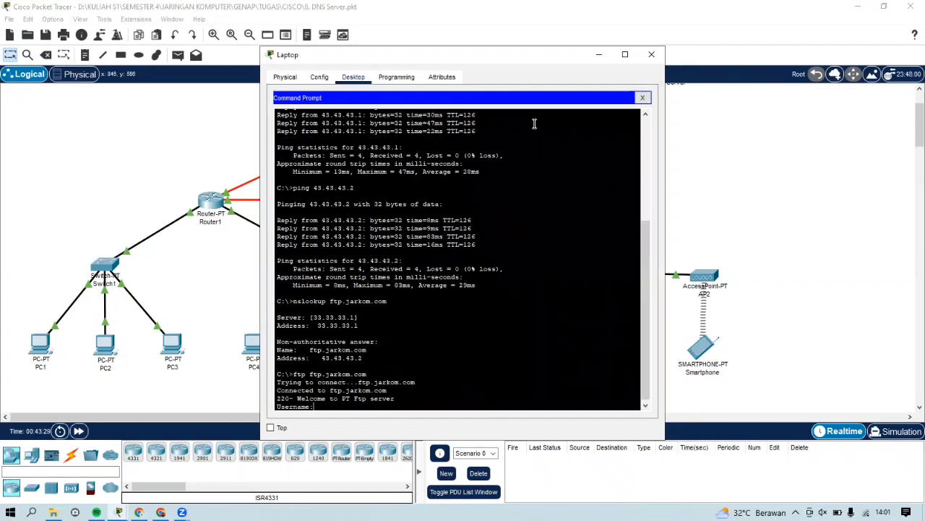
Step: Log in to the FTP server from the Laptop with username coba and the account password, and close the Laptop's window
{"action": "type", "text": "coba"}
{"action": "key", "text": "Return"}
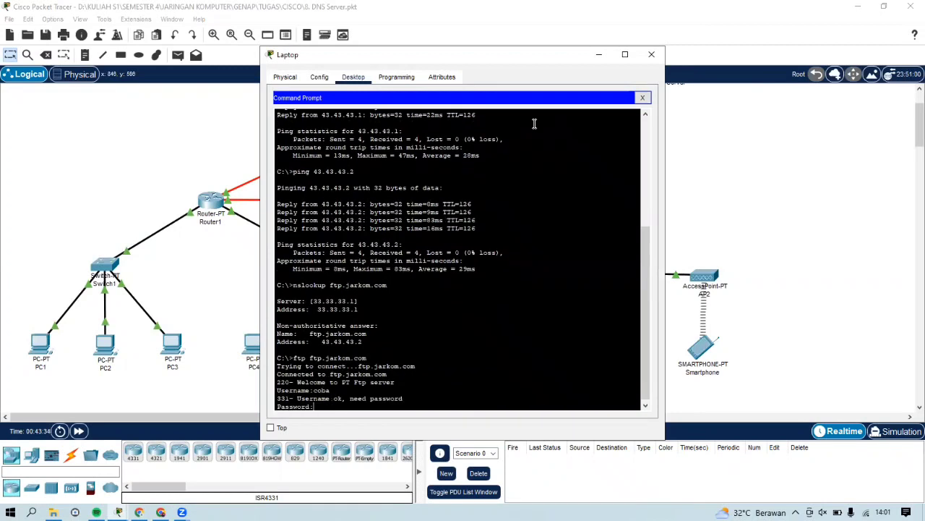
{"action": "key", "text": "Return"}
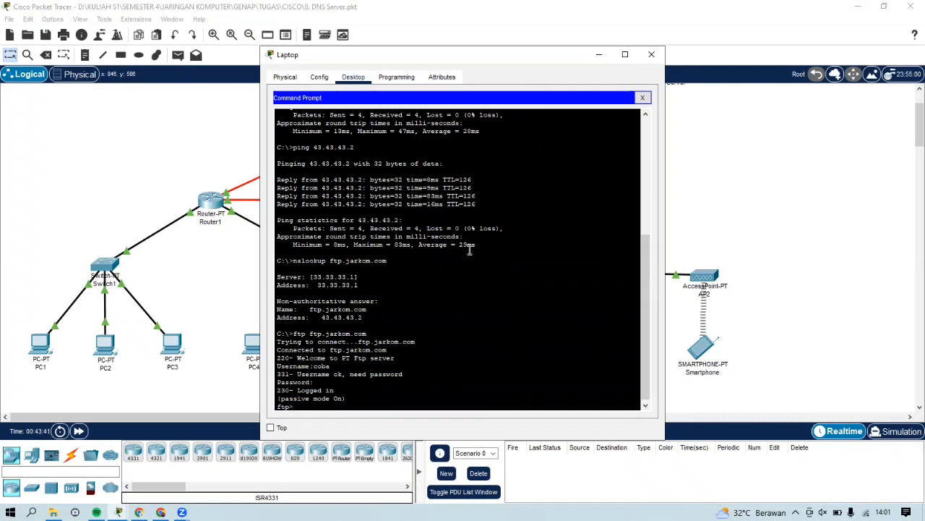
{"action": "left_click", "coordinate": [654, 55]}
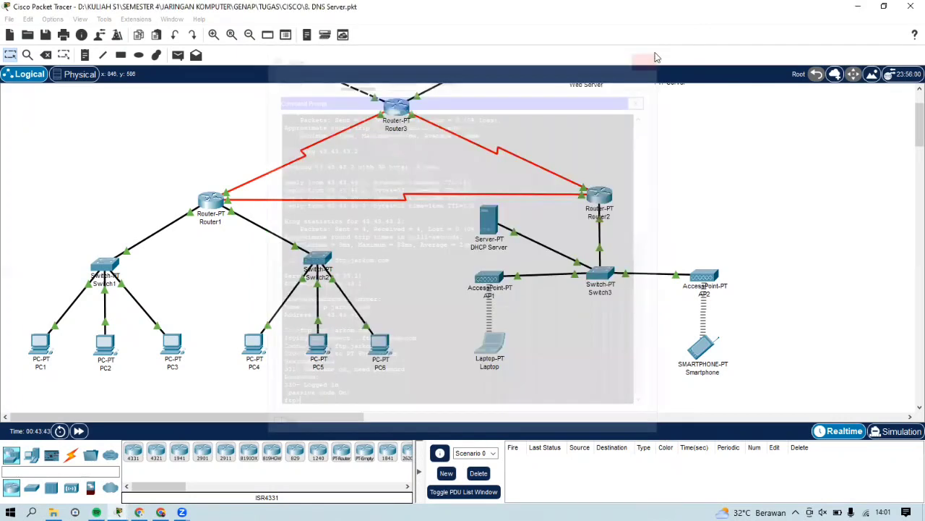